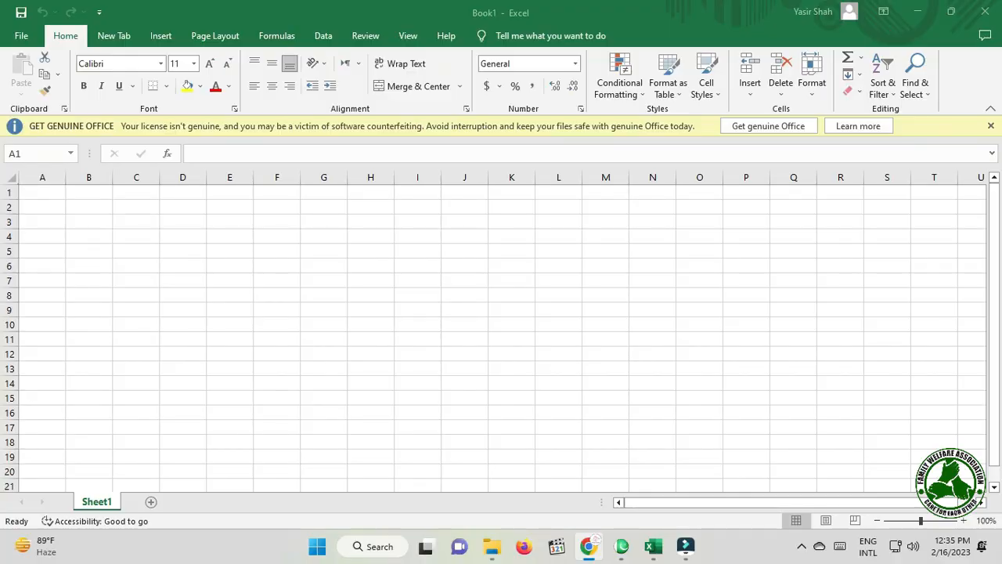
Step: Examine the sample attendance table in All Sheets.pdf in Chrome, and return to the blank Excel workbook
drag(1001, 135, 430, 107)
double_click(562, 105)
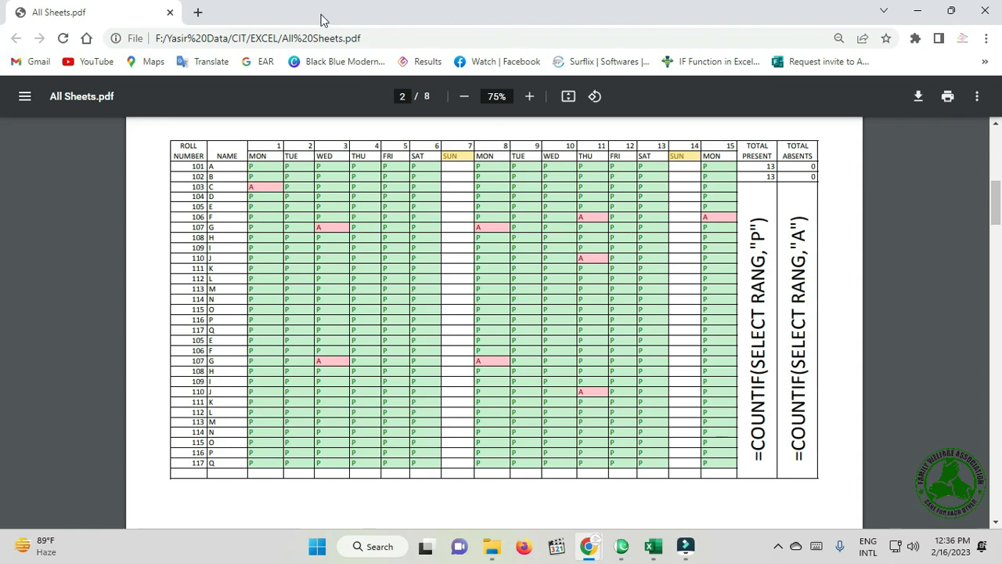
drag(332, 21, 1001, 28)
double_click(620, 8)
double_click(638, 20)
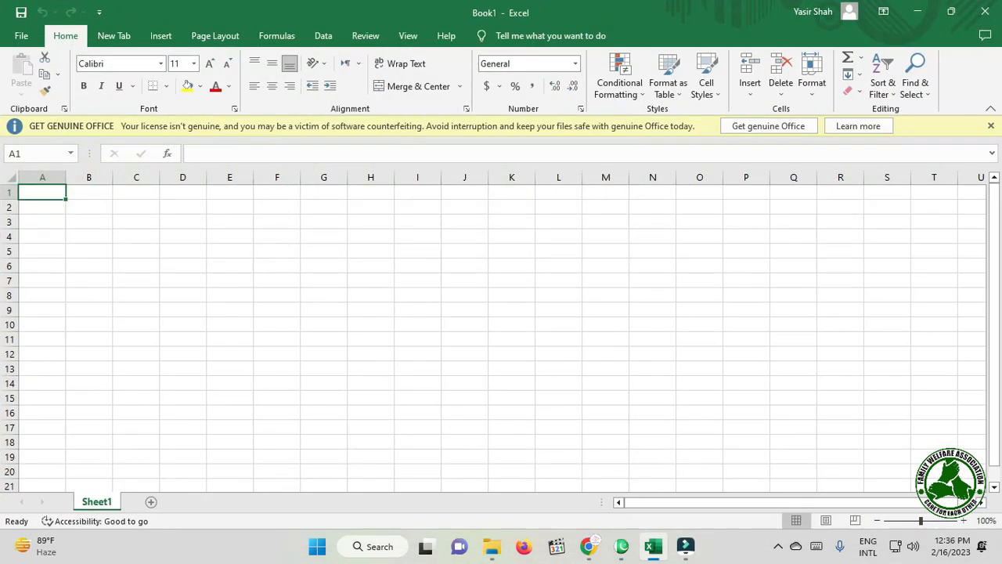
click(211, 252)
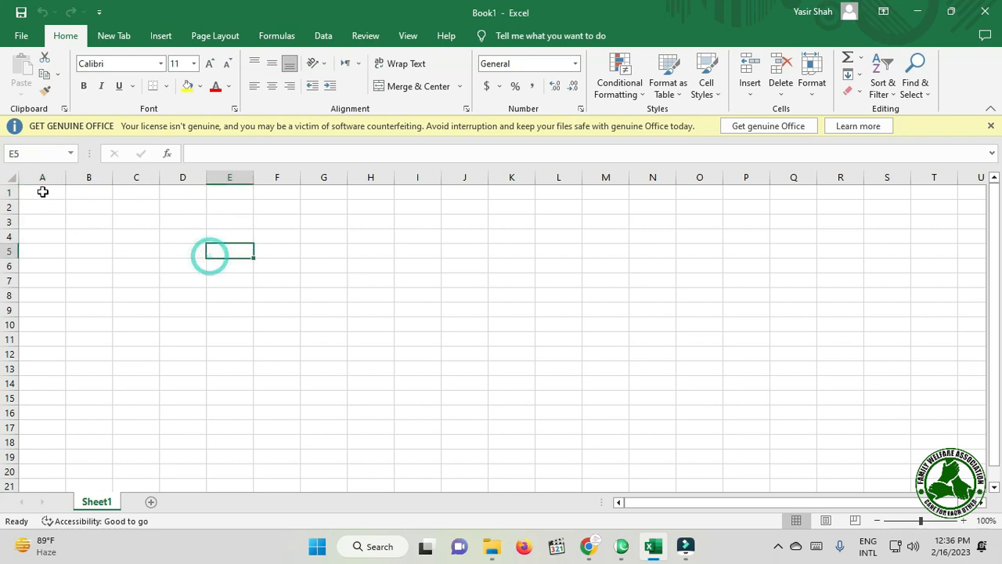
click(40, 205)
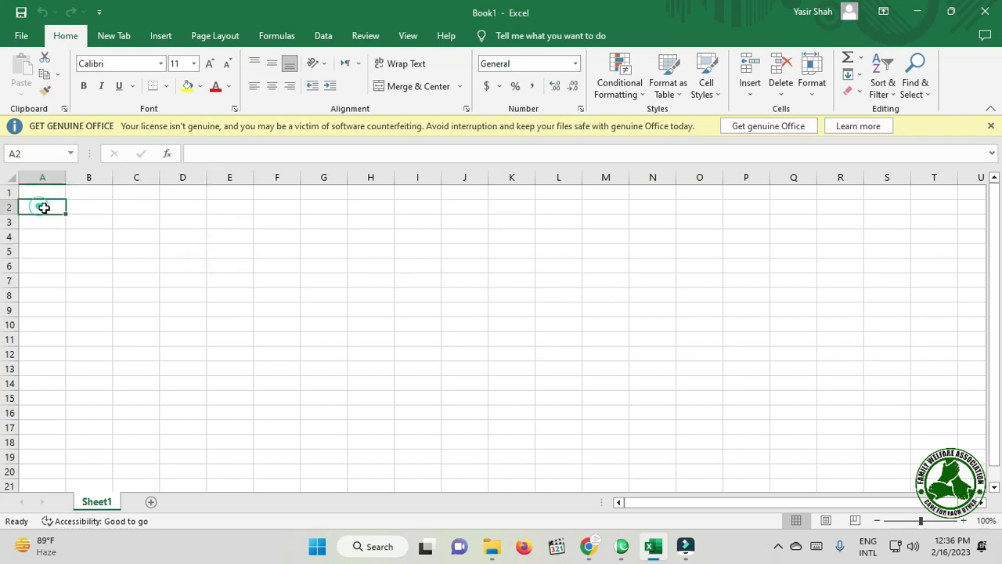
click(177, 248)
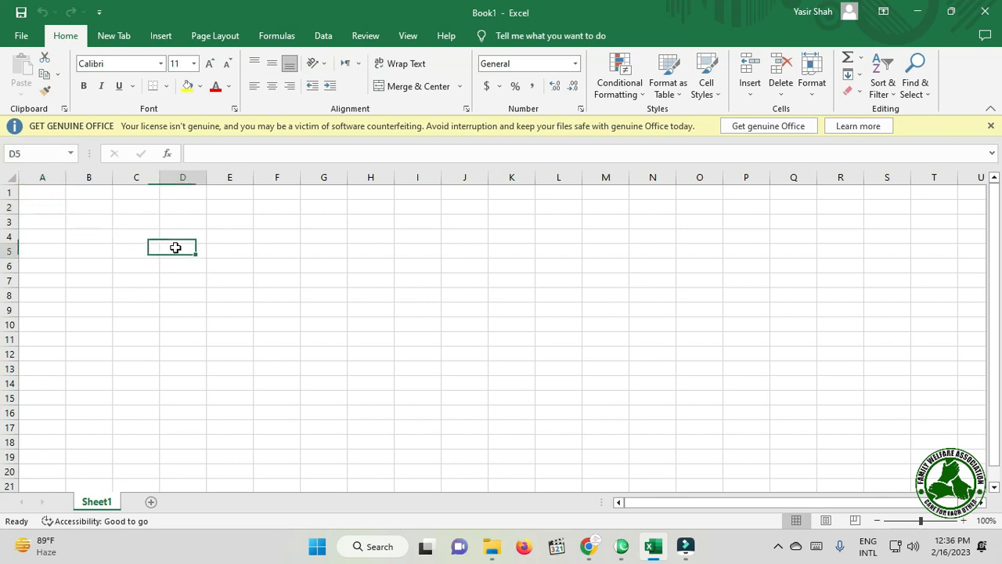
click(51, 203)
Step: Merge and center cells A2:A3 and enter the heading "Roll Number"
click(44, 206)
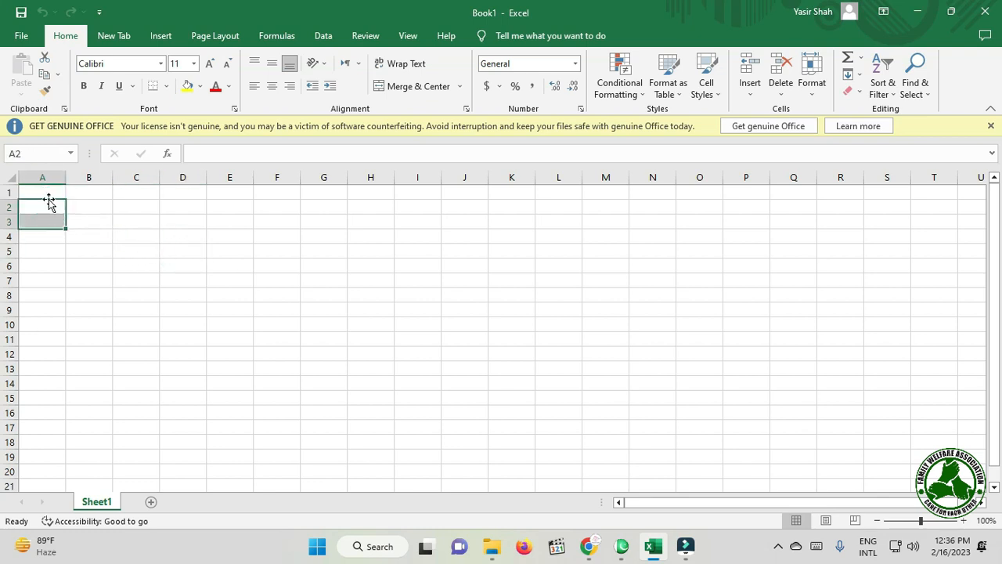
drag(43, 207, 43, 223)
click(415, 88)
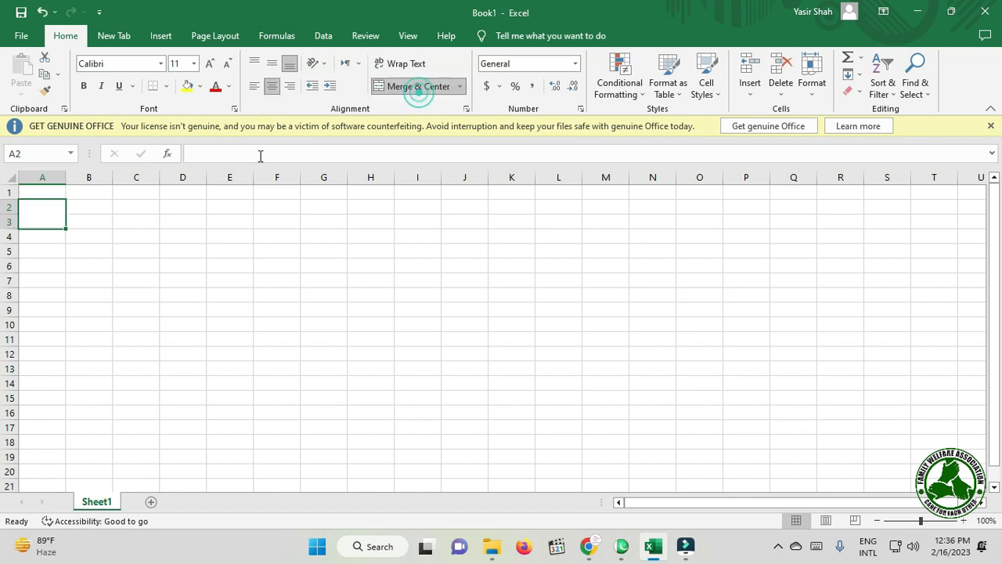
text(Ro)
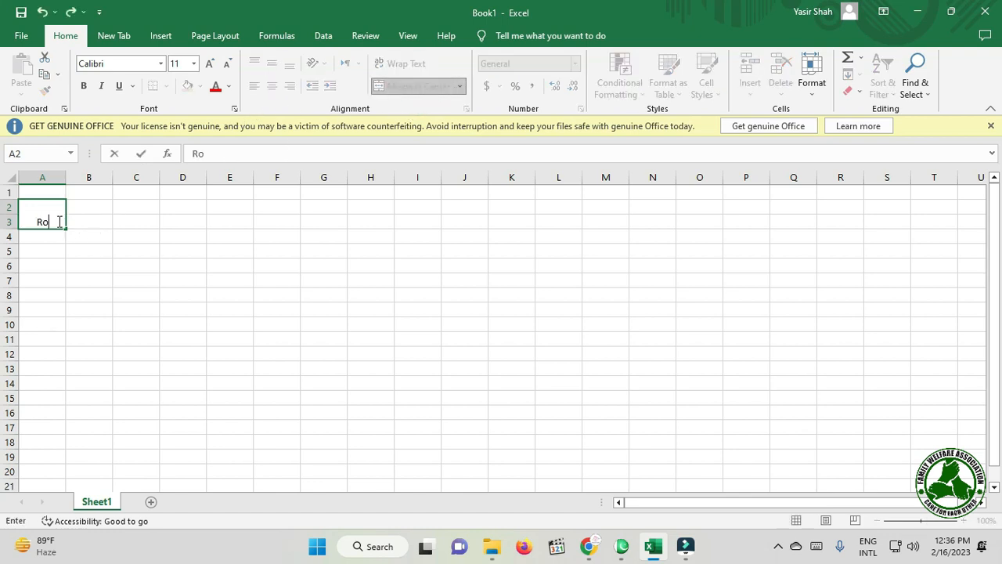
text(ll Number)
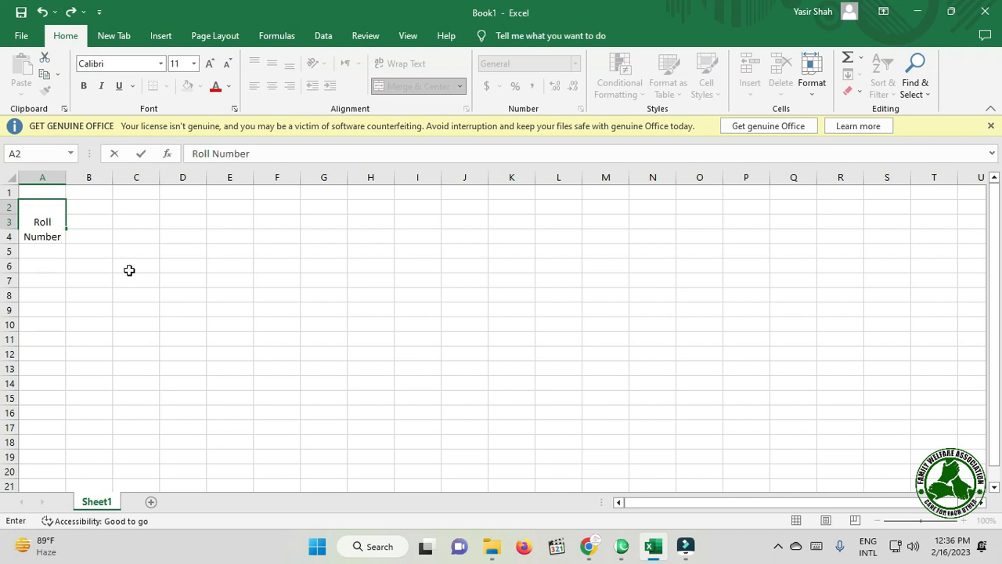
click(124, 266)
click(41, 217)
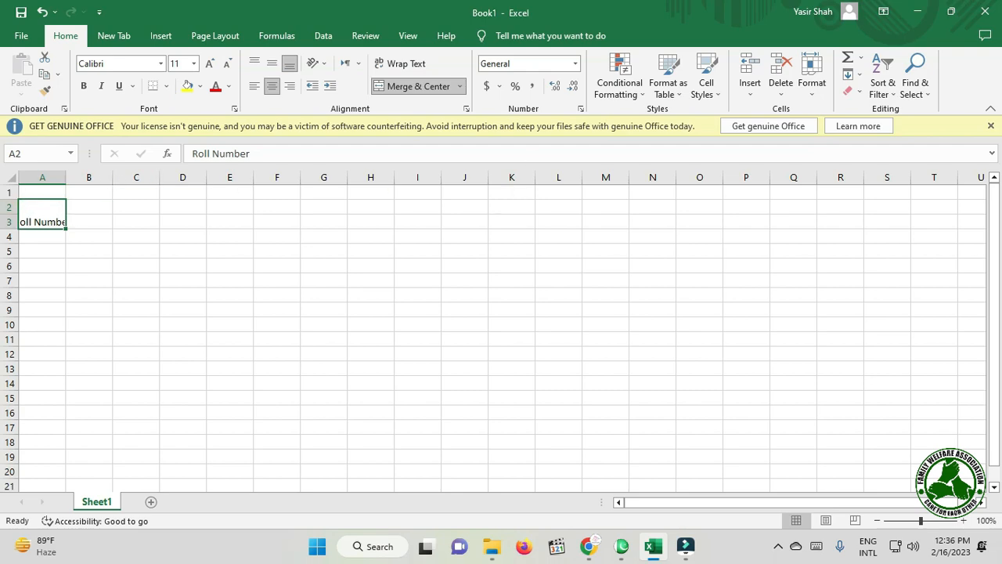
Step: Check the heading layout in the reference PDF, and wrap the text of the Roll Number heading in A2:A3
key(alt+Tab)
drag(820, 49, 598, 39)
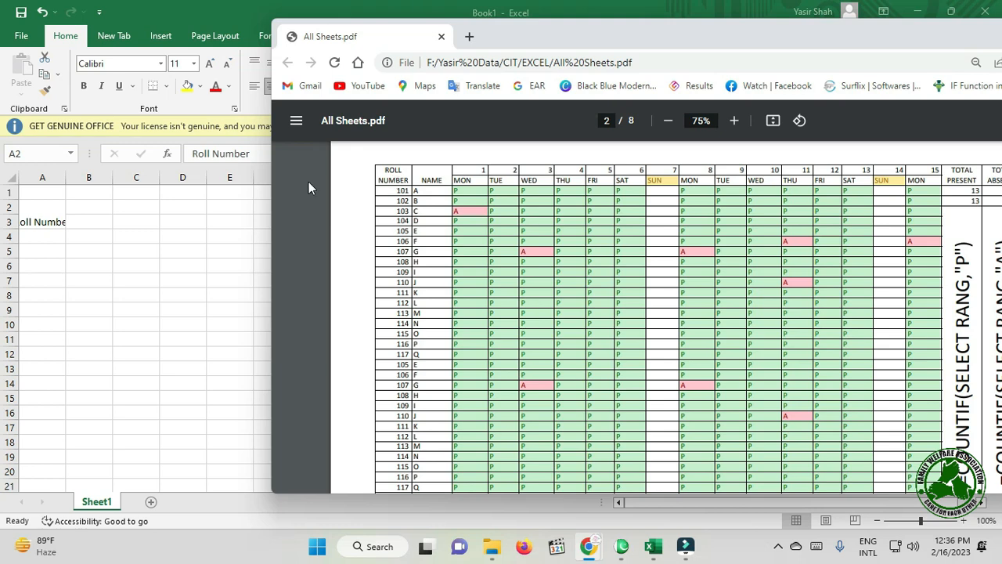
drag(513, 37, 1000, 52)
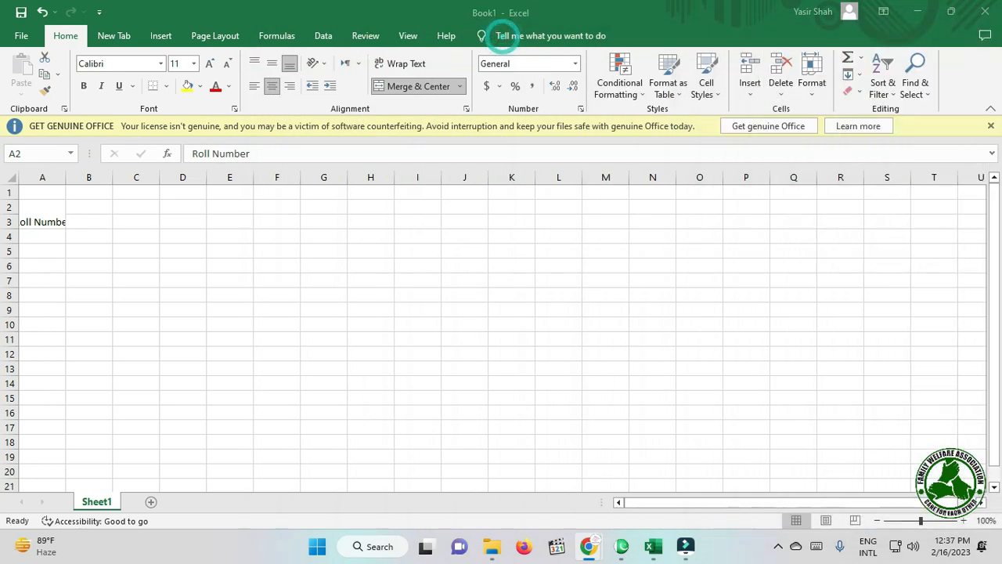
click(27, 220)
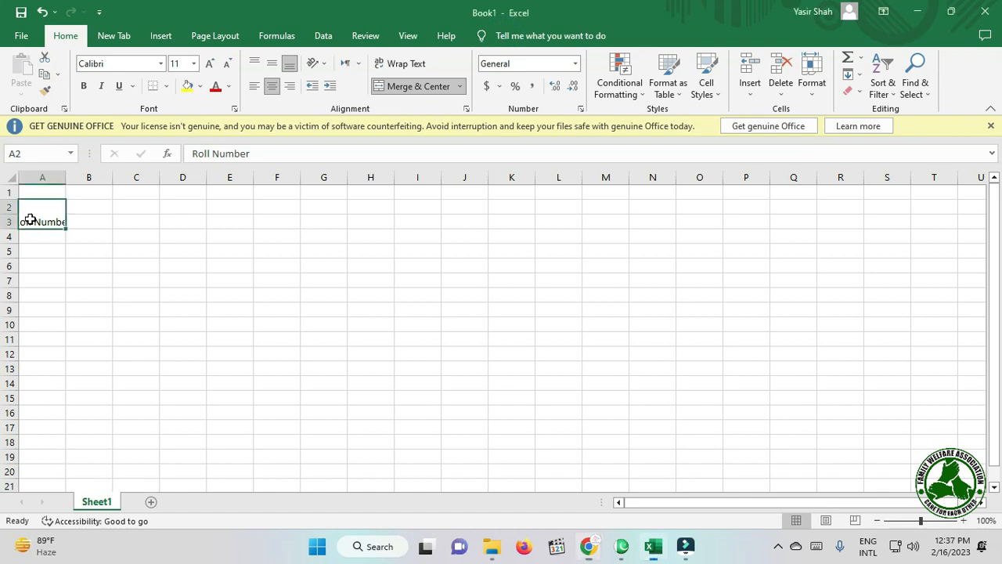
click(416, 69)
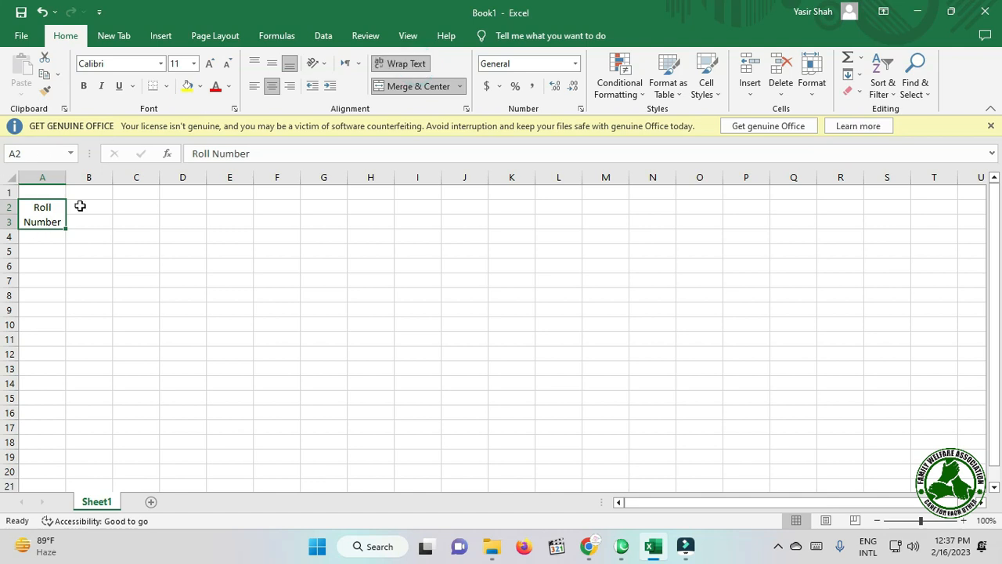
Step: Merge and center cells B2:B3 and enter the heading "Student Name" with wrapped text
drag(91, 207, 94, 220)
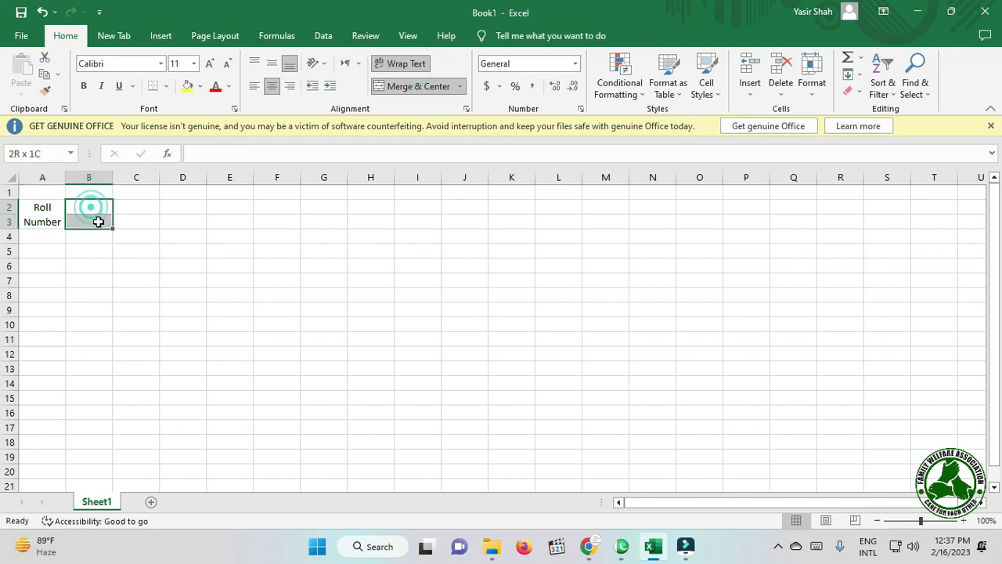
click(413, 87)
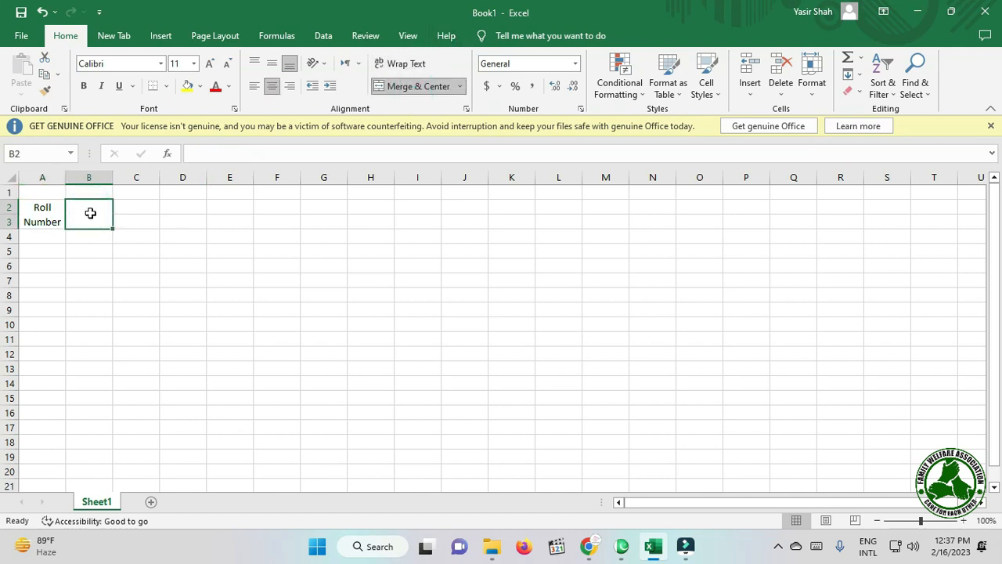
text(Student)
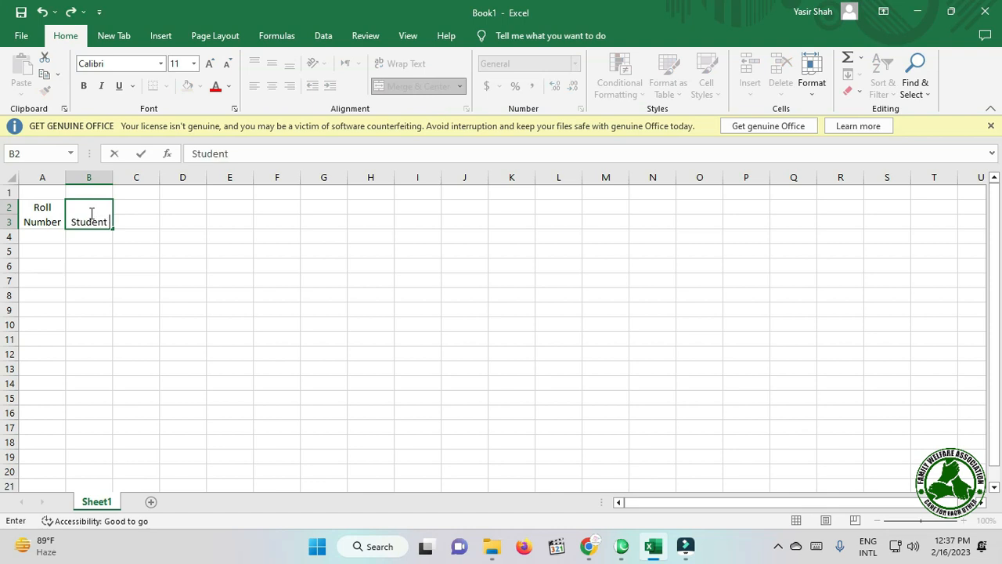
text( Name)
click(250, 288)
click(95, 218)
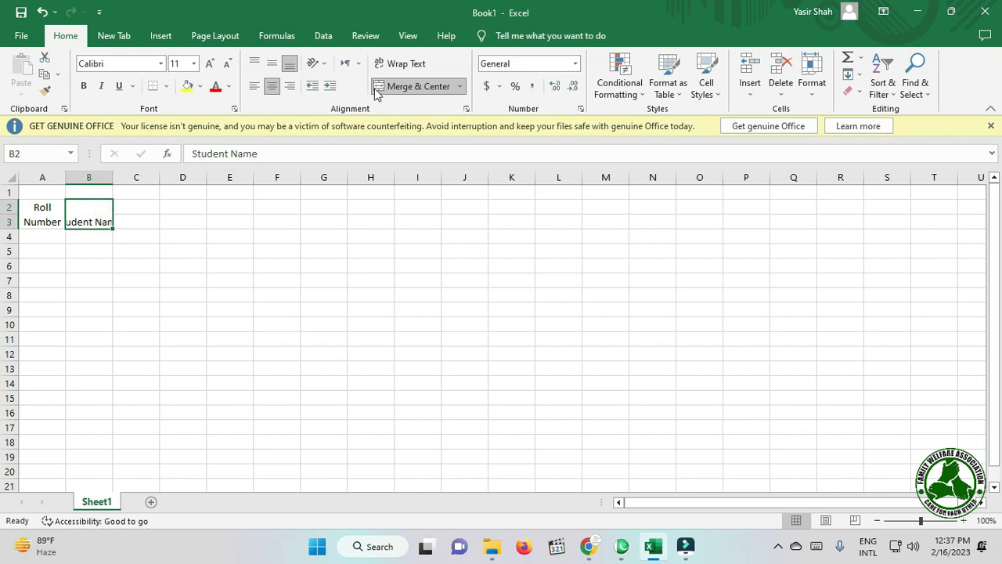
click(410, 68)
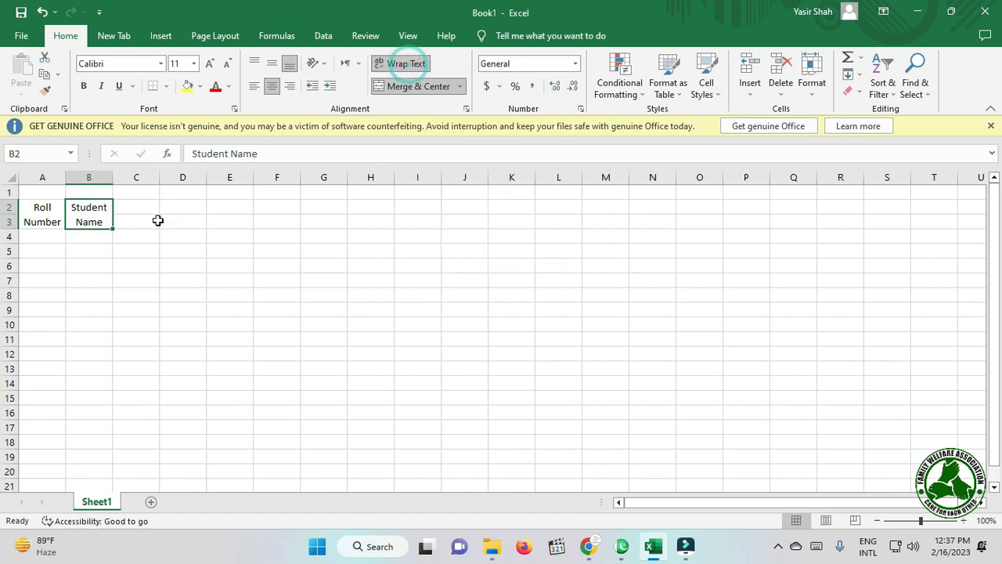
Step: Fill row 2 with the day numbers 1 to 30 from C2 to AF2, using 1 and 2 as the starting series
drag(73, 221, 134, 206)
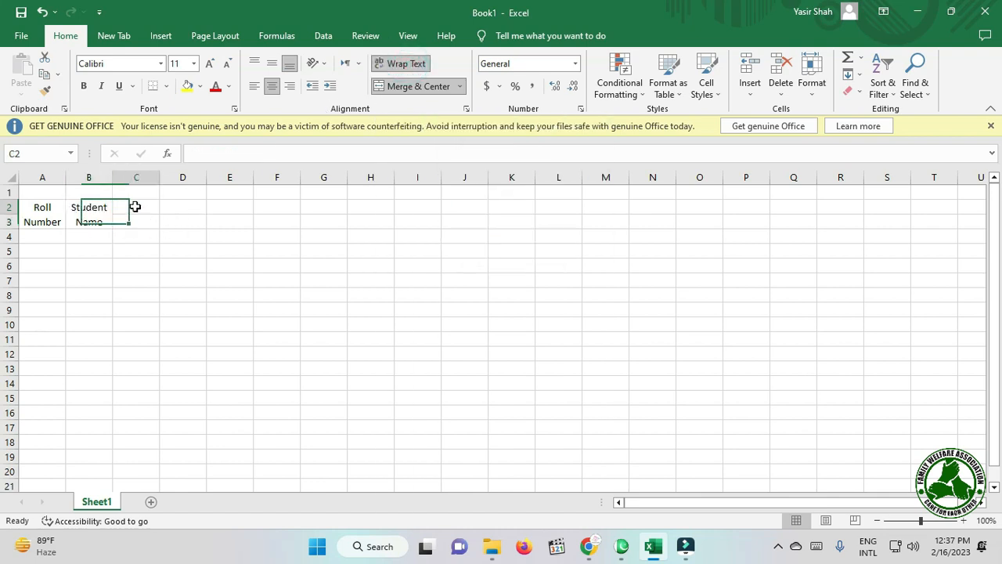
click(135, 206)
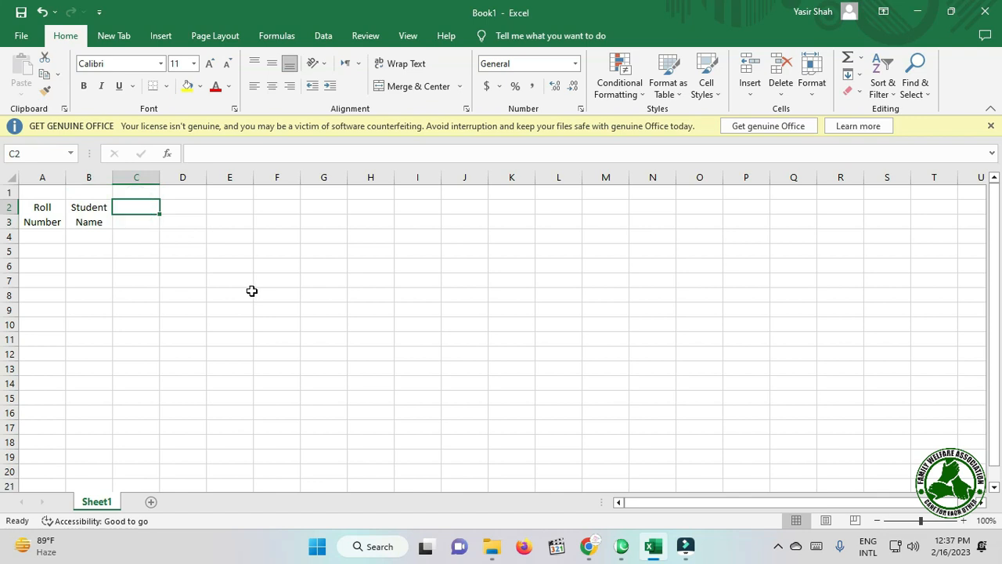
text(1)
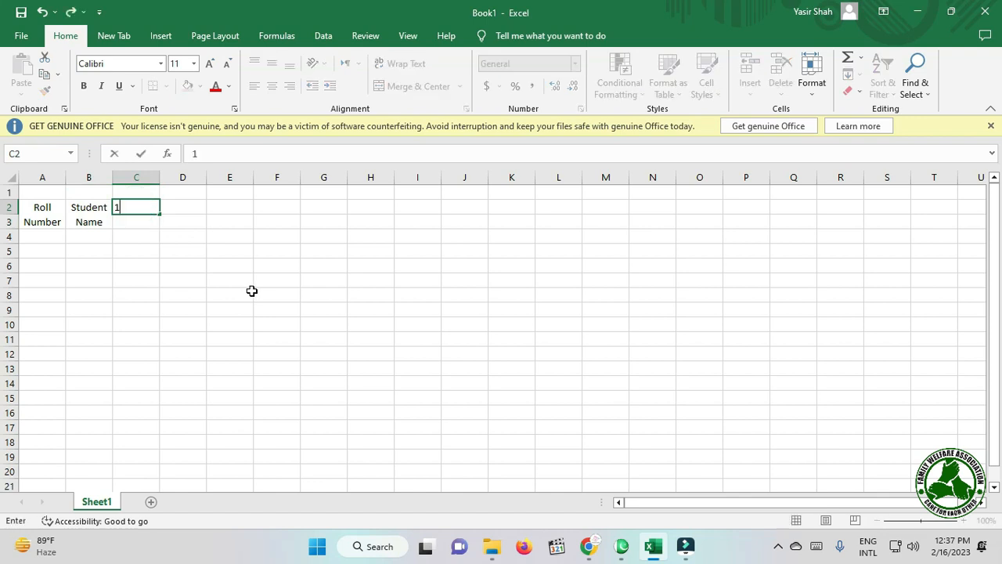
key(Tab)
text(2)
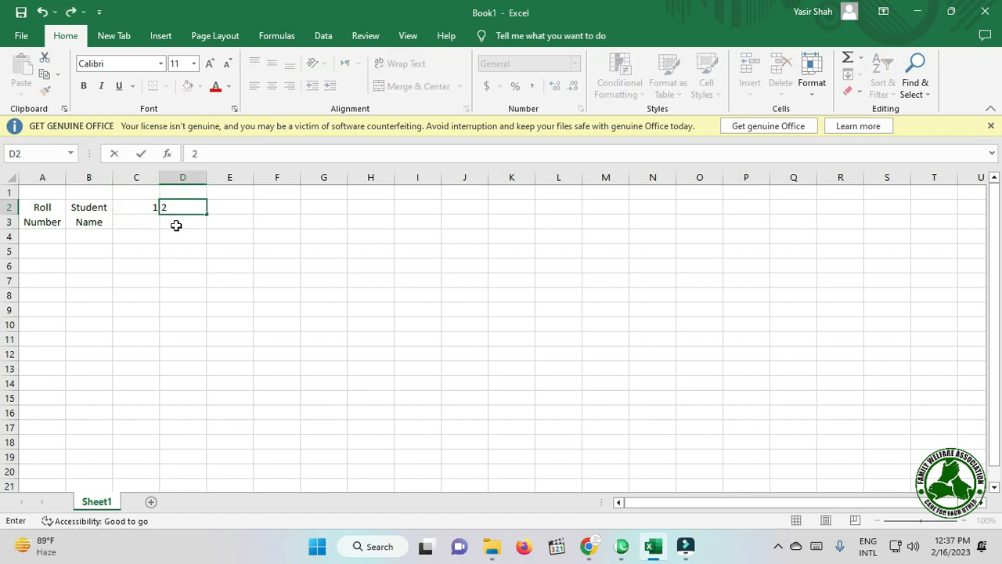
key(ctrl+Return)
drag(141, 206, 197, 206)
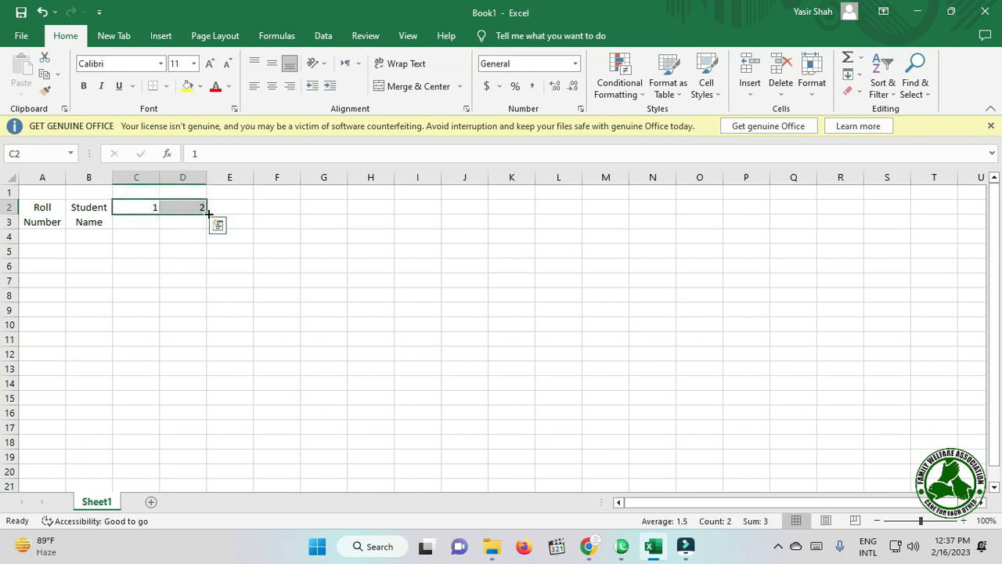
drag(208, 213, 861, 205)
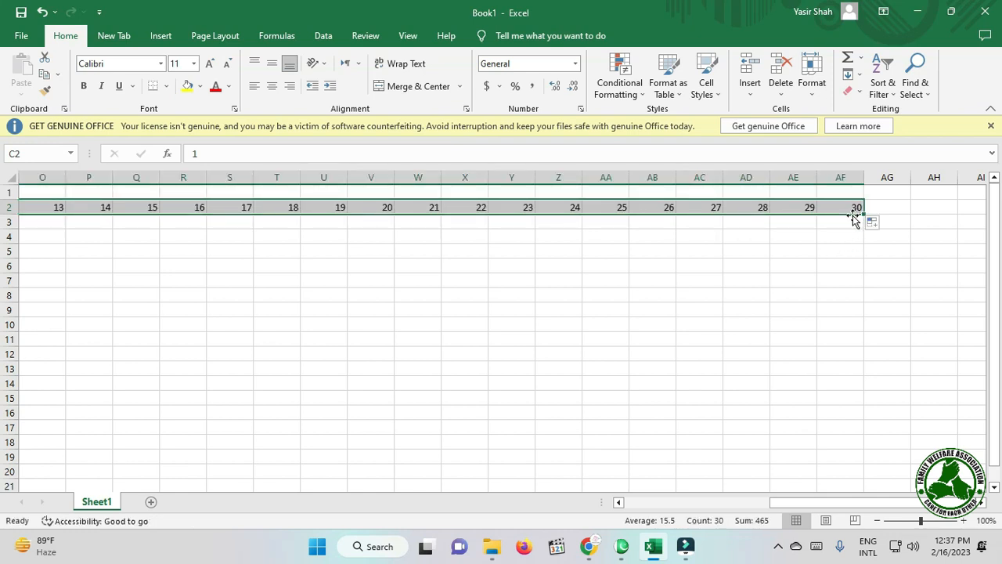
Step: Enter SUN in C3 and fill the weekday series across row 3 to AF3 beneath the day numbers
drag(821, 502, 677, 501)
click(148, 225)
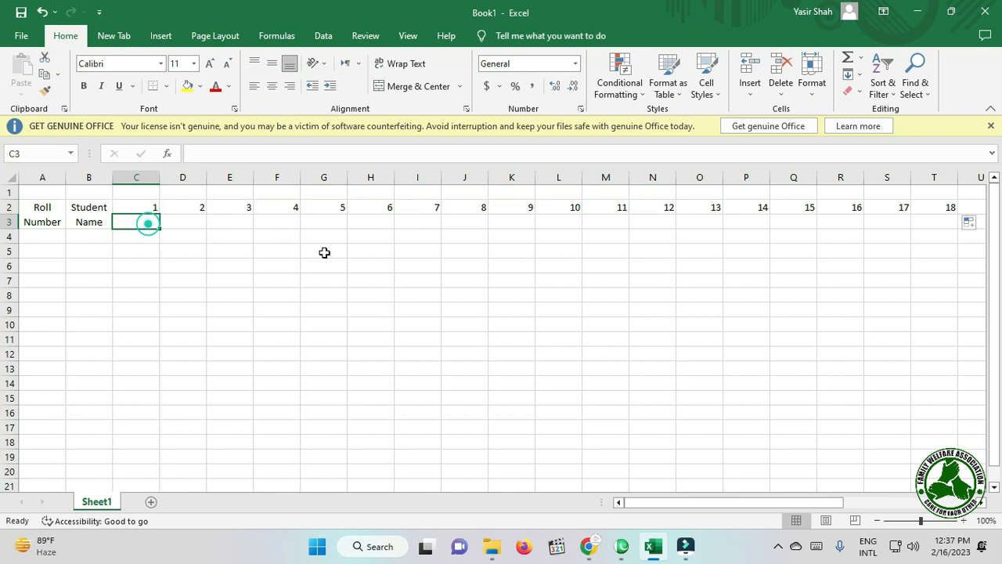
text(SUN)
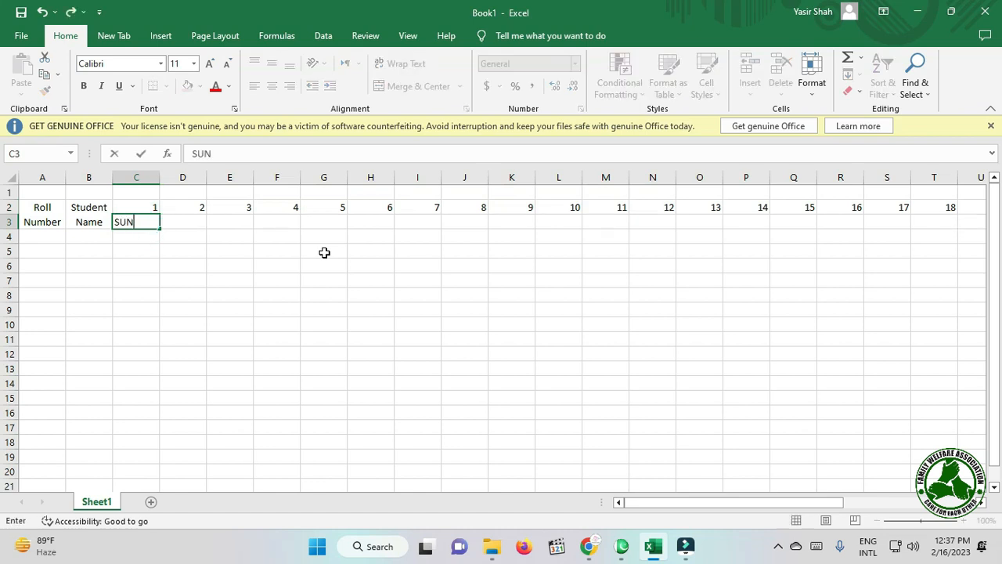
key(ctrl+Return)
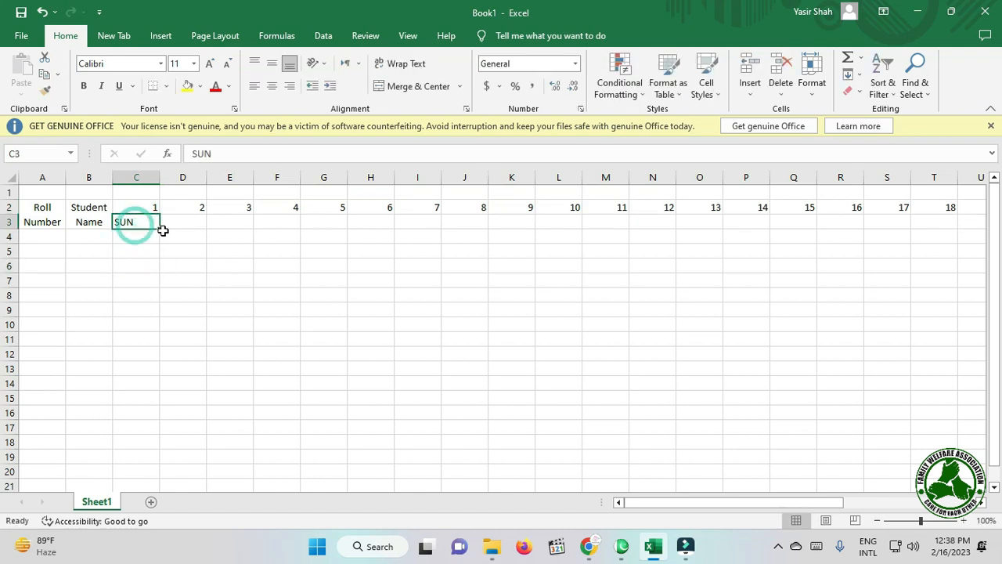
drag(160, 229, 983, 223)
mouse_move(900, 223)
mouse_down()
mouse_move(857, 223)
mouse_move(901, 223)
mouse_up()
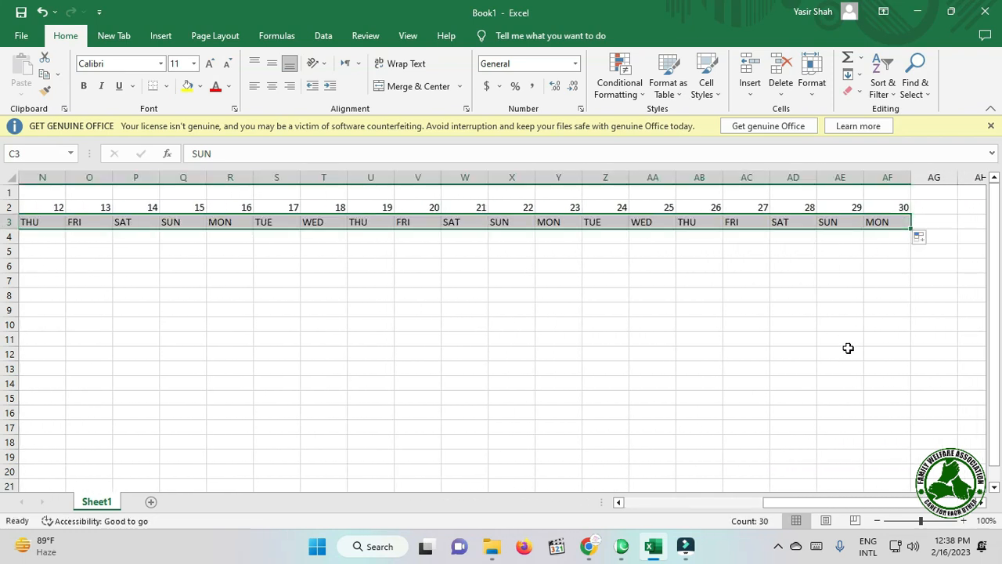
Step: Narrow columns C through AF to one equal width so that all 30 days fit on screen
drag(824, 509, 561, 516)
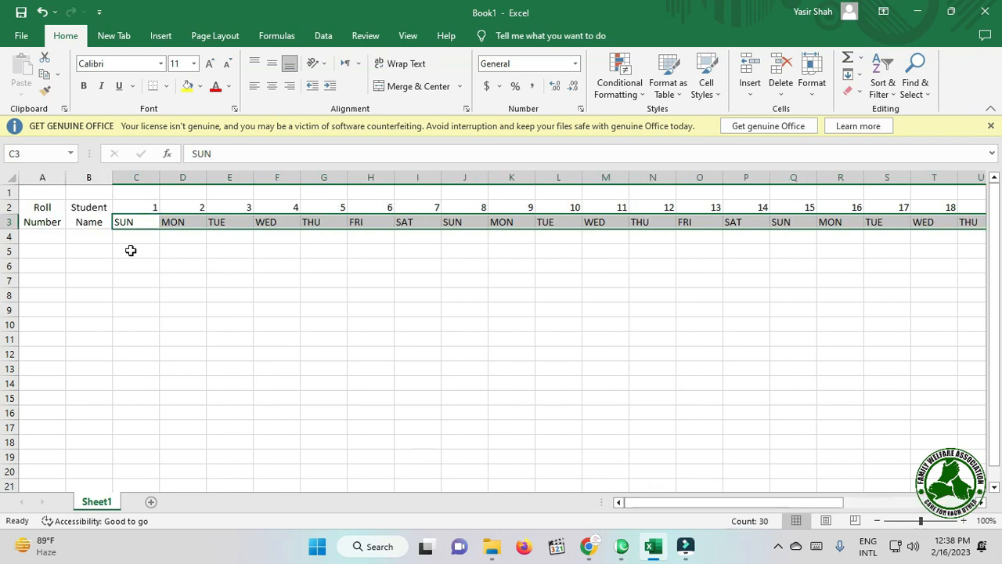
click(137, 175)
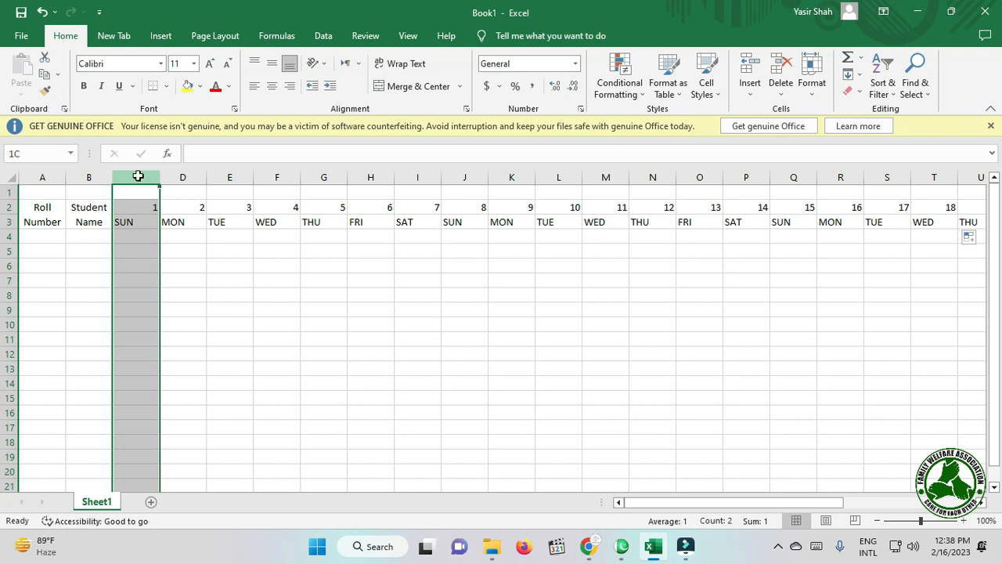
drag(137, 176, 947, 178)
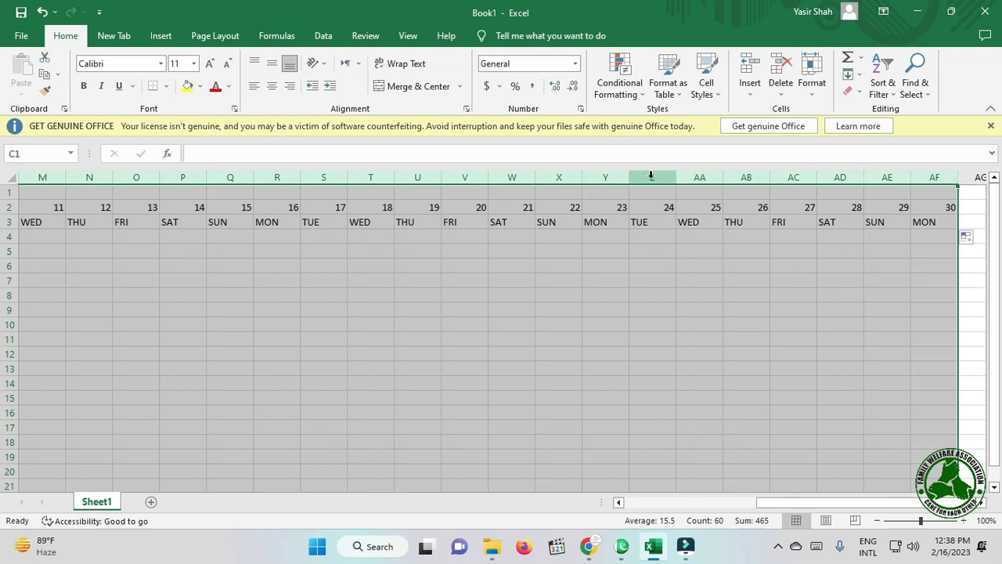
mouse_move(676, 178)
mouse_down()
mouse_move(654, 178)
mouse_move(676, 179)
mouse_up()
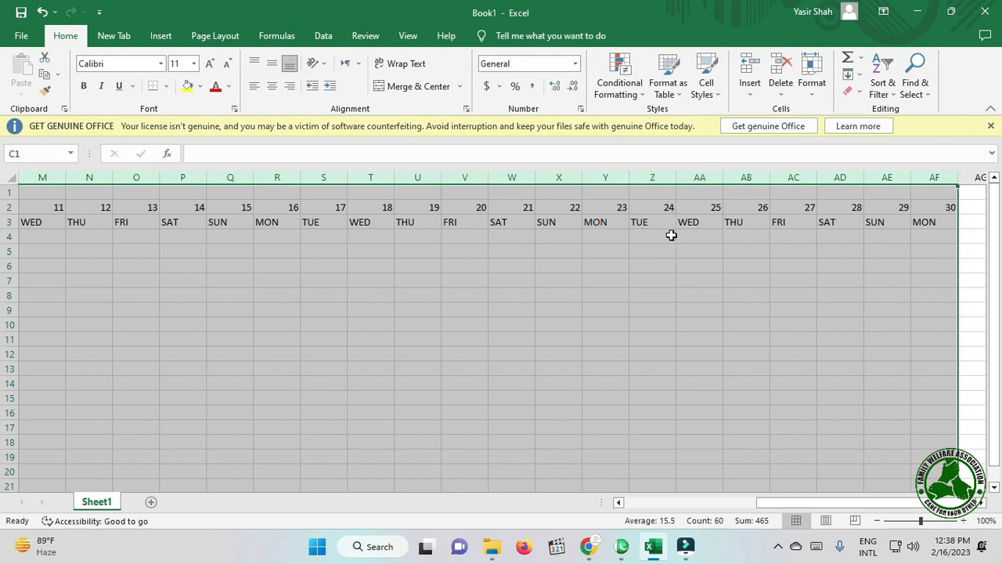
drag(675, 179, 652, 183)
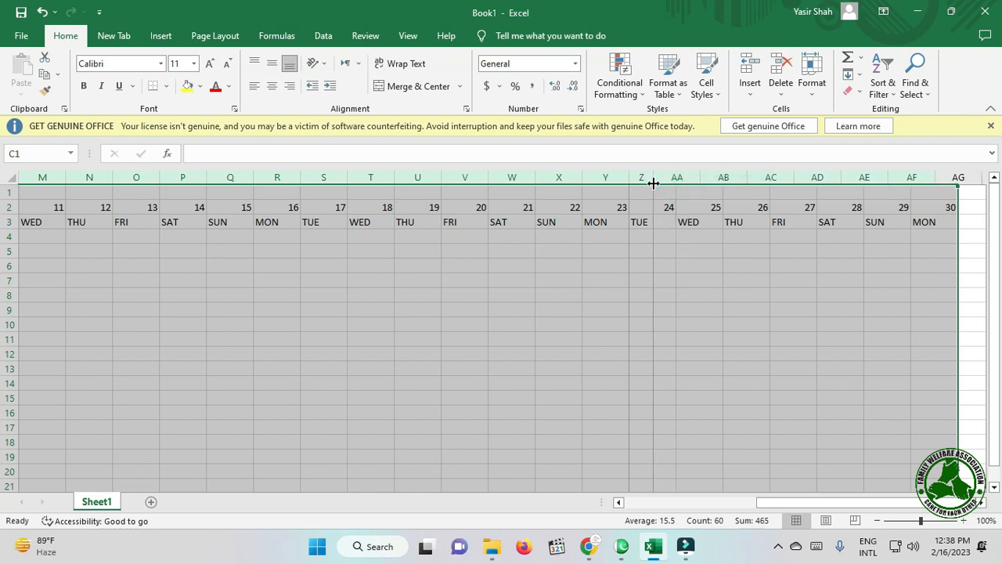
drag(852, 507, 600, 509)
drag(846, 180, 849, 181)
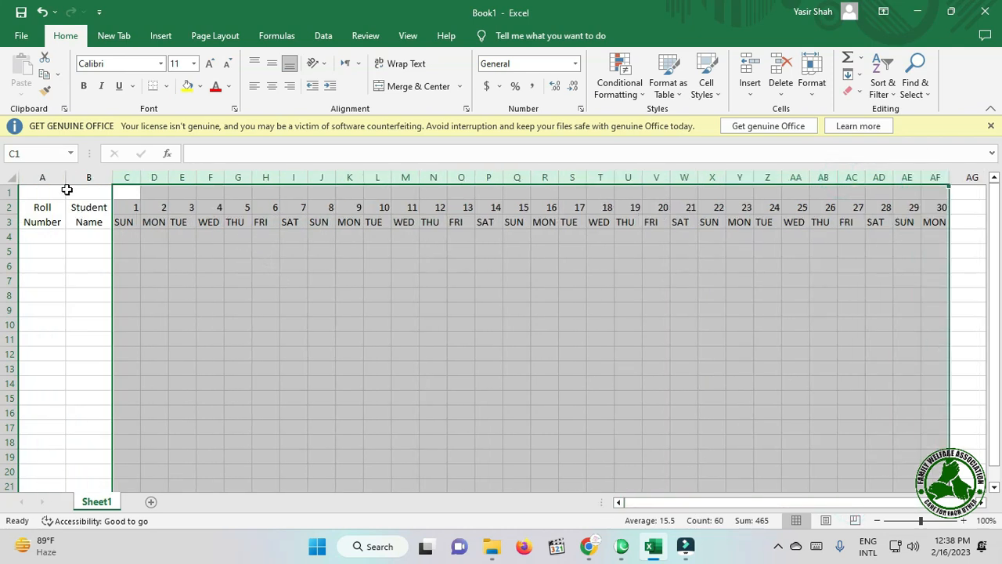
Step: Narrow the day columns C through AF a little further, keeping them all at one equal width
drag(139, 177, 138, 178)
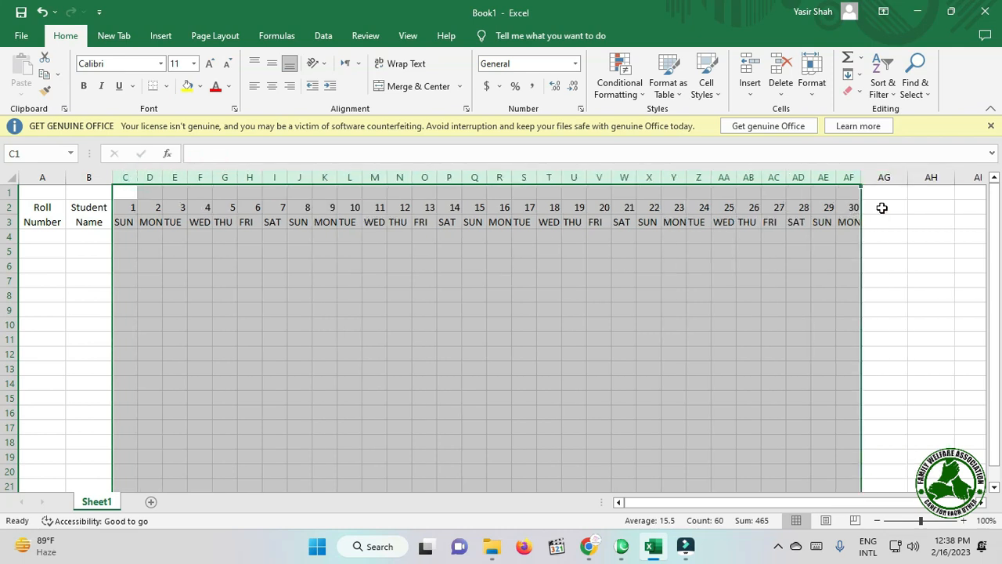
Step: Merge and center cells AG2:AG3 and enter the heading "Total Present" with wrapped text
drag(885, 208, 886, 222)
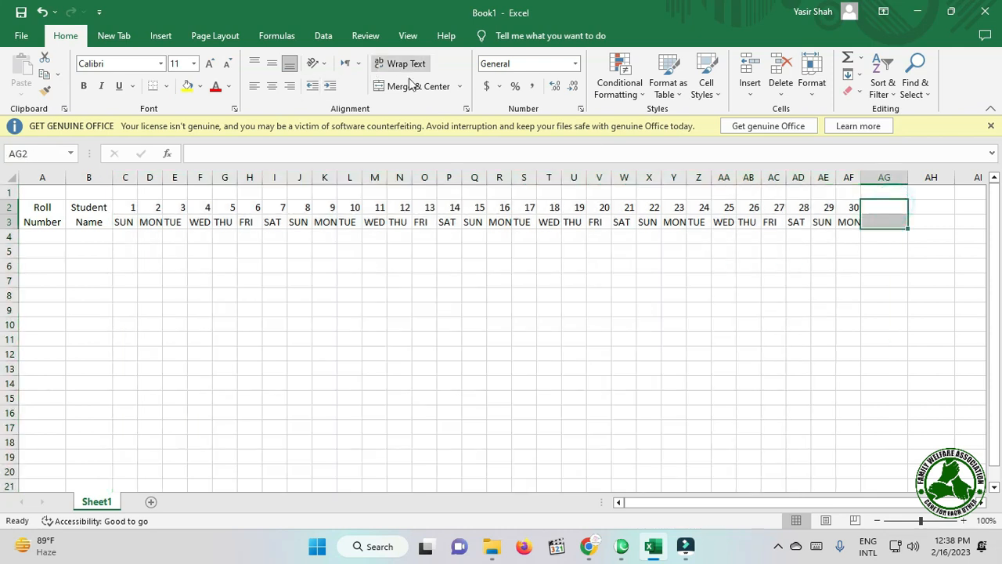
click(396, 84)
text(Tot)
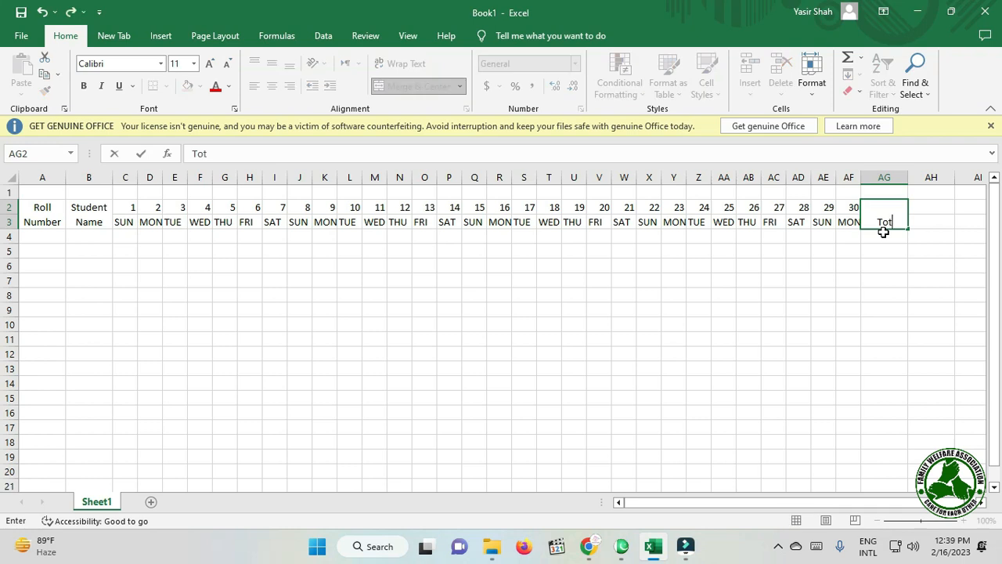
text(al Present)
key(Tab)
click(879, 223)
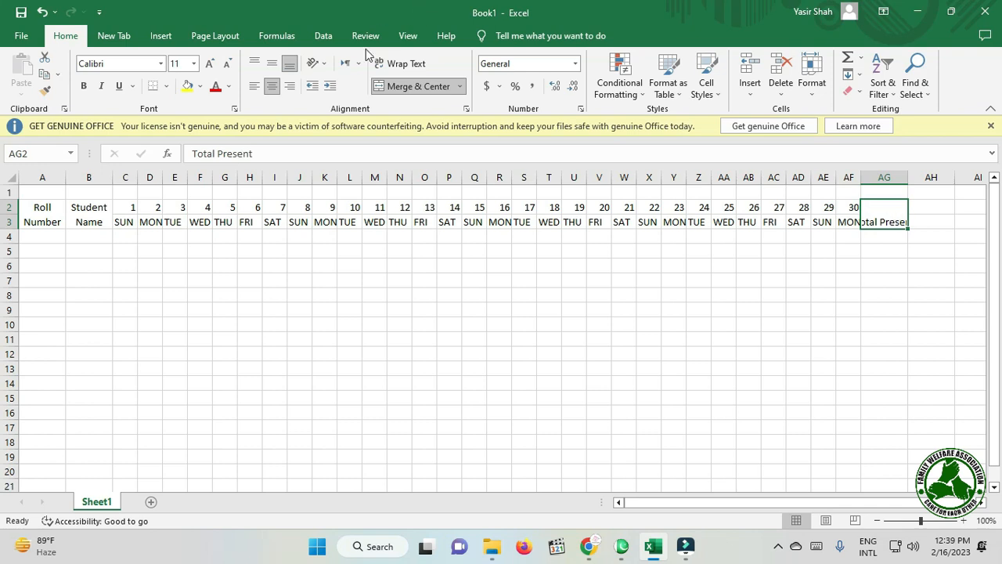
click(401, 64)
Step: Wrap, merge and center cells AH2:AH3 and enter the heading "Total Absent"
click(933, 207)
drag(931, 206, 930, 224)
click(407, 65)
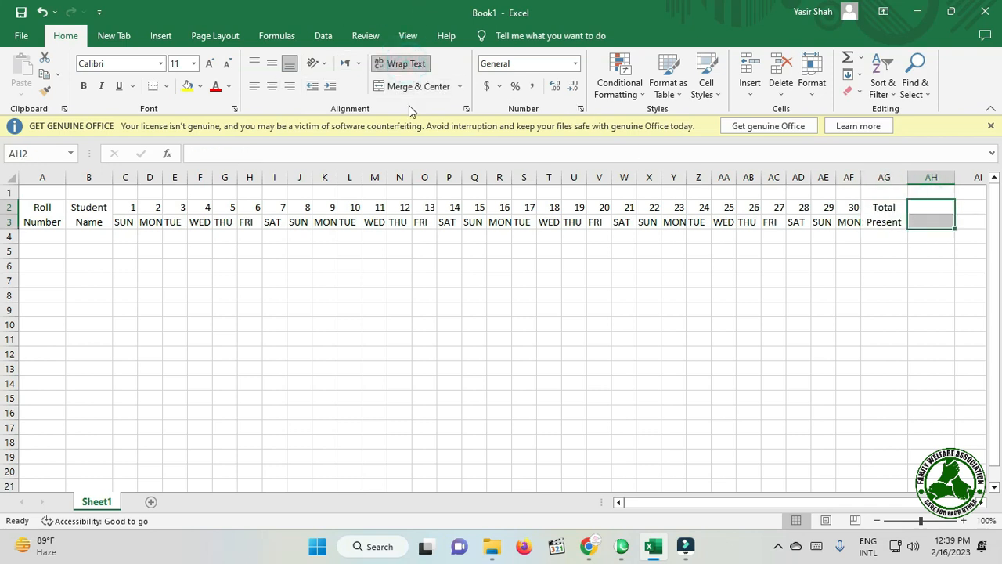
click(411, 86)
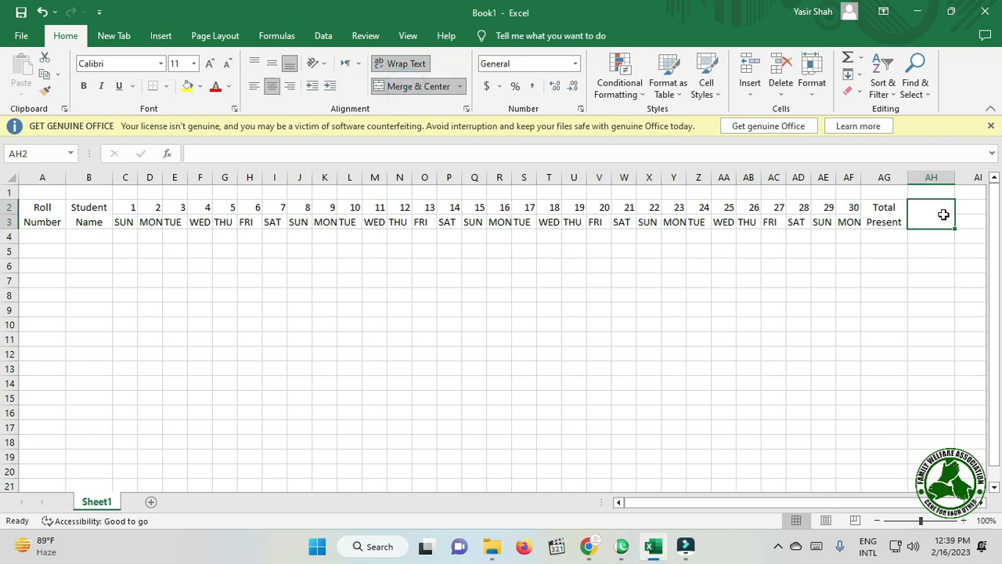
text(Total Absent)
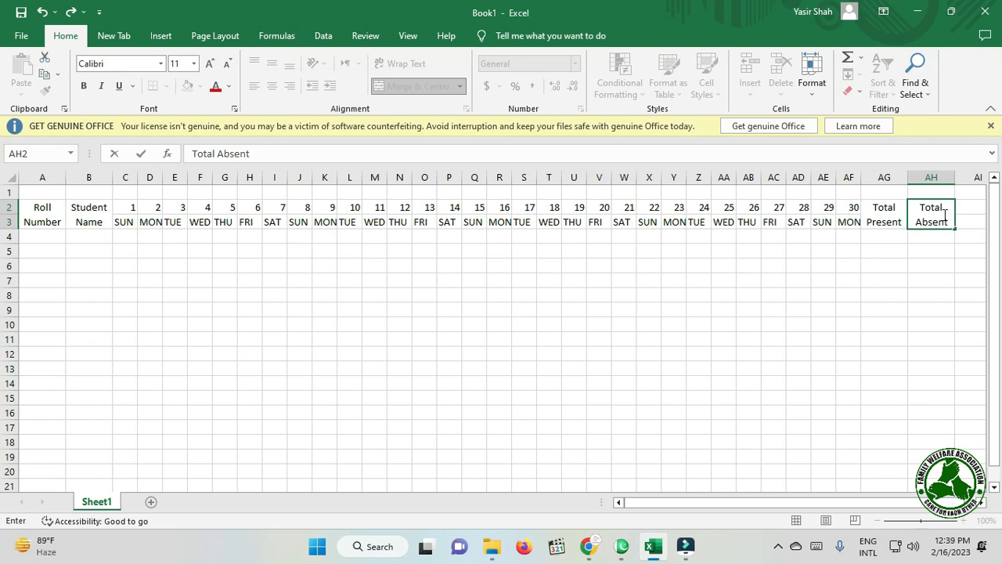
click(932, 277)
Step: Make the two total headings plural, so that they read "Total Presents" in AG2 and "Total Absents" in AH2
click(945, 206)
click(888, 207)
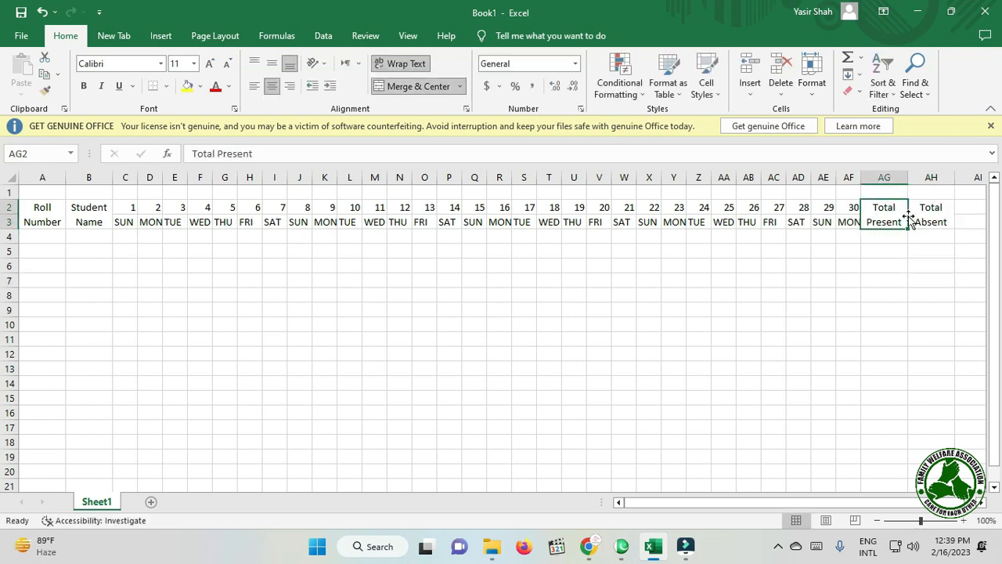
double_click(899, 219)
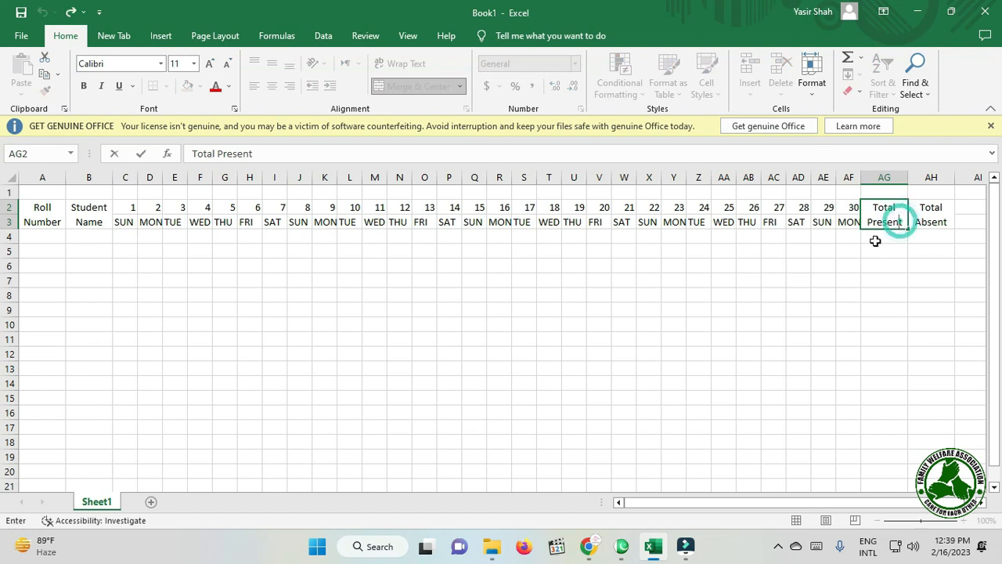
text(s)
double_click(946, 221)
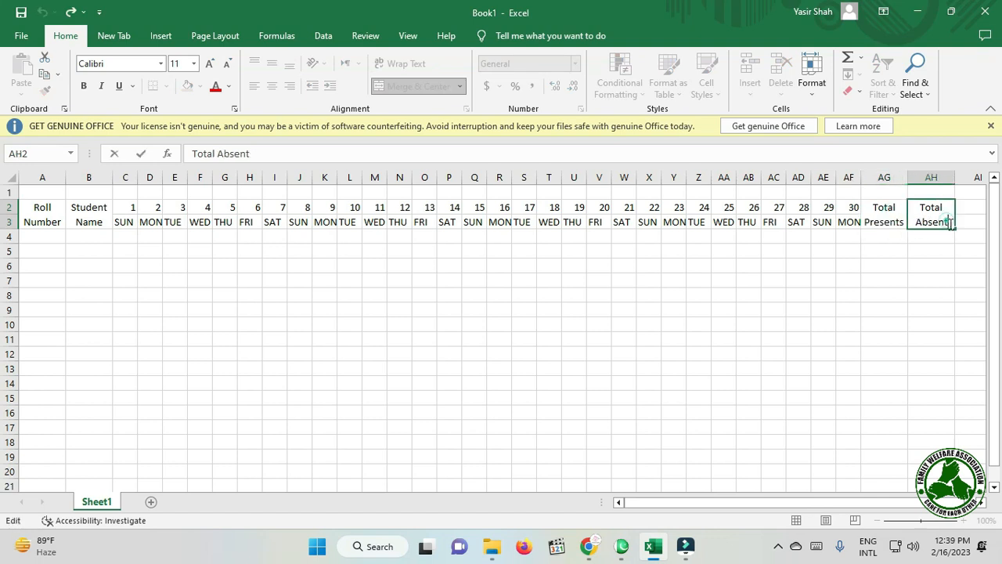
text(s)
click(930, 264)
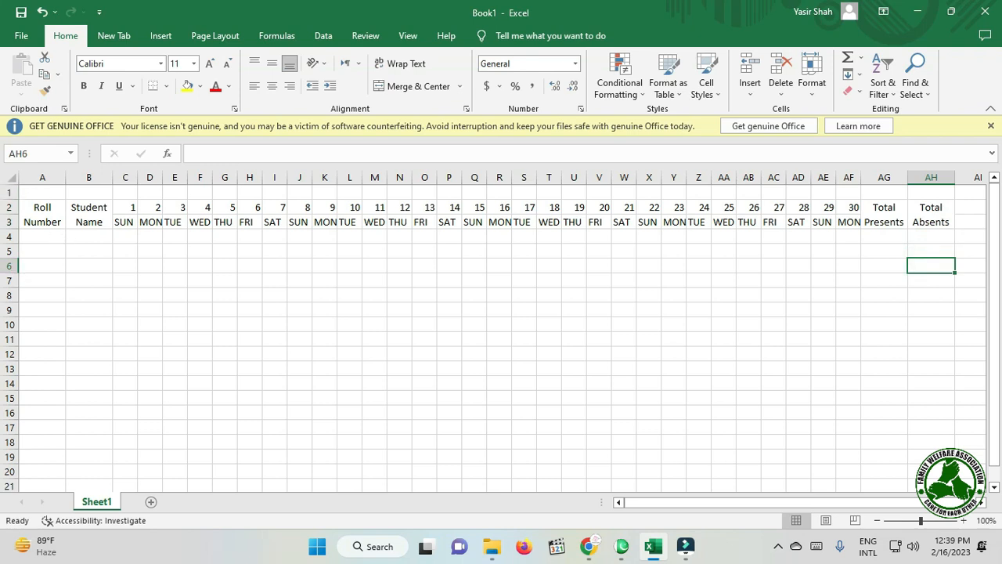
Step: Merge and center A1:AH1 and enter the title "Attendance Sheet"
drag(39, 193, 930, 193)
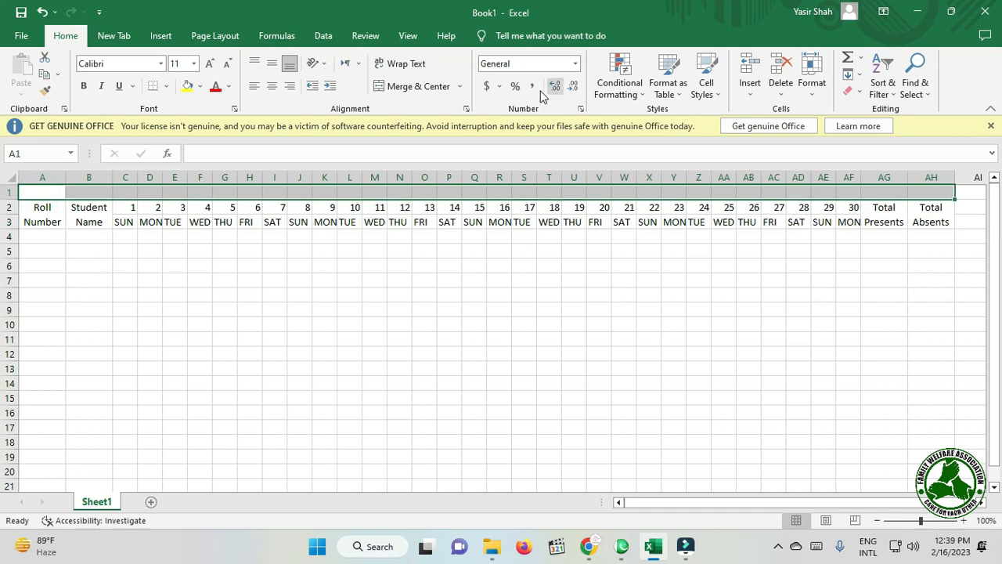
click(417, 86)
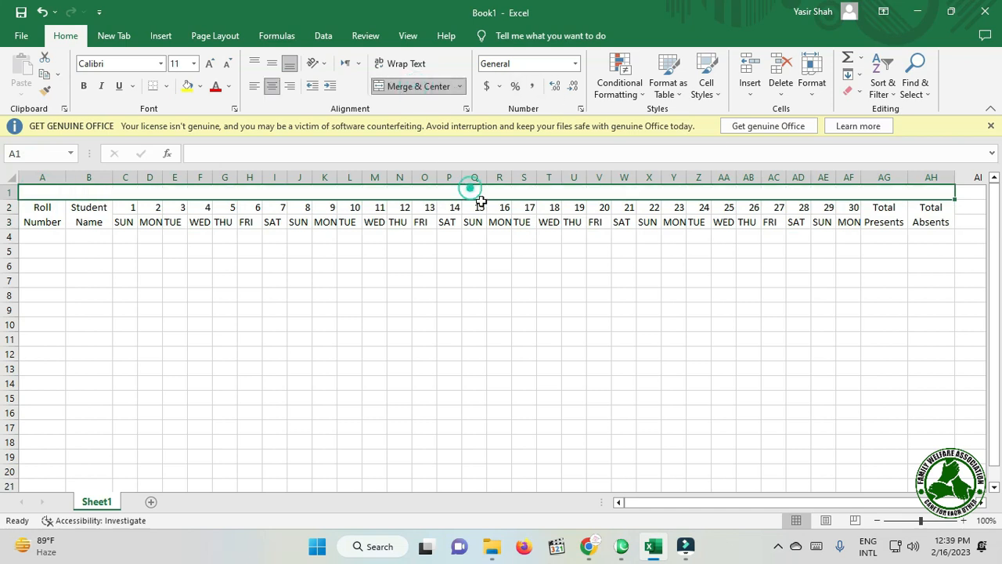
text(A)
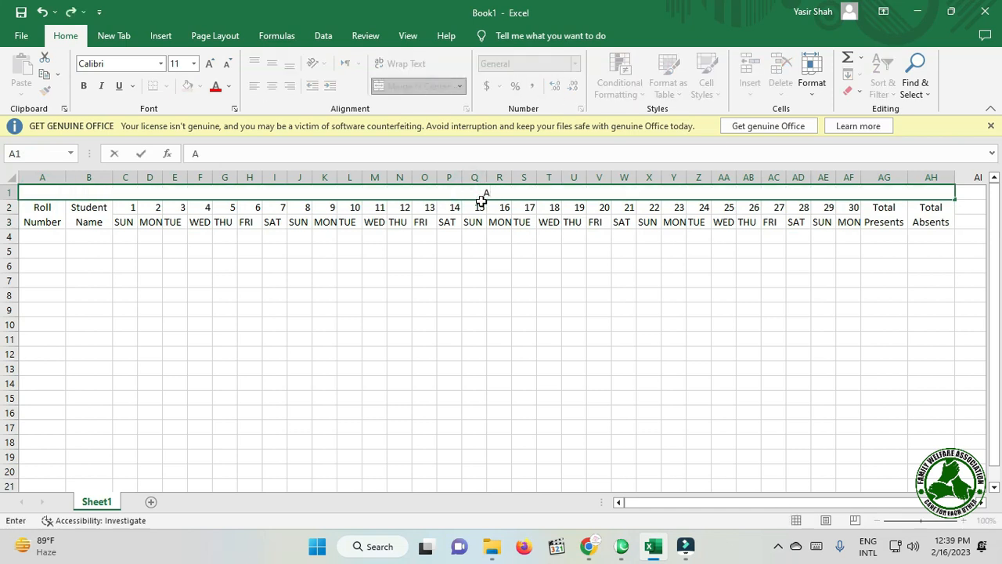
text(ttendance Sheet)
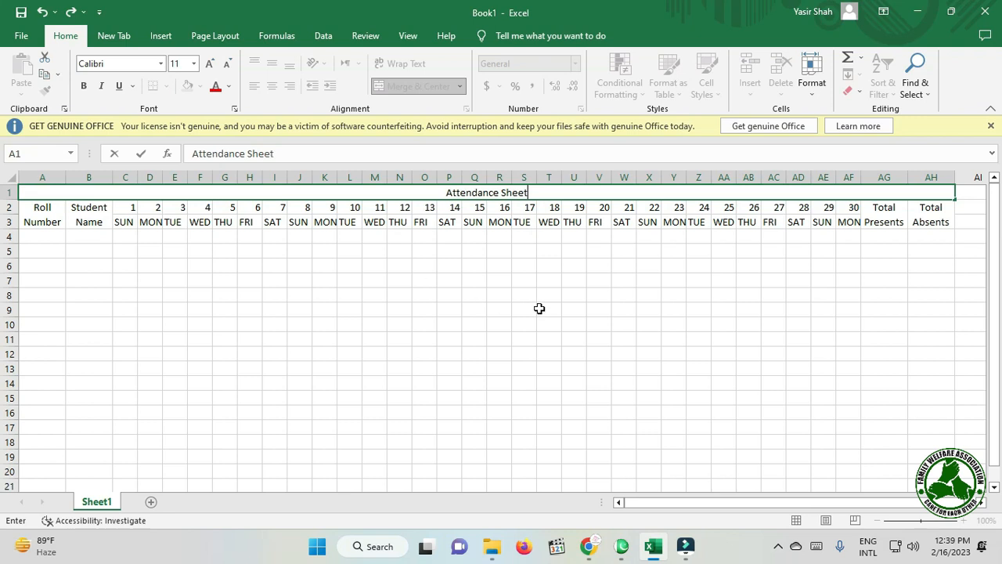
click(553, 279)
Step: Increase the font size of the title in row 1 to 24
click(512, 192)
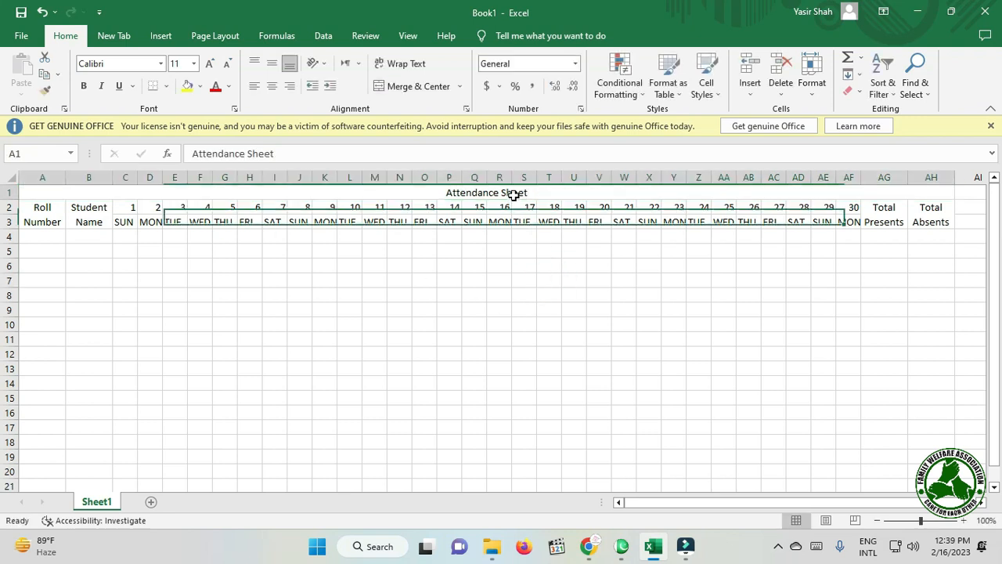
click(209, 65)
click(210, 64)
click(209, 64)
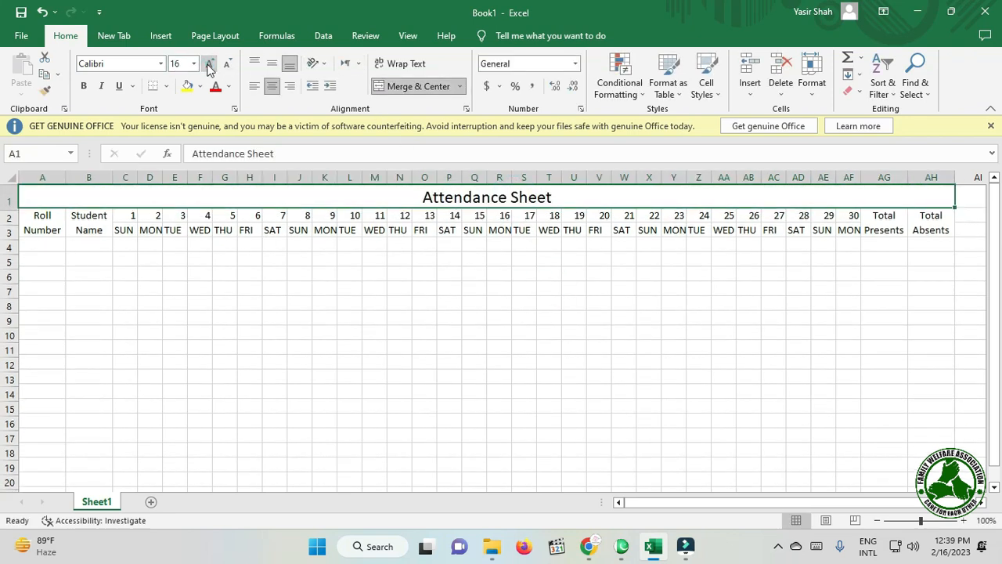
click(209, 64)
click(209, 64)
click(209, 64)
click(210, 64)
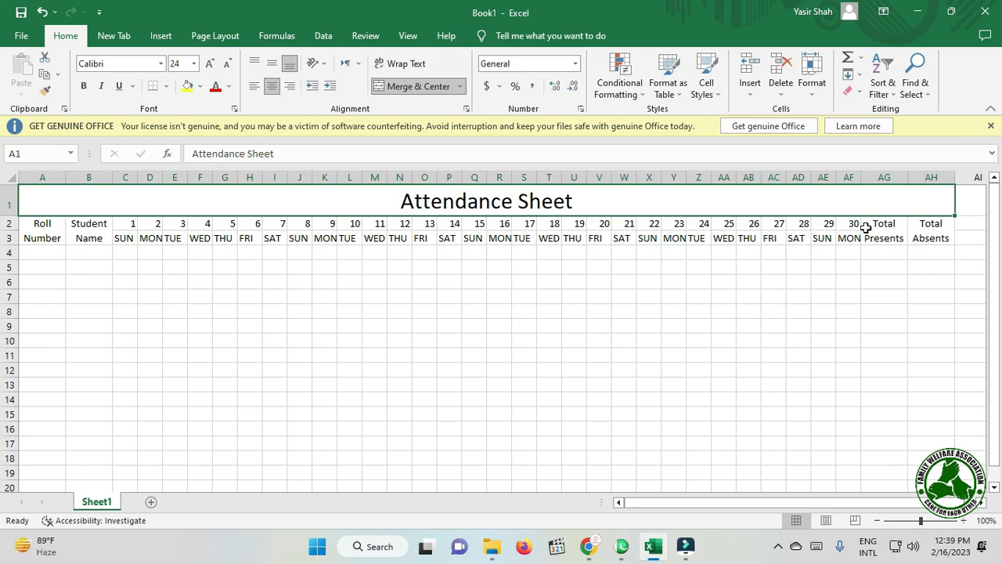
Step: Enter 101 in A4 and fill the roll numbers as a series down to 115 in A18
click(39, 257)
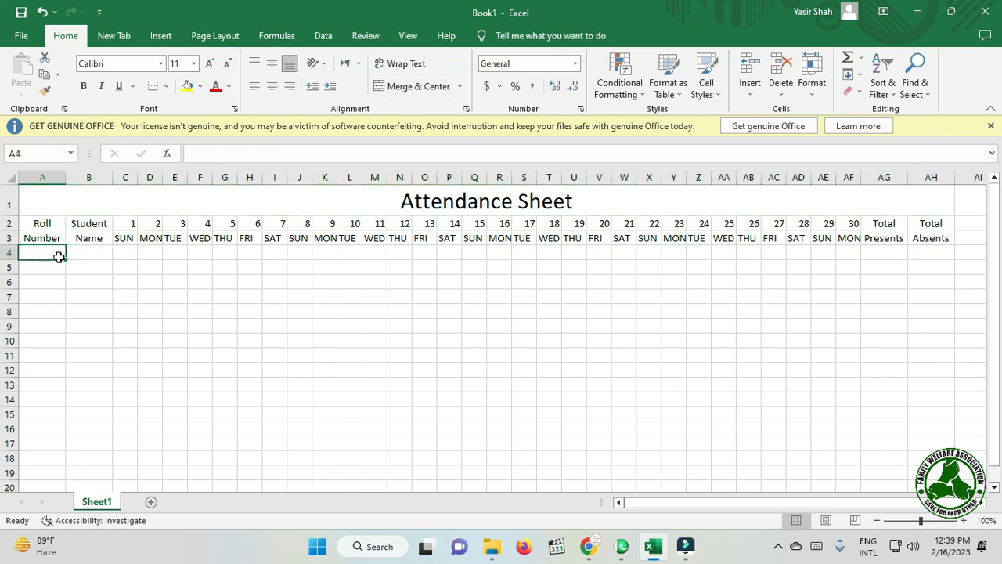
text(101)
drag(66, 259, 76, 477)
click(76, 474)
click(98, 403)
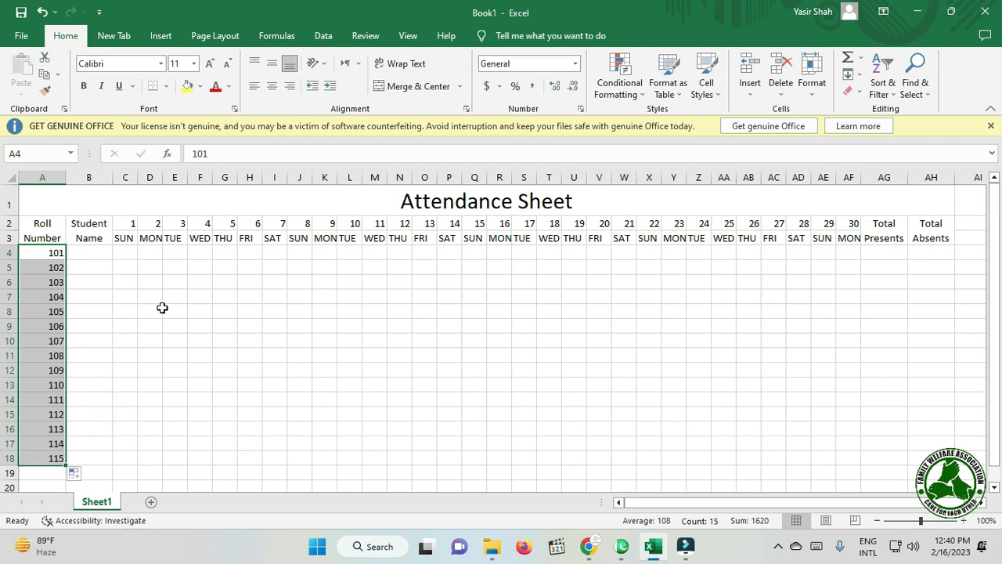
Step: Enter the placeholder student names A through O in B4:B18 and return to the first attendance cell, C4
click(101, 251)
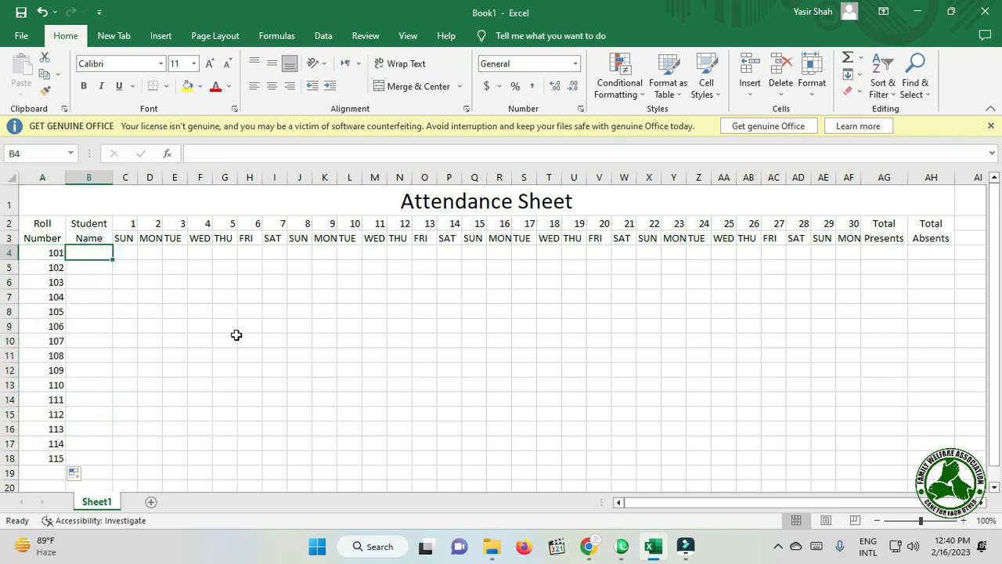
text(a)
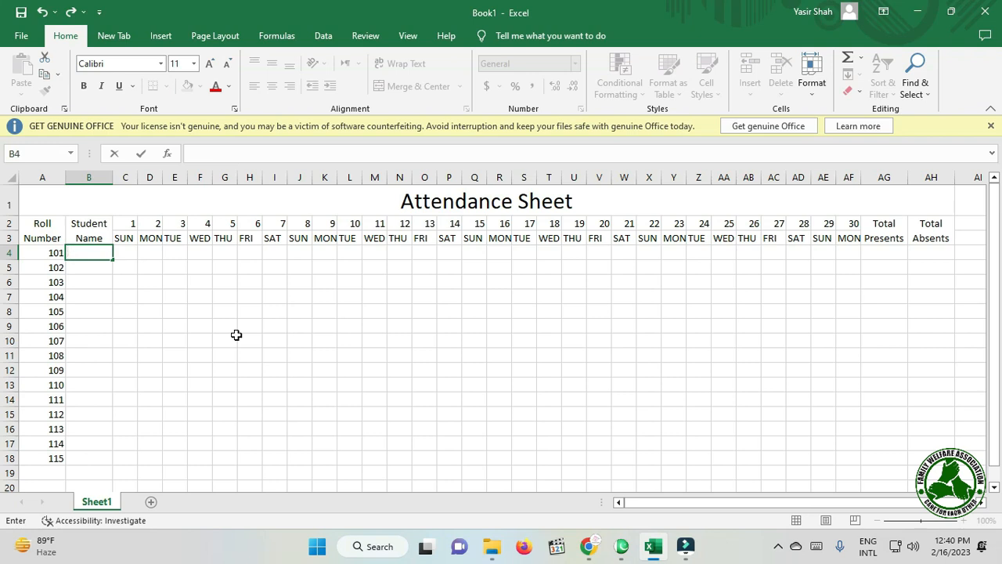
text(A)
key(Return)
text(B)
key(Return)
text(C)
key(Return)
text(D)
key(Return)
text(E)
key(Return)
text(F)
key(Return)
text(G)
key(Return)
text(H)
key(Return)
text(I)
key(Return)
text(J)
key(Return)
text(K)
key(Return)
text(L)
key(Return)
text(M)
key(Return)
text(N)
key(Return)
text(O)
key(Tab)
key(Up)
key(Up)
key(Up)
key(Up)
key(Up)
key(Up)
key(Up)
key(Up)
key(Up)
key(Up)
key(Up)
key(Up)
key(Up)
key(Up)
key(Up)
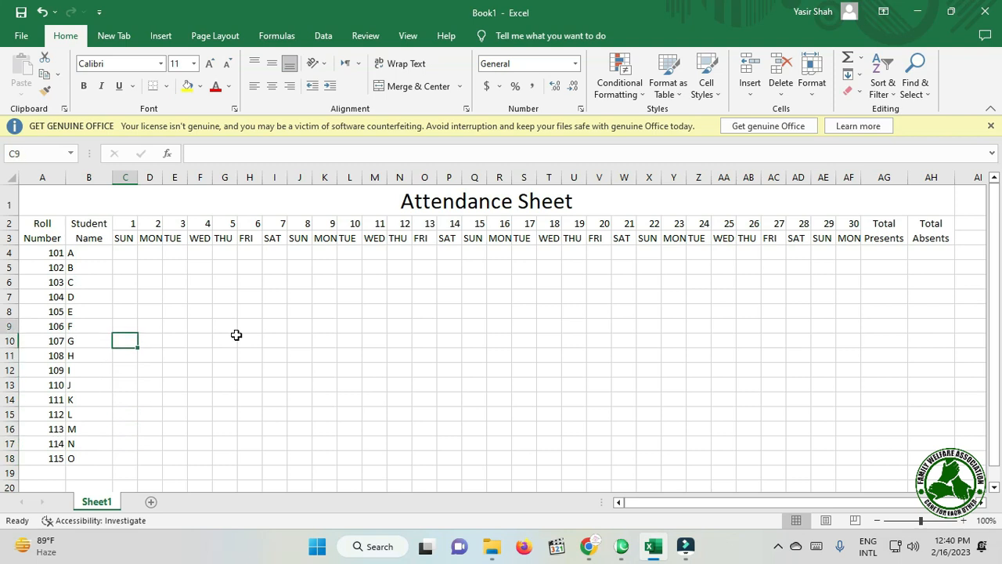
key(Down)
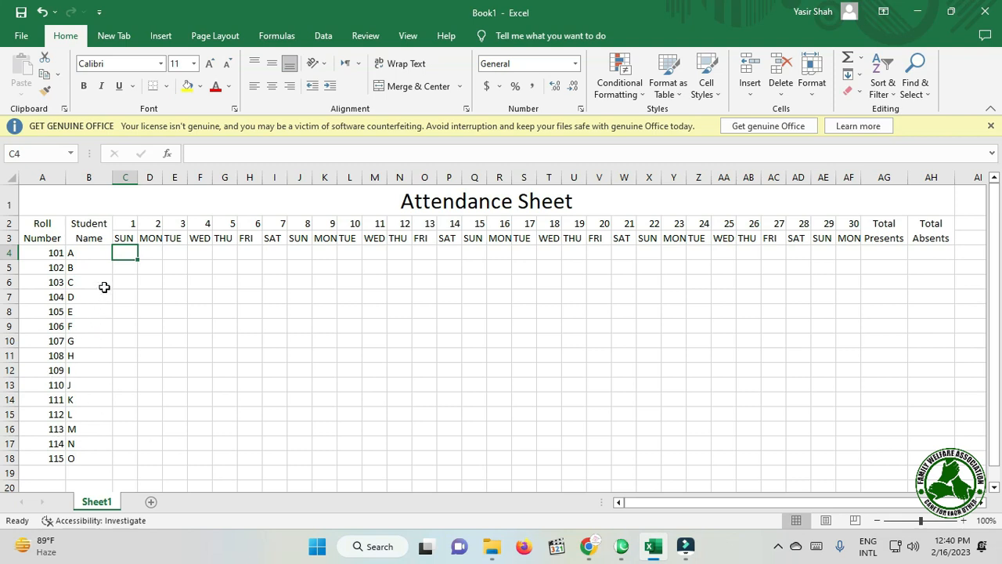
Step: Mark absences for the first week by entering A in cells D4, F9, H4, H12, E16 and D13
click(149, 252)
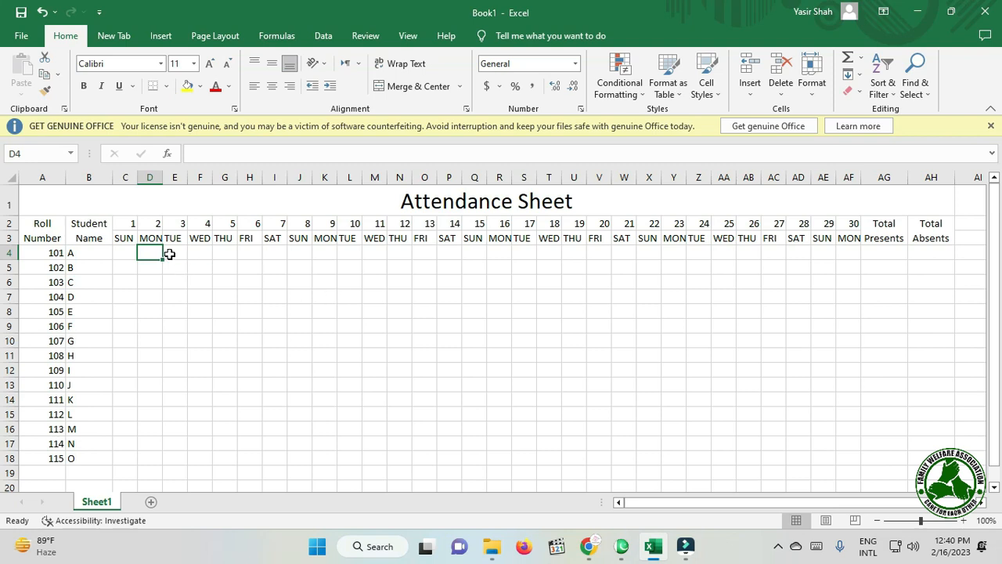
text(A)
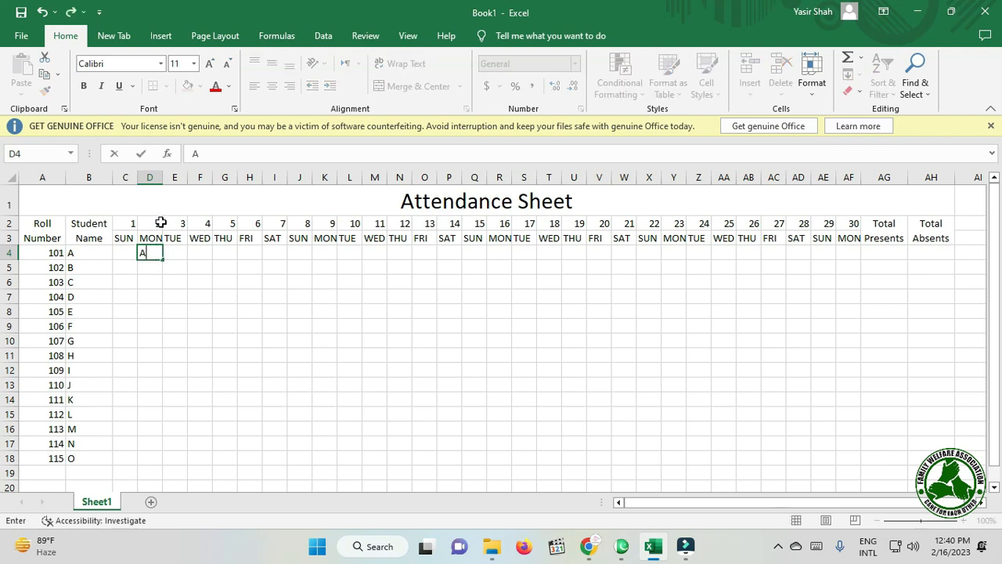
click(201, 329)
text(A)
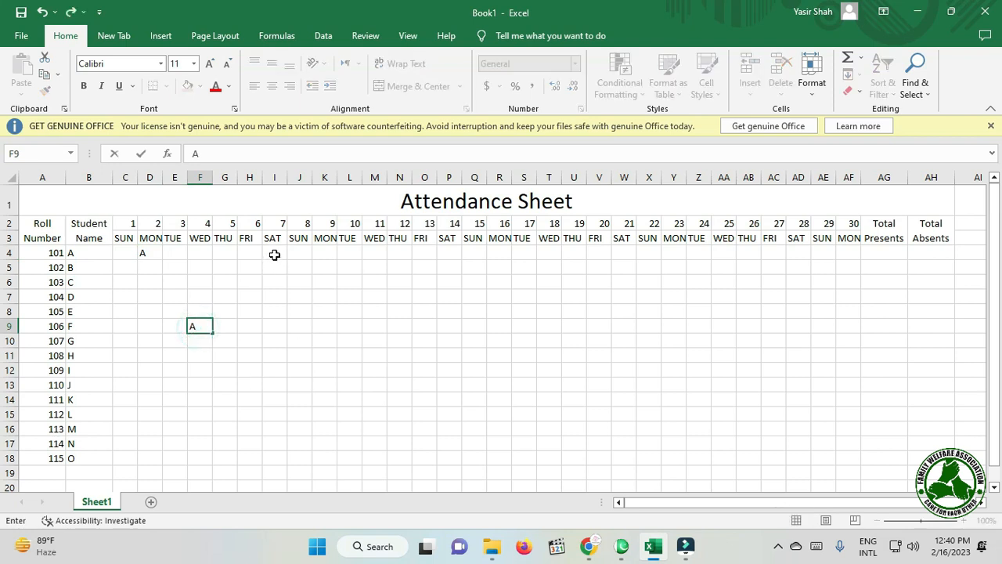
click(274, 255)
click(243, 253)
text(A)
click(247, 365)
text(A)
click(171, 425)
text(A)
click(130, 395)
text(A)
key(BackSpace)
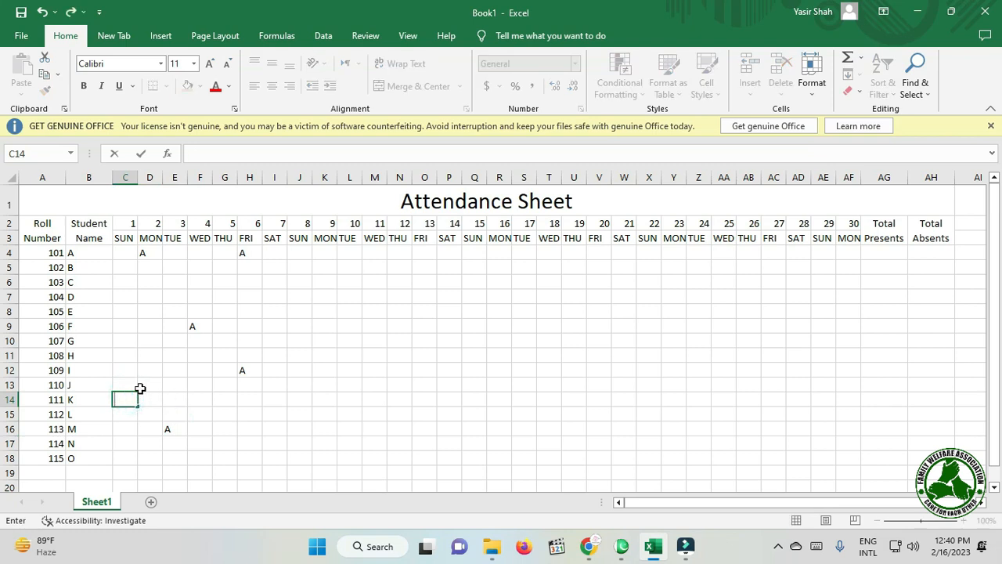
click(145, 380)
text(A)
click(230, 382)
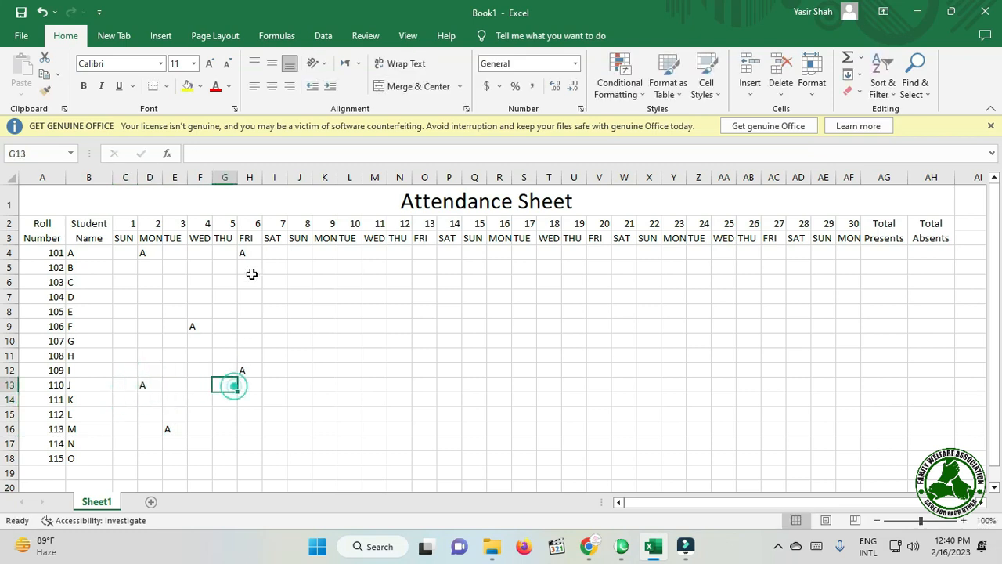
Step: Copy the first week's Monday-to-Friday block D4:H18 and paste it into the following weeks at K4, R4 and Y4
click(250, 252)
drag(249, 252, 143, 456)
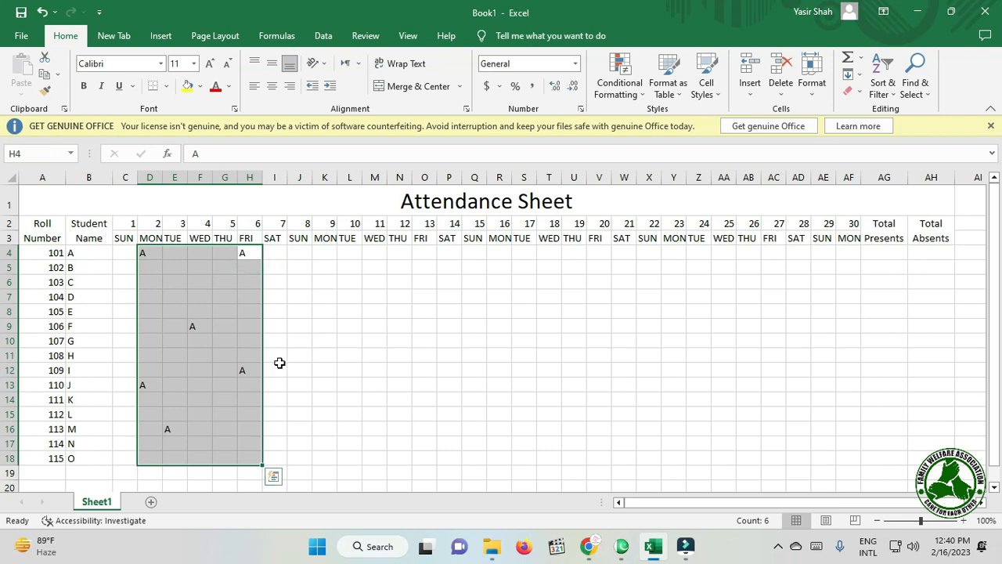
key(ctrl+c)
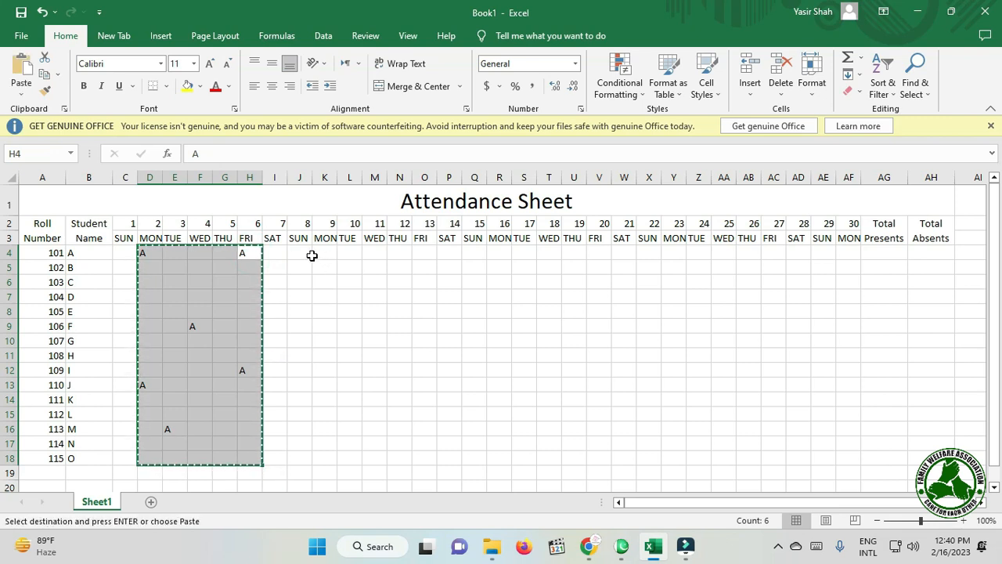
click(328, 254)
key(ctrl+v)
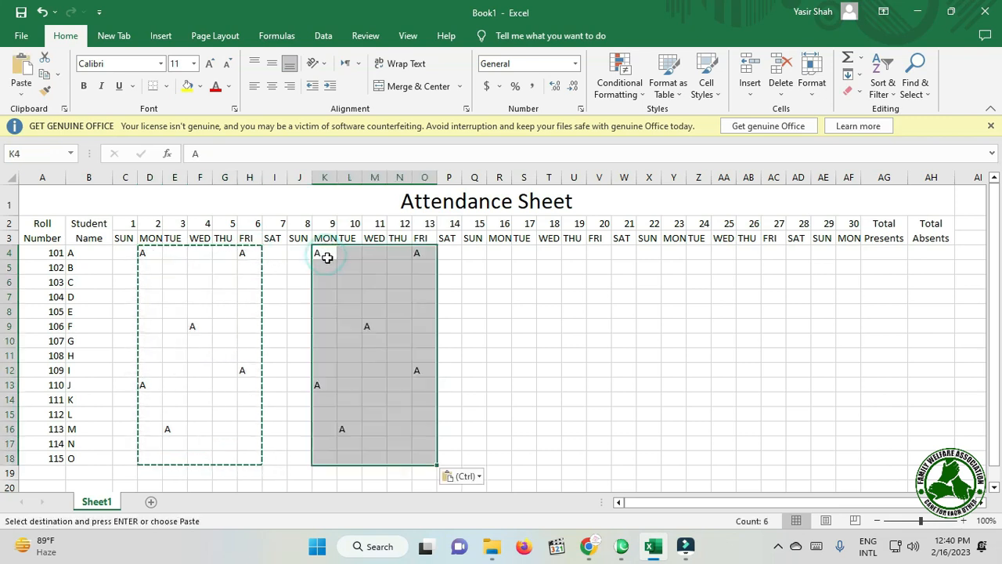
click(502, 253)
key(ctrl+v)
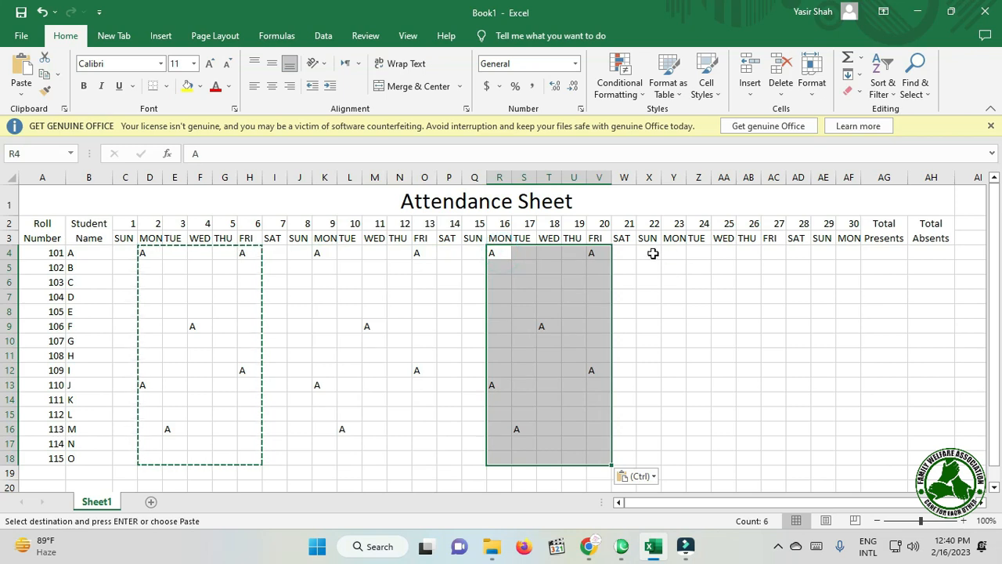
click(678, 256)
key(ctrl+v)
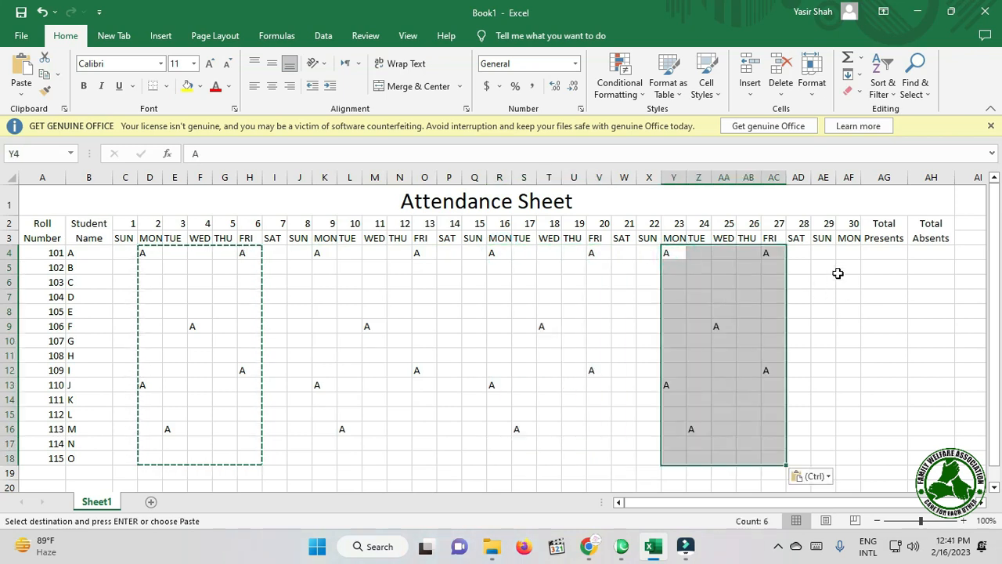
click(845, 281)
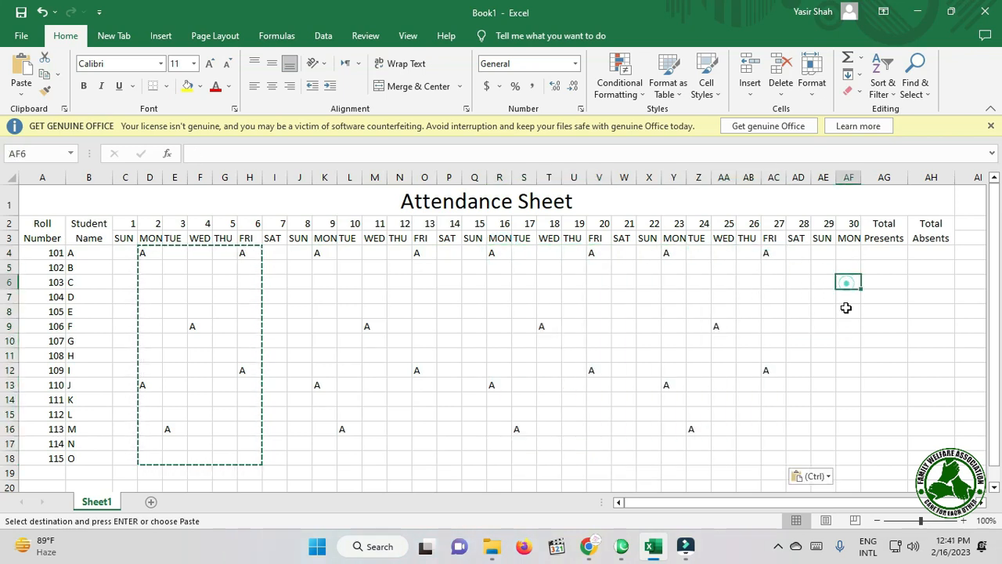
text(Z)
click(845, 384)
text(Z)
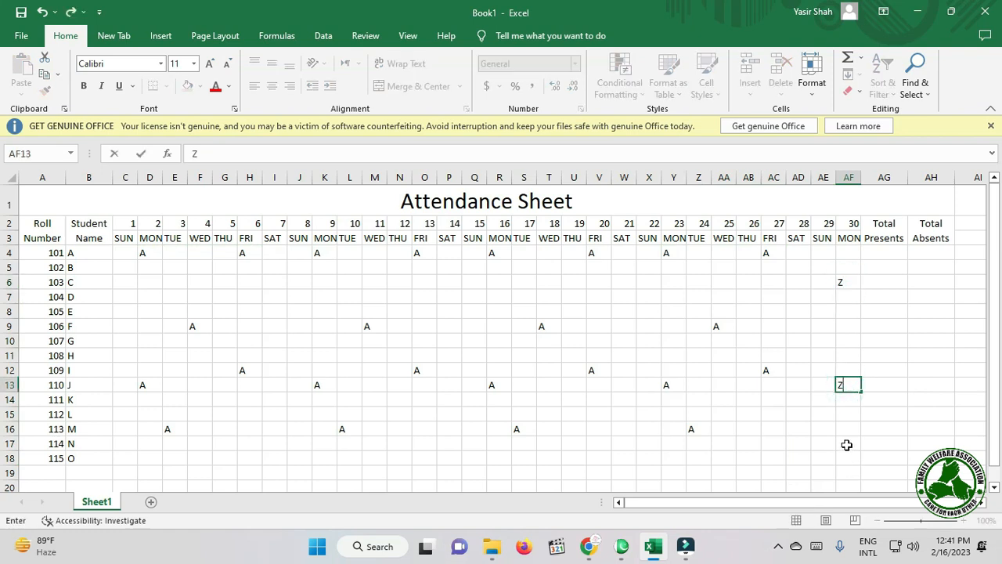
click(849, 443)
Step: Mark absences for day 30 by entering A in cells AF6, AF13 and AF18
click(844, 288)
text(A)
click(847, 386)
text(A)
click(845, 456)
text(A)
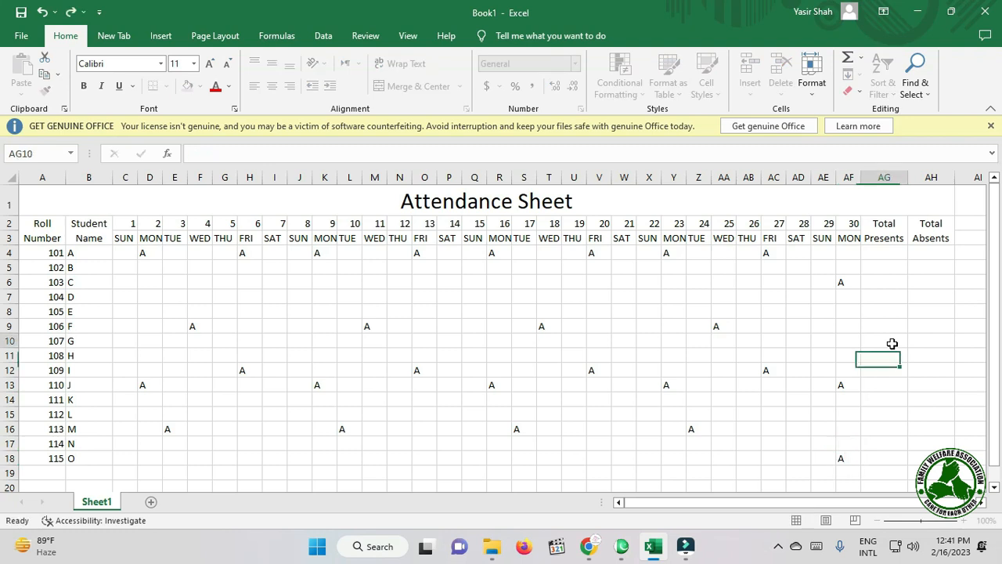
click(893, 342)
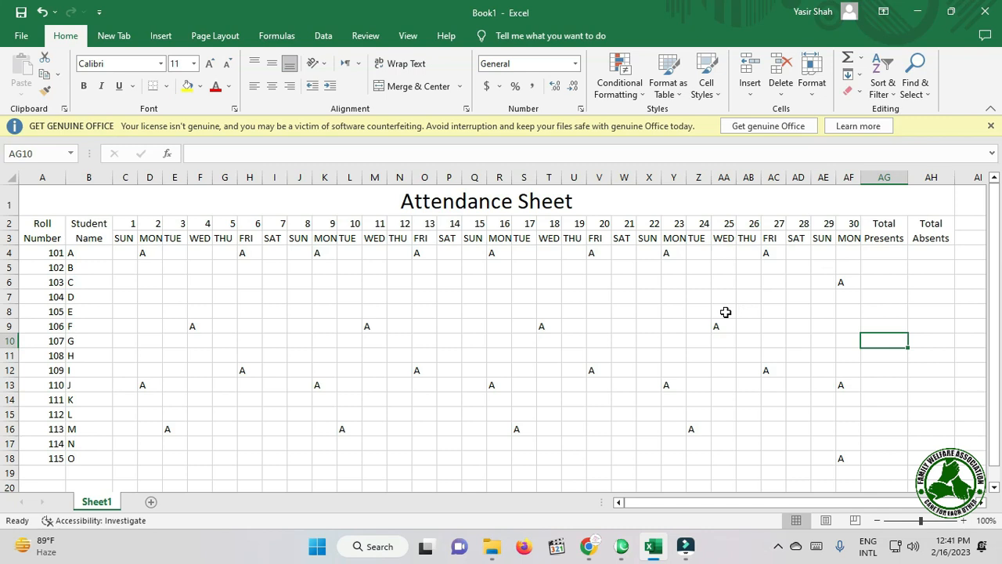
Step: Try filling student B's row with P from C5 across to AF5, and remove the marks again
click(128, 267)
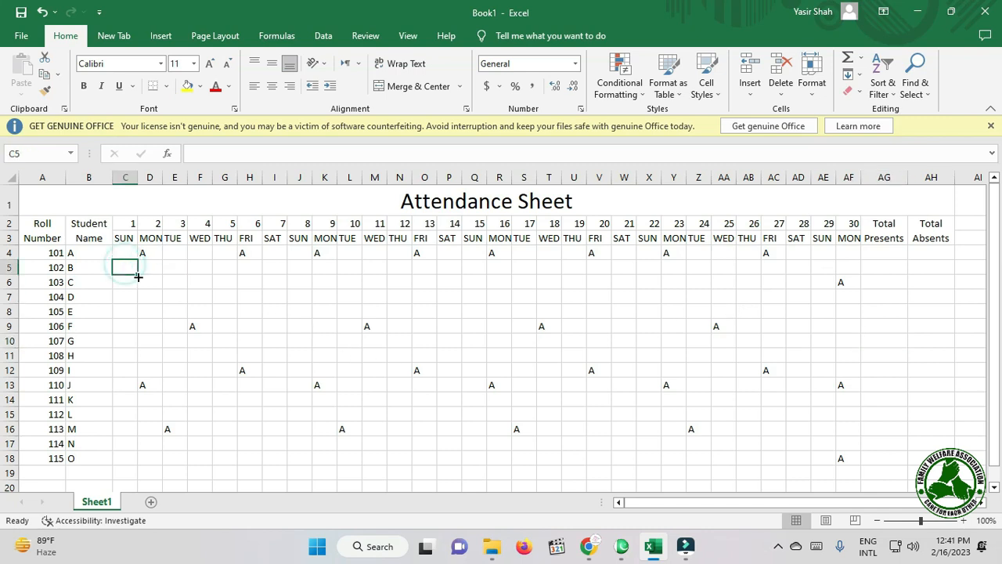
text(P)
drag(140, 274, 855, 276)
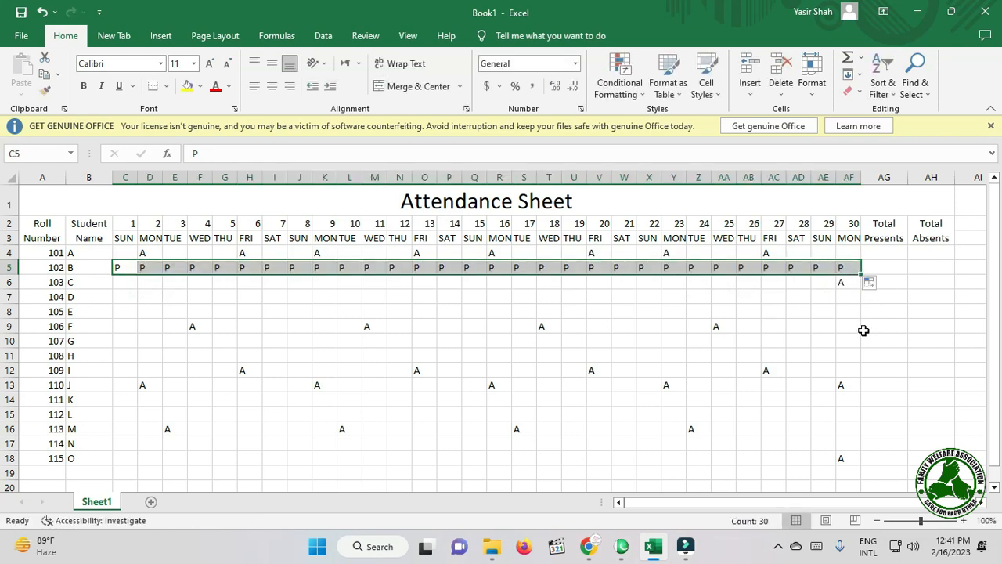
key(ctrl+z)
key(Delete)
click(154, 306)
Step: Try filling the blank cells of C4:AF18 with P using Go To Special with Blanks, and undo the fill
mouse_move(127, 251)
mouse_down()
mouse_move(261, 372)
mouse_move(634, 469)
mouse_move(863, 476)
mouse_move(848, 480)
mouse_move(848, 461)
mouse_up()
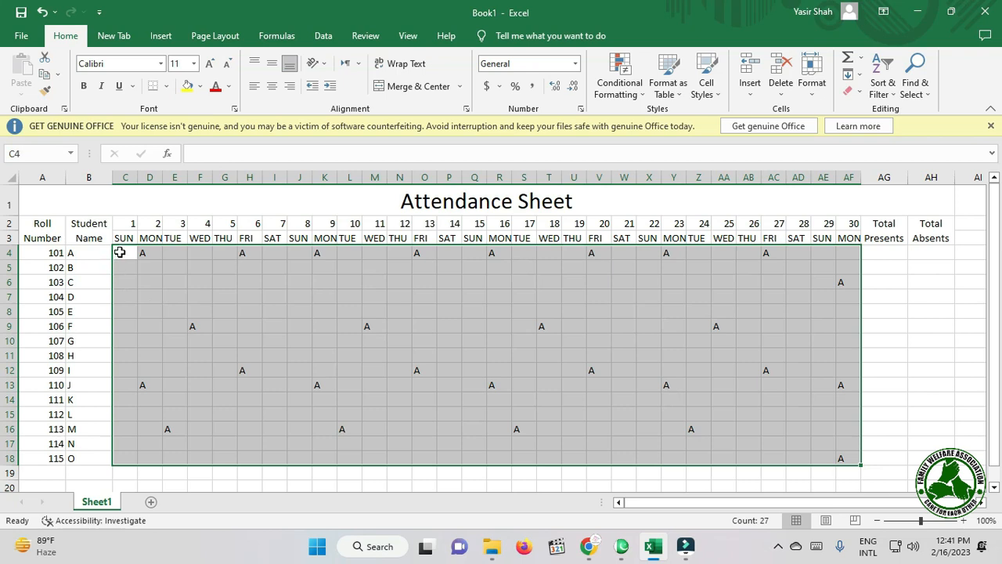
click(923, 95)
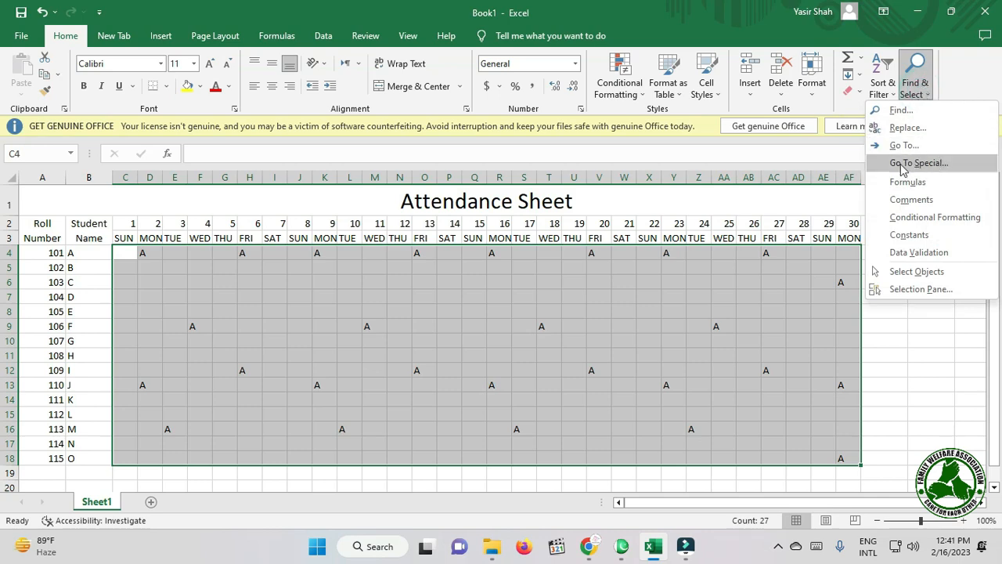
click(924, 163)
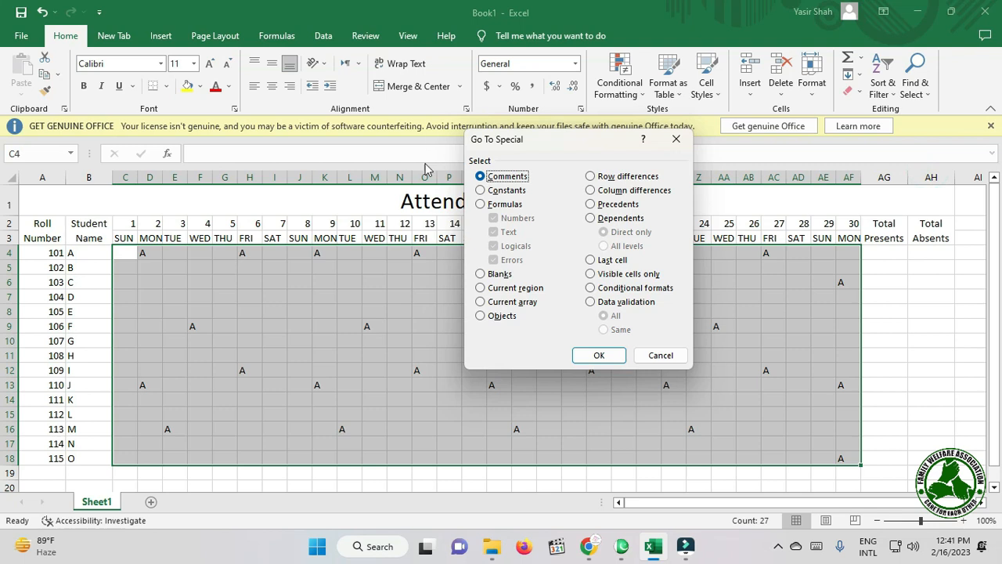
click(498, 274)
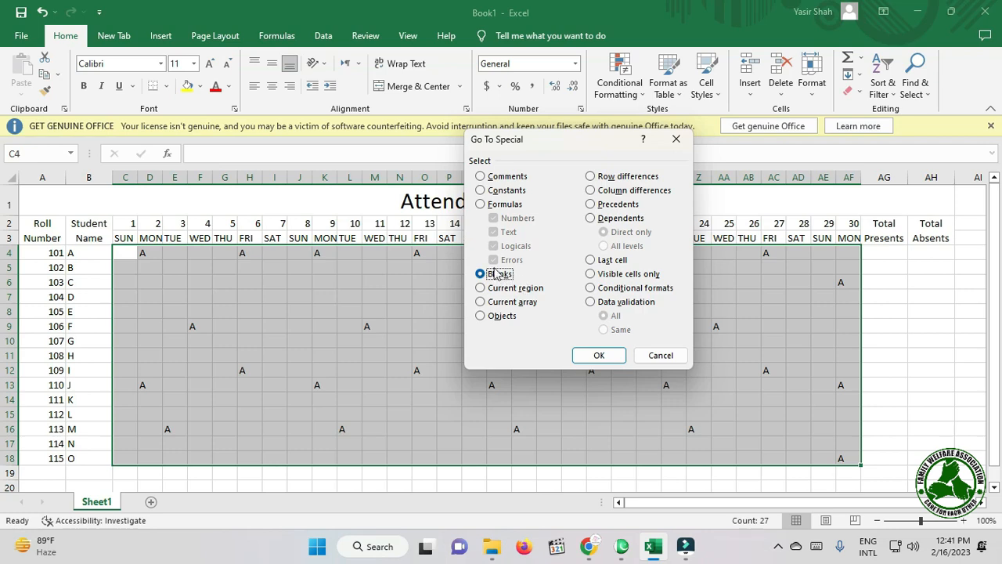
click(599, 355)
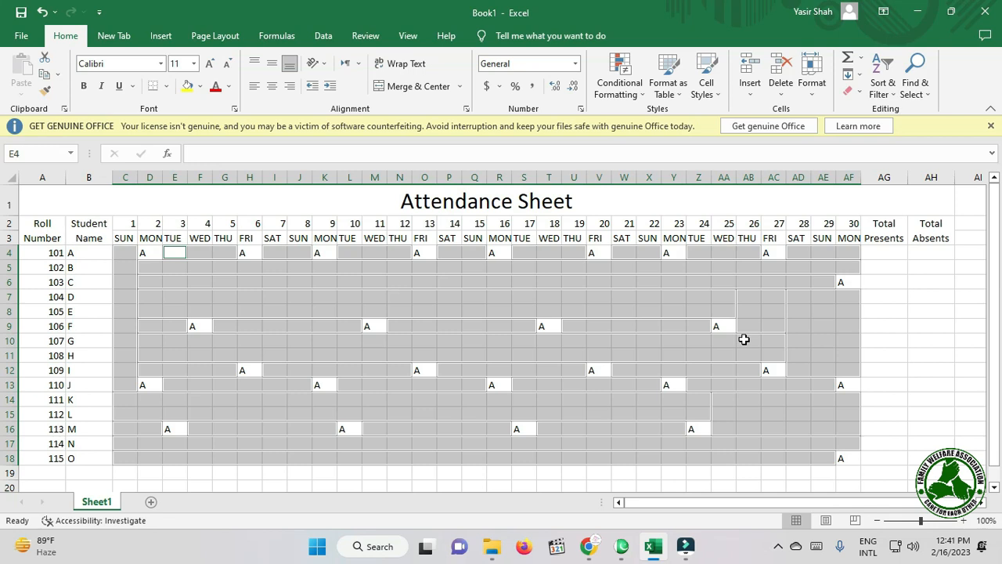
text(P)
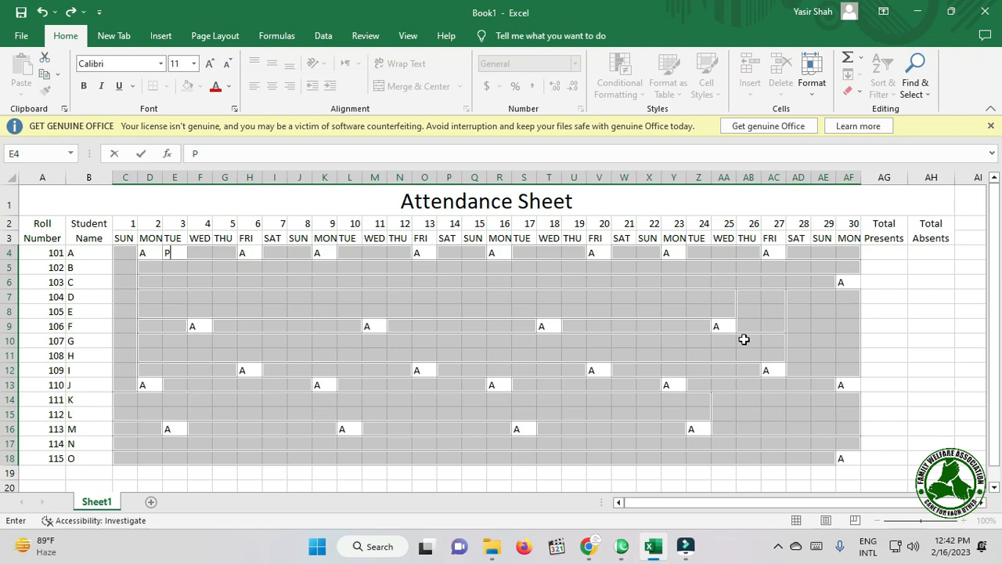
key(ctrl+Return)
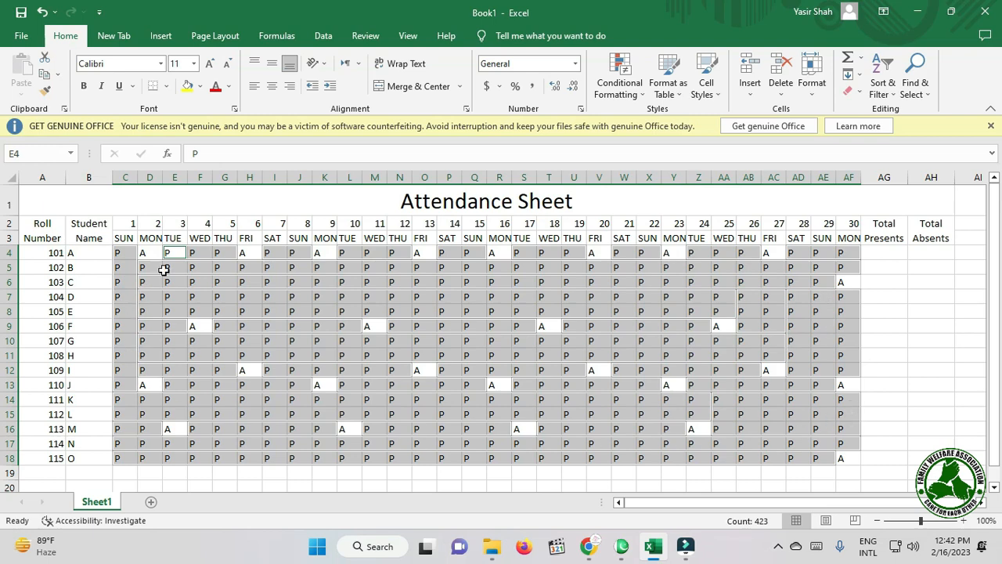
key(ctrl+z)
key(ctrl+z)
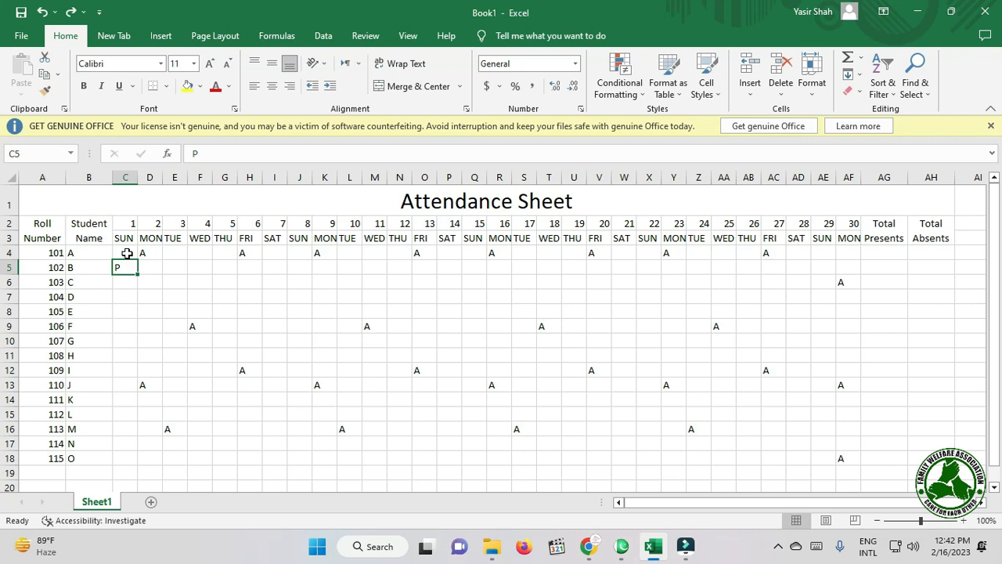
Step: Select only the blank cells within C4:AF18 with Go To Special and enter P in all of them at once
mouse_move(123, 250)
mouse_down()
mouse_move(403, 386)
mouse_move(714, 457)
mouse_move(846, 456)
mouse_move(852, 468)
mouse_move(270, 309)
mouse_move(127, 253)
mouse_up()
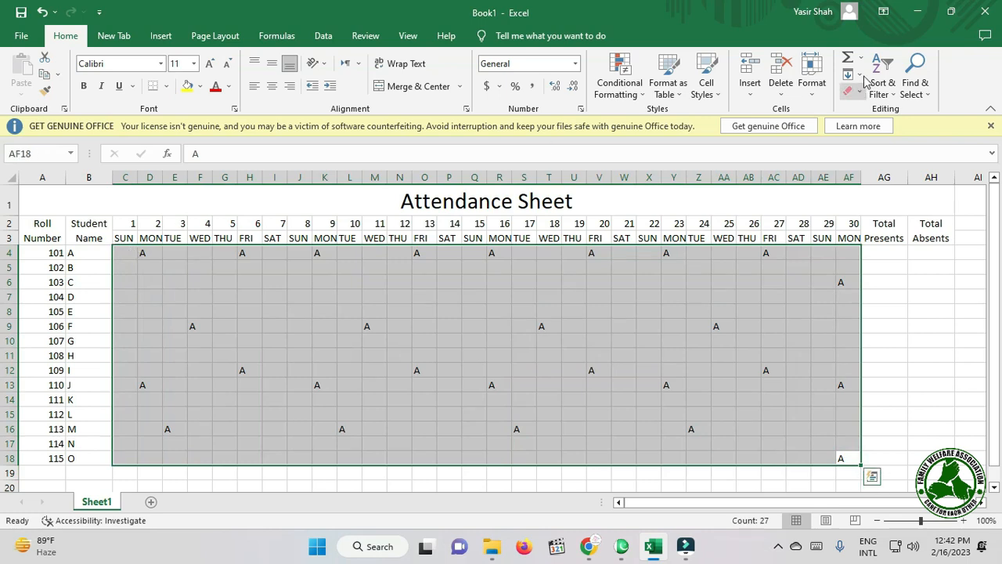
click(920, 86)
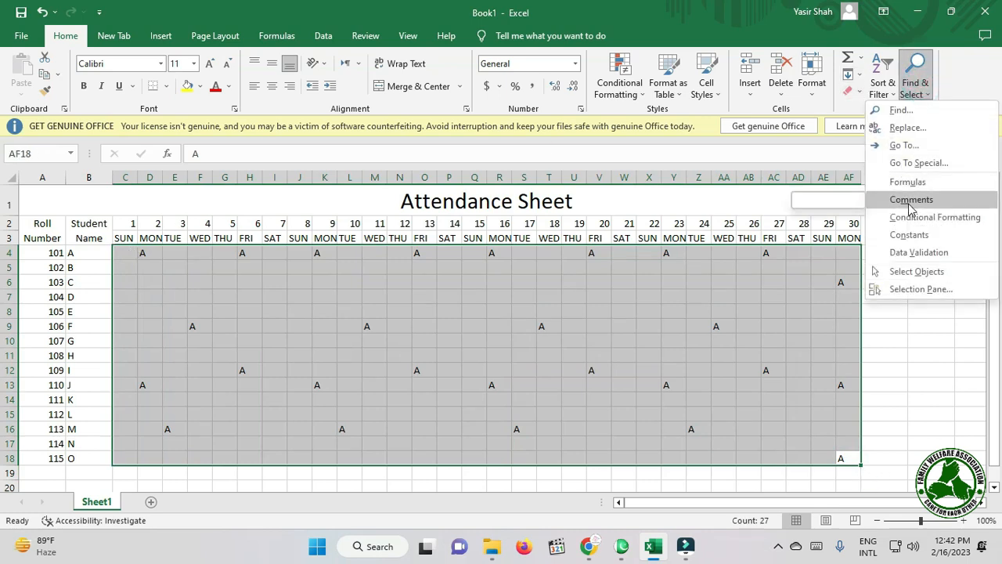
click(916, 162)
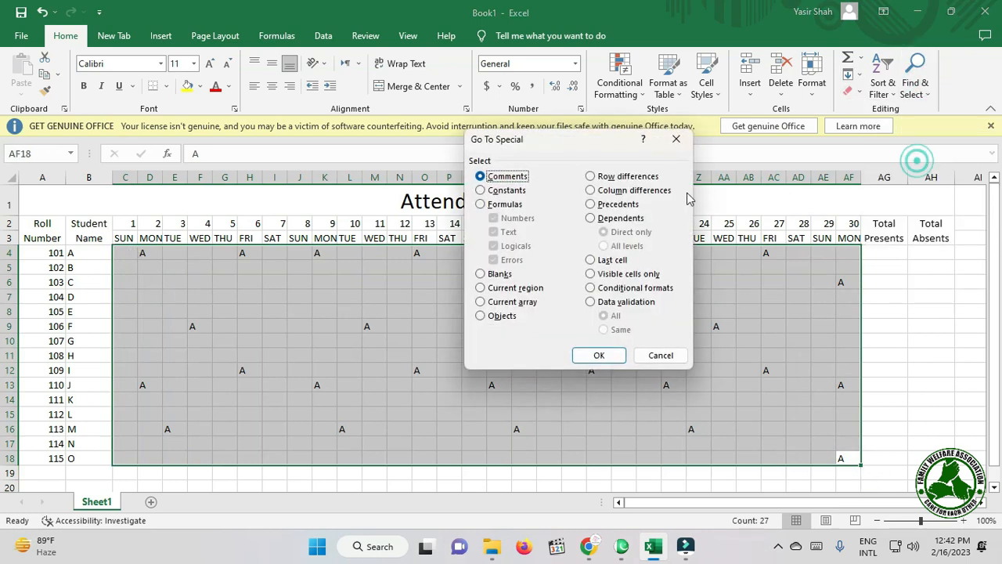
click(496, 276)
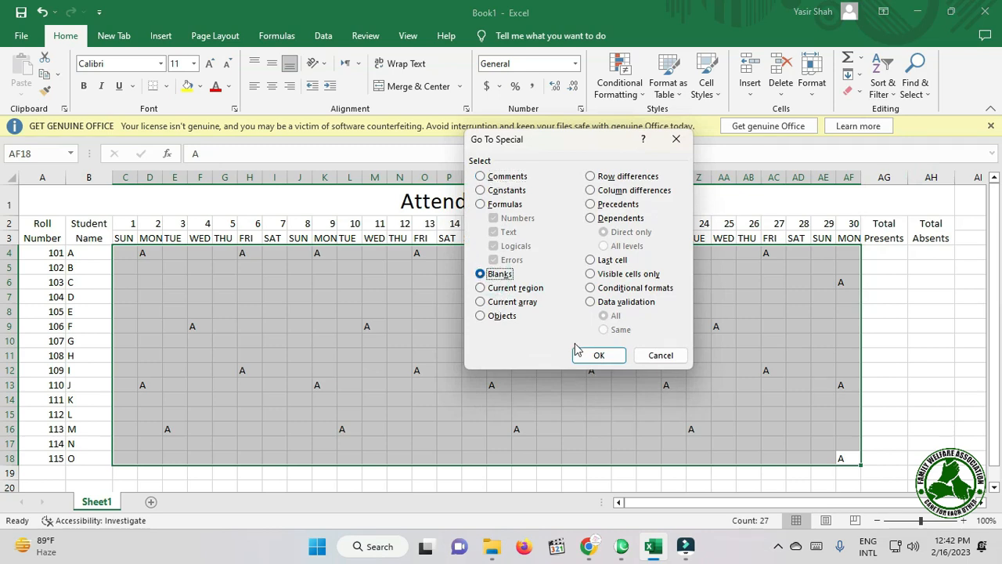
click(597, 356)
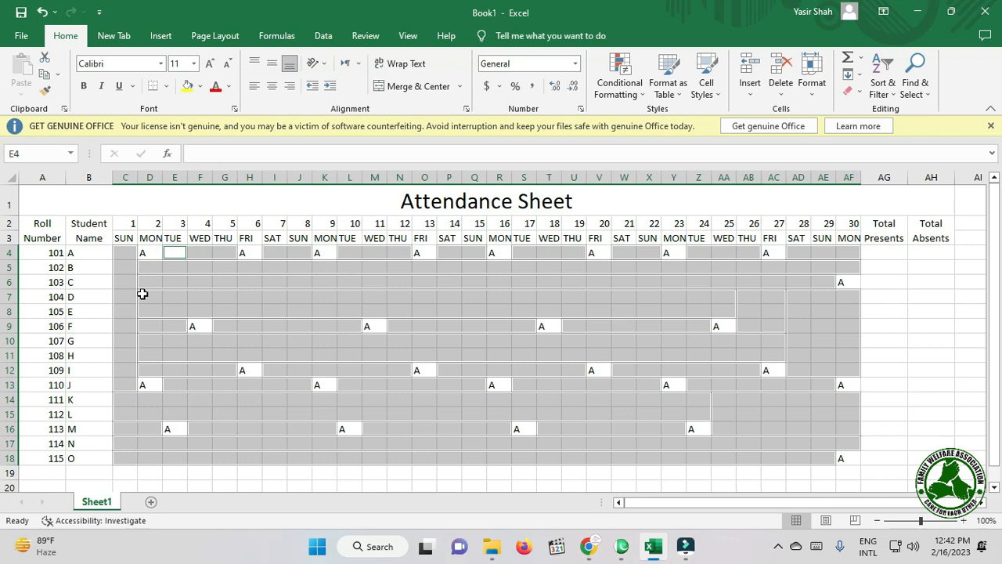
text(P)
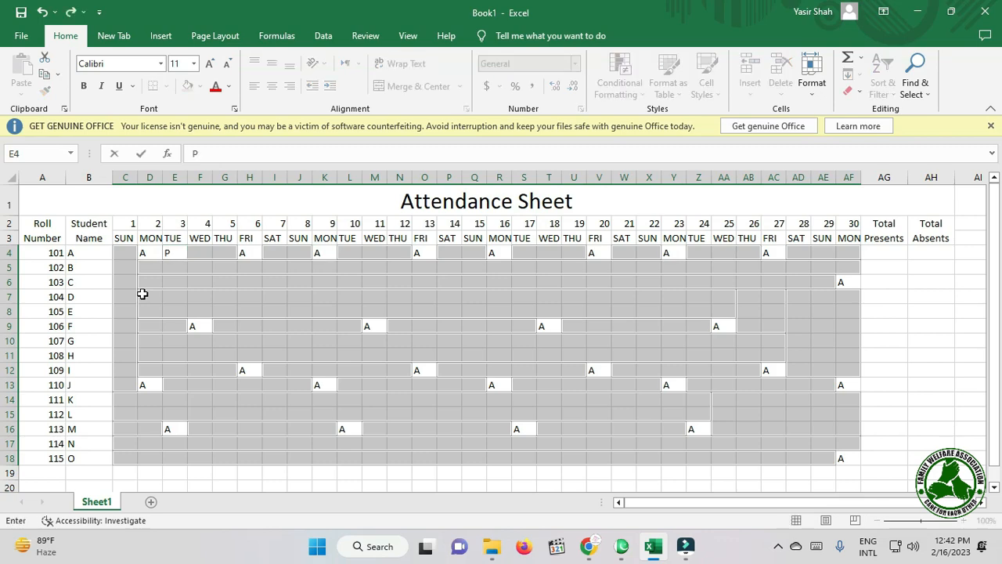
key(ctrl+Return)
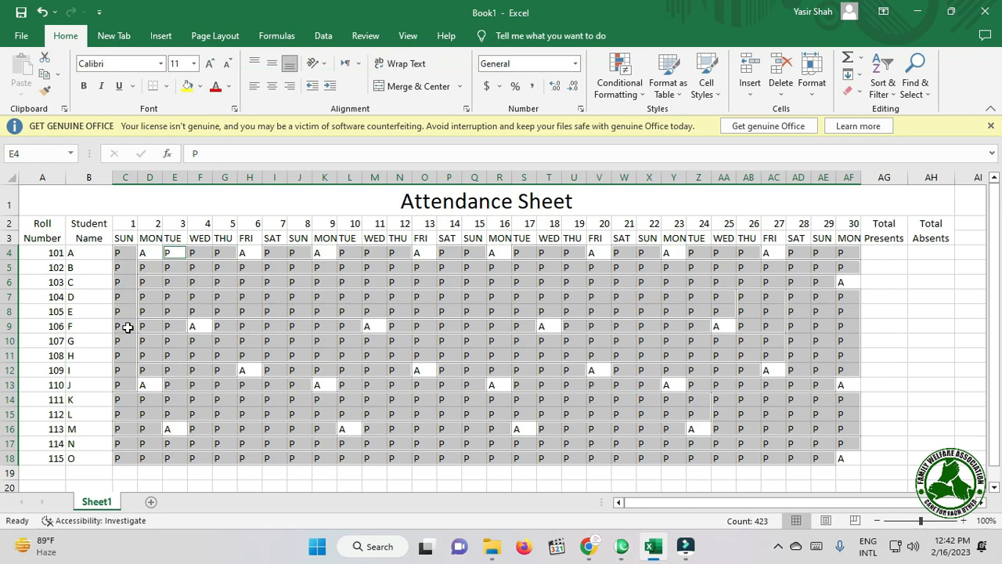
Step: Clear the attendance marks in rows 4 to 18 of all five Sunday columns: C, J, Q, X and AE
drag(119, 255, 117, 456)
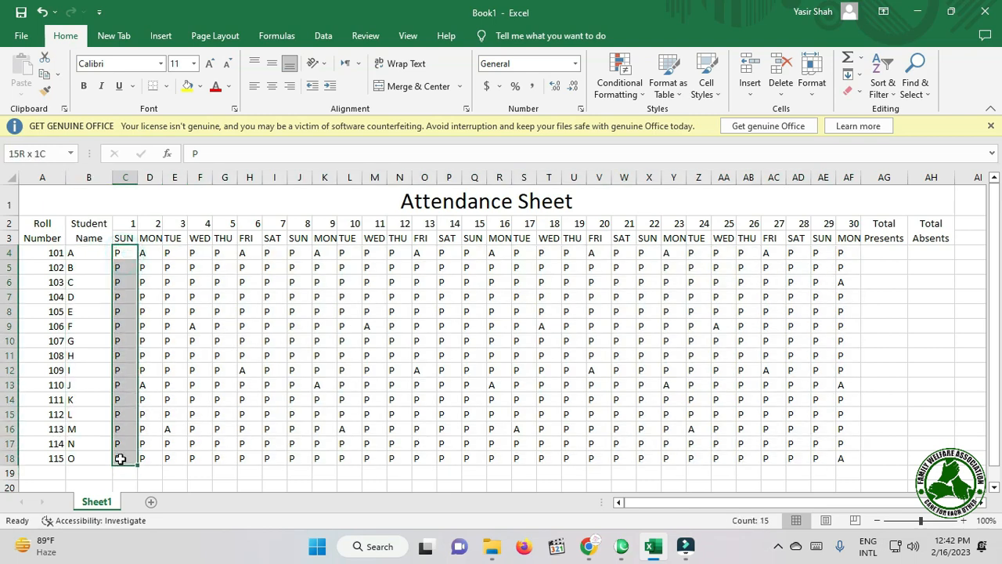
drag(298, 253, 299, 458)
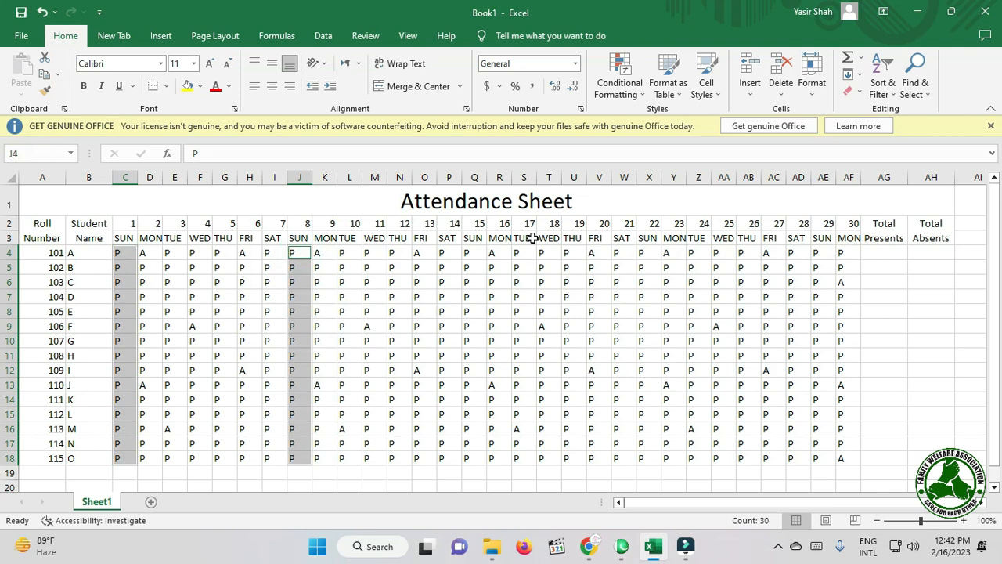
drag(467, 252, 487, 458)
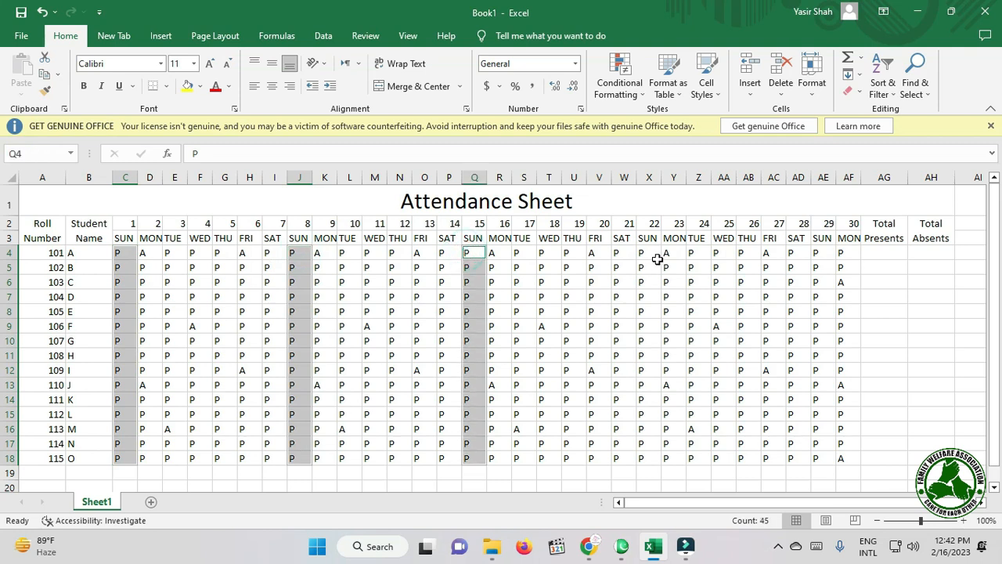
drag(648, 252, 649, 452)
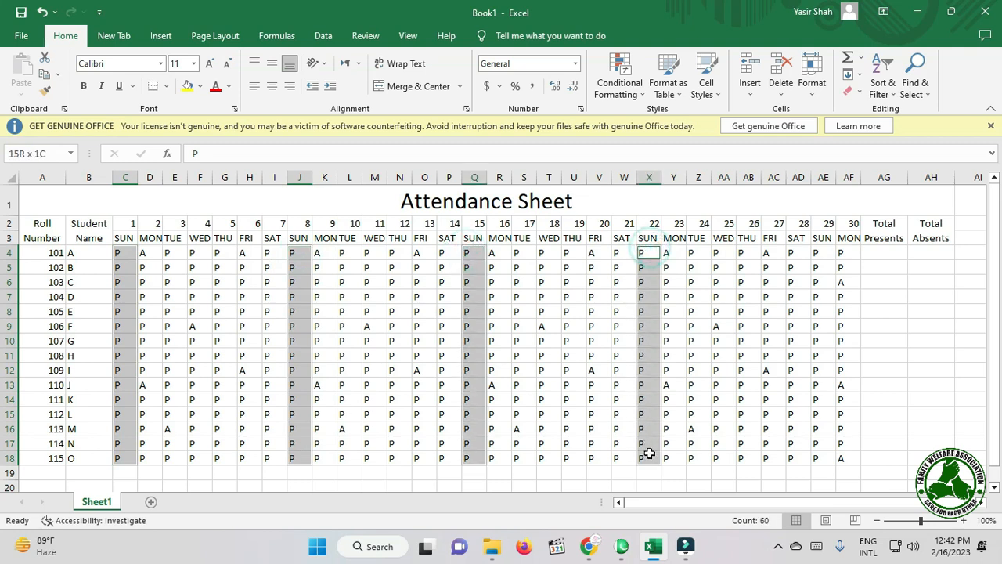
drag(823, 249, 819, 458)
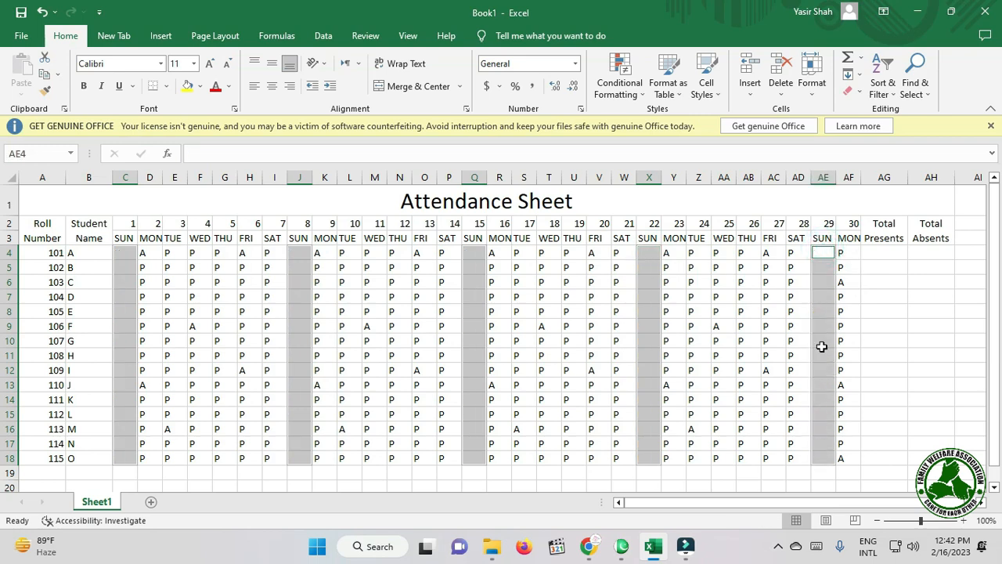
key(Delete)
click(869, 298)
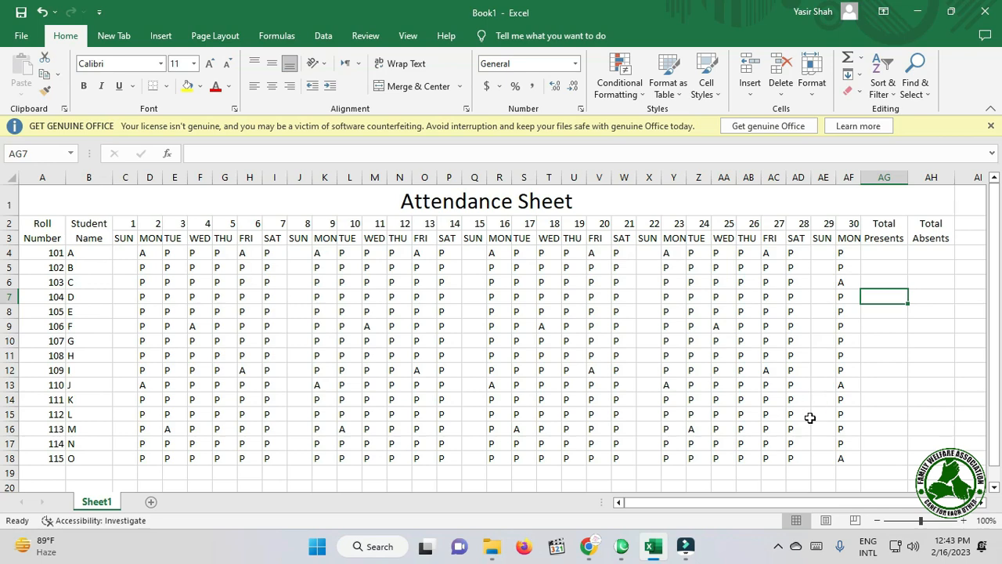
click(783, 545)
click(783, 545)
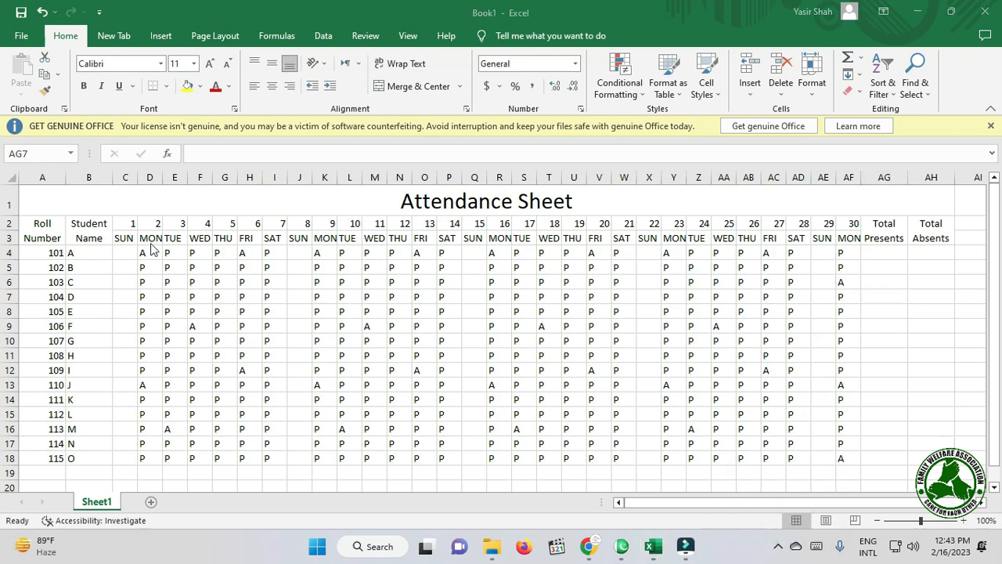
Step: Add a Text That Contains conditional formatting rule to C4:AF18 for the text a, with Light Red Fill with Dark Red Text
drag(122, 250, 850, 465)
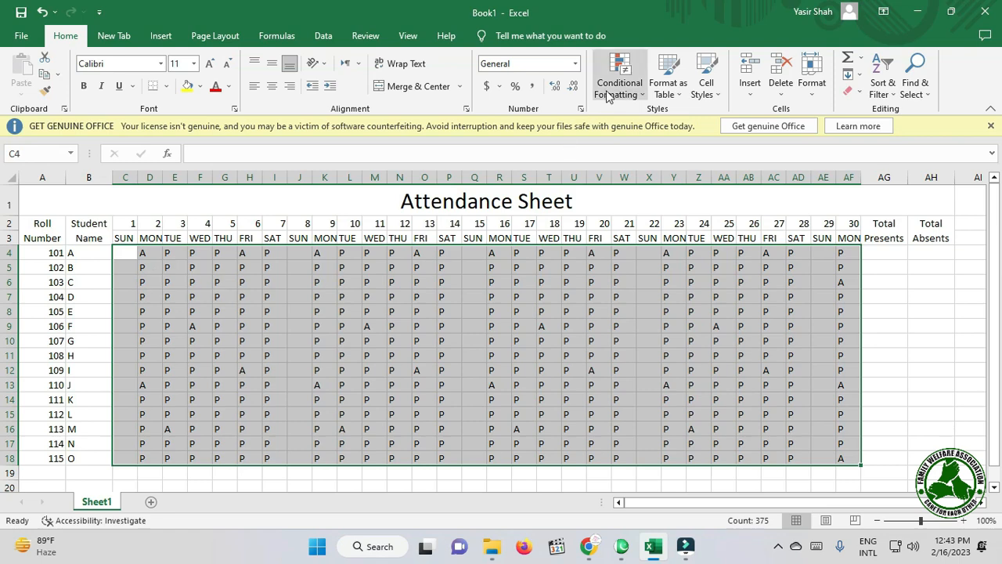
click(411, 303)
click(123, 254)
drag(123, 254, 845, 461)
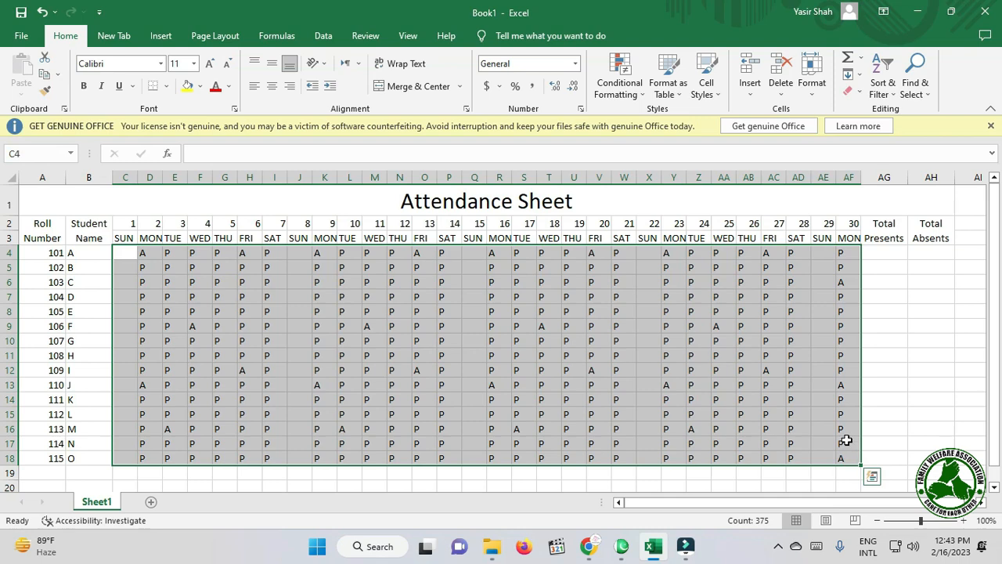
click(631, 95)
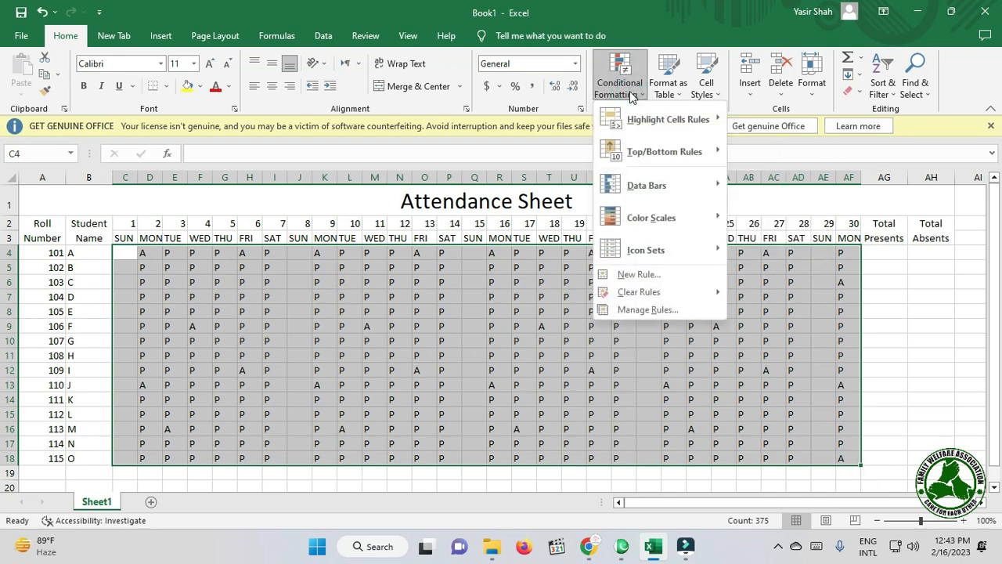
mouse_move(686, 128)
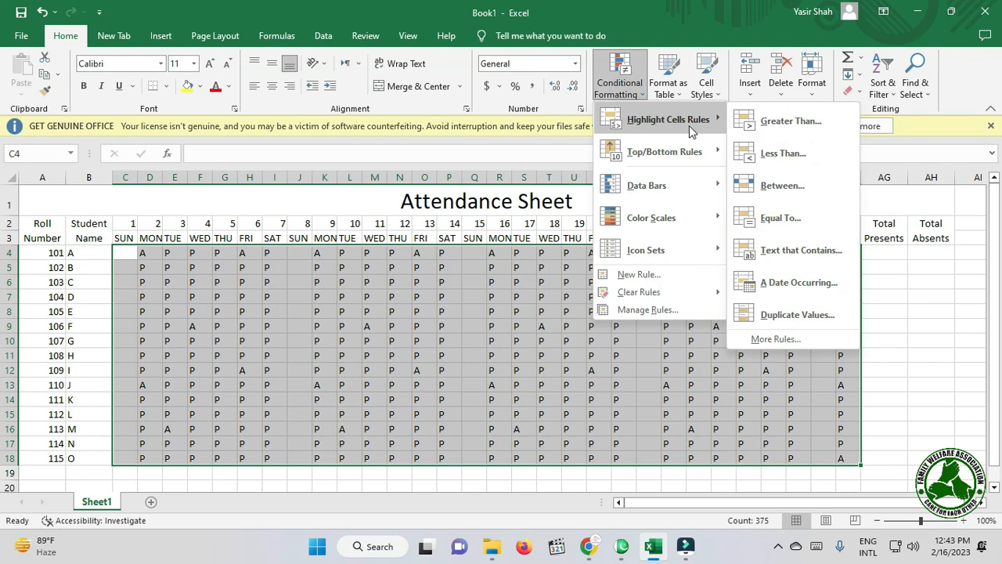
click(827, 251)
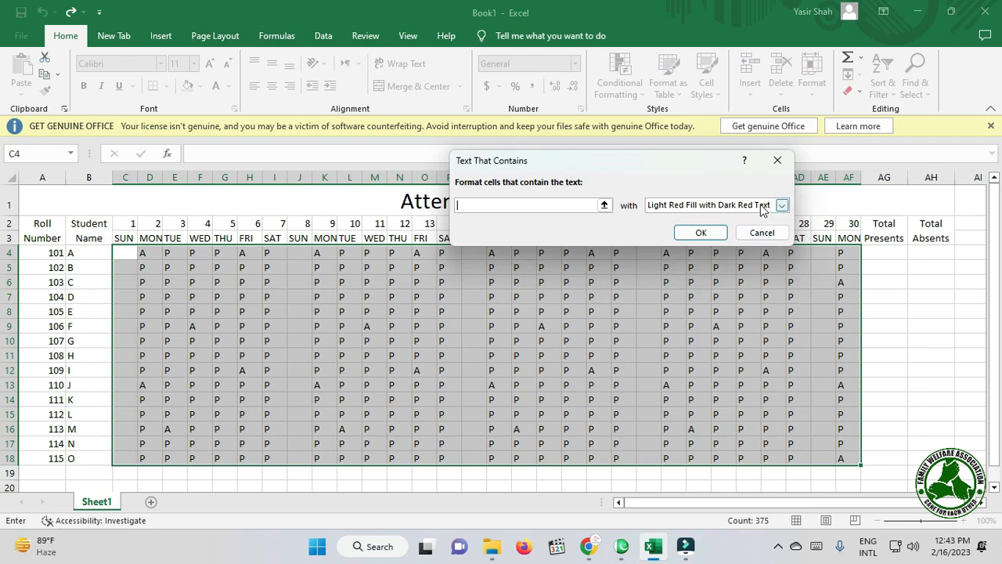
click(504, 207)
text(a)
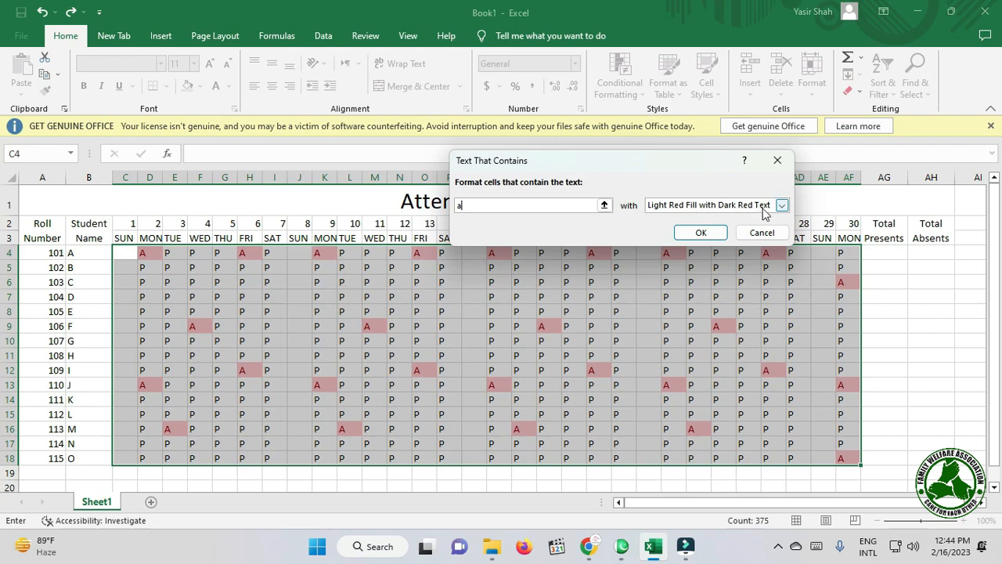
click(701, 232)
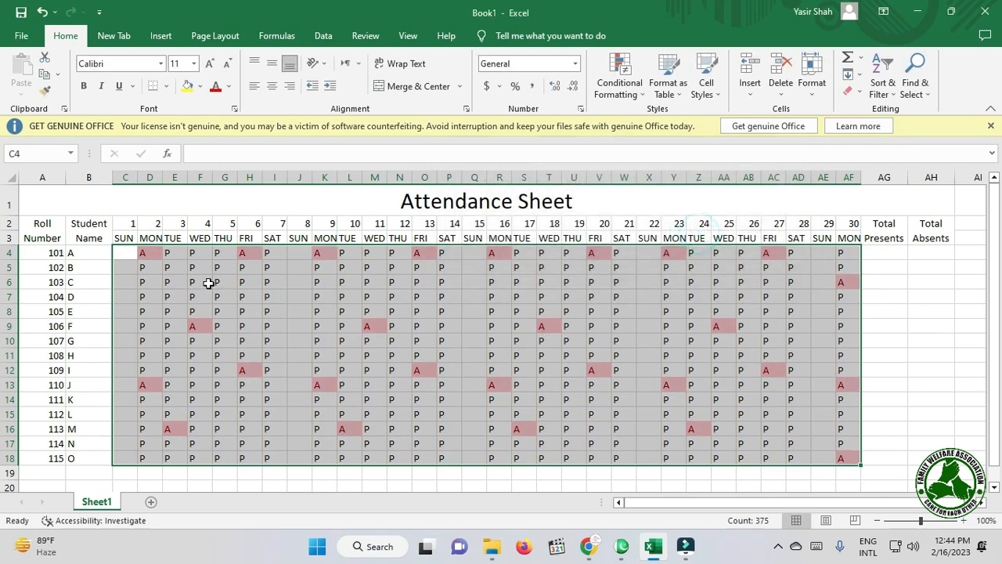
Step: Mark roll number 104 as absent on the 18th by entering A in cell T7
click(540, 298)
text(A)
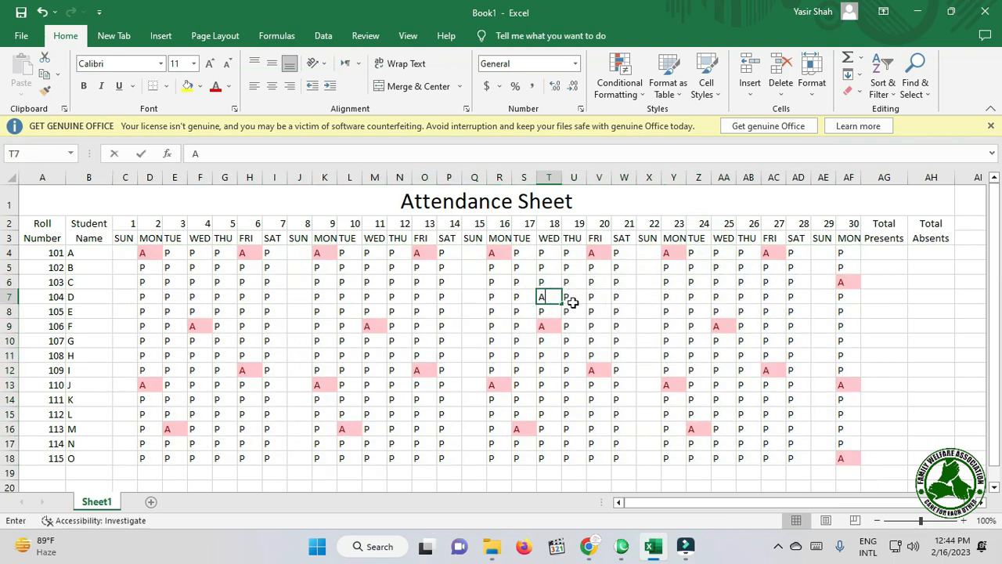
key(Left)
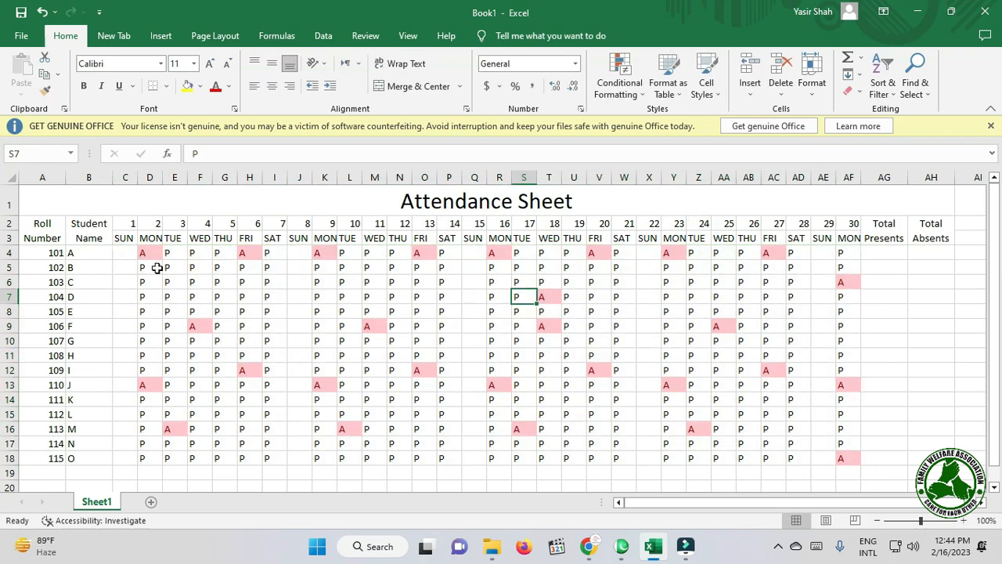
Step: Add a Text That Contains conditional formatting rule to C4:AF18 for the text p, with Green Fill with Dark Green Text
drag(124, 252, 860, 462)
click(627, 94)
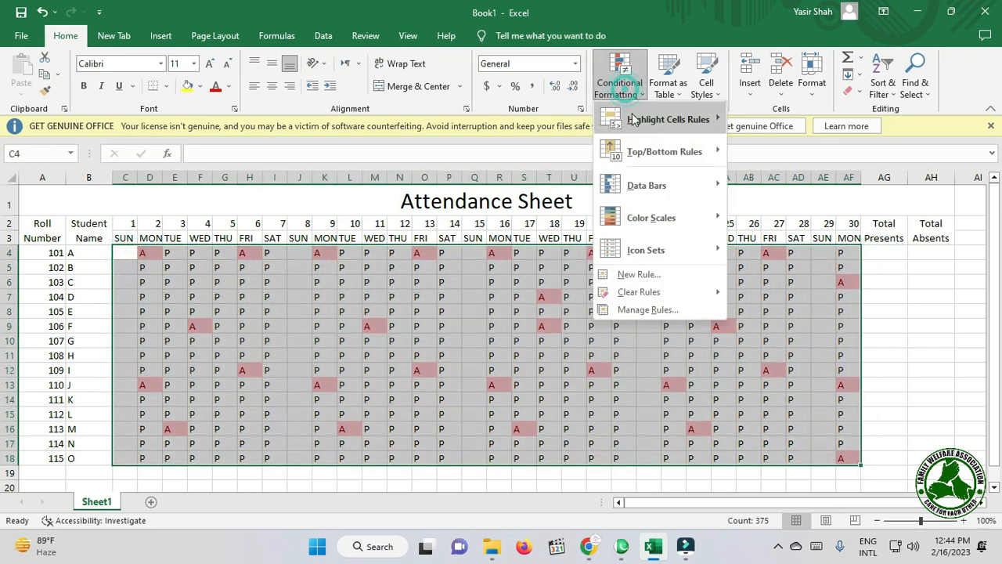
mouse_move(641, 119)
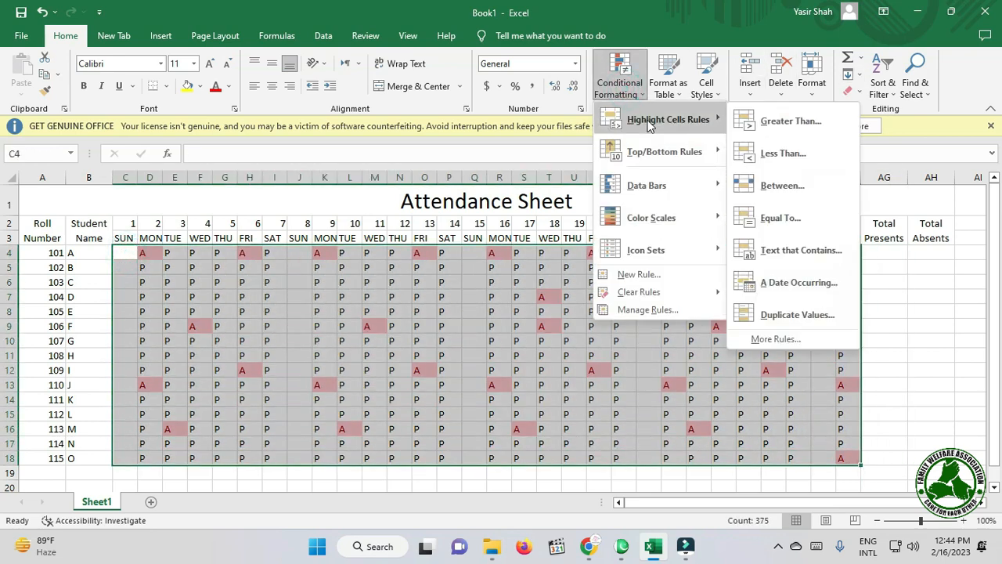
click(809, 249)
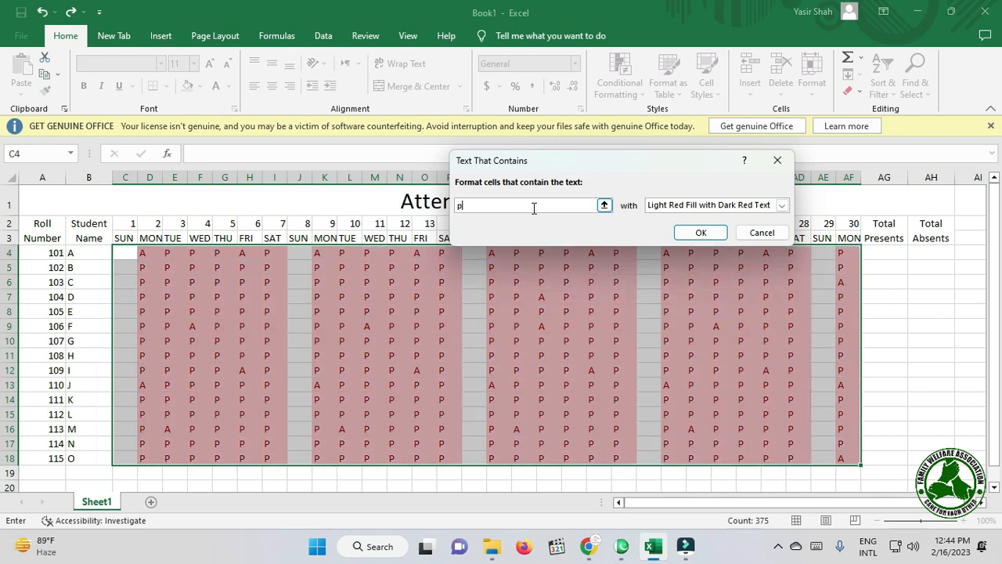
click(758, 208)
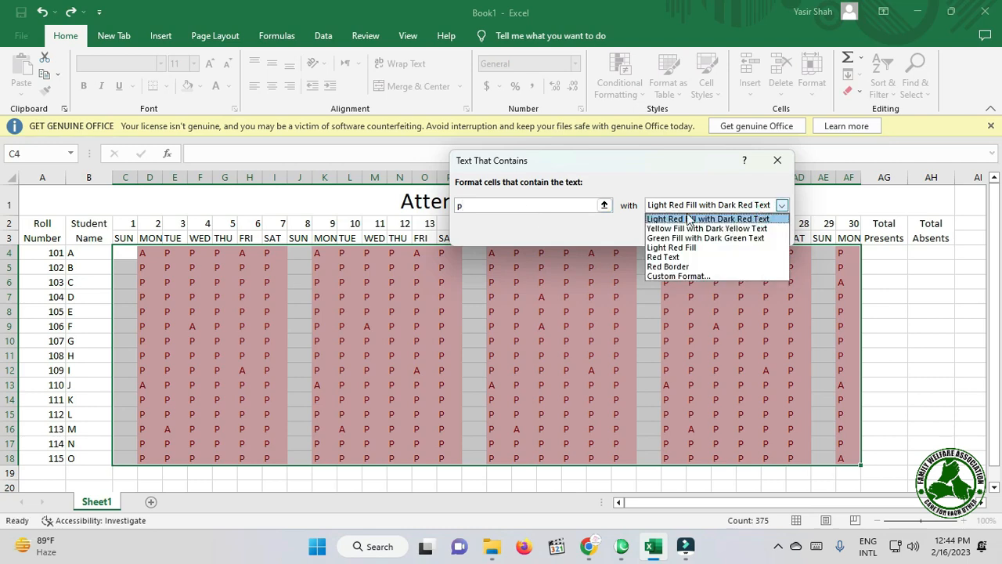
click(713, 238)
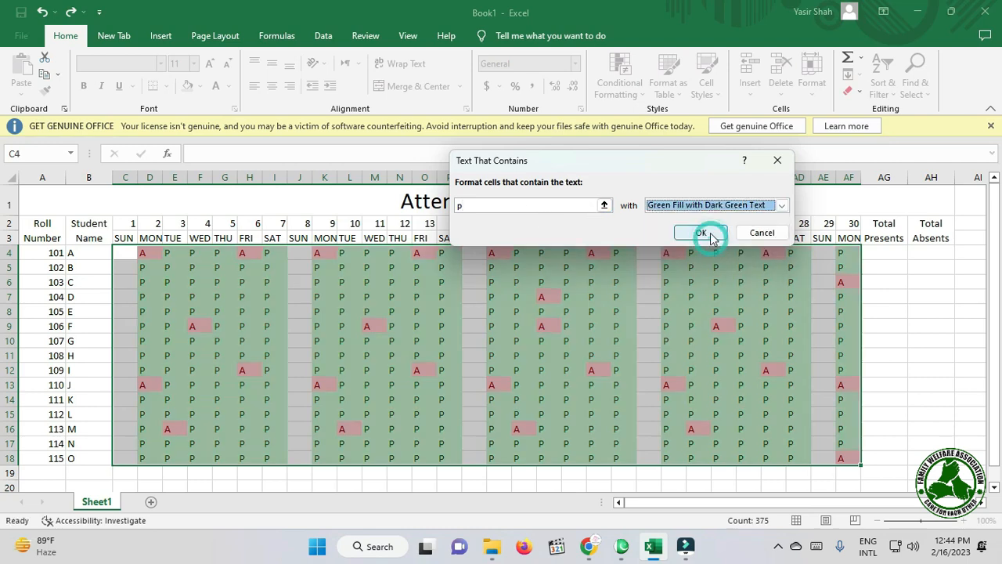
click(708, 232)
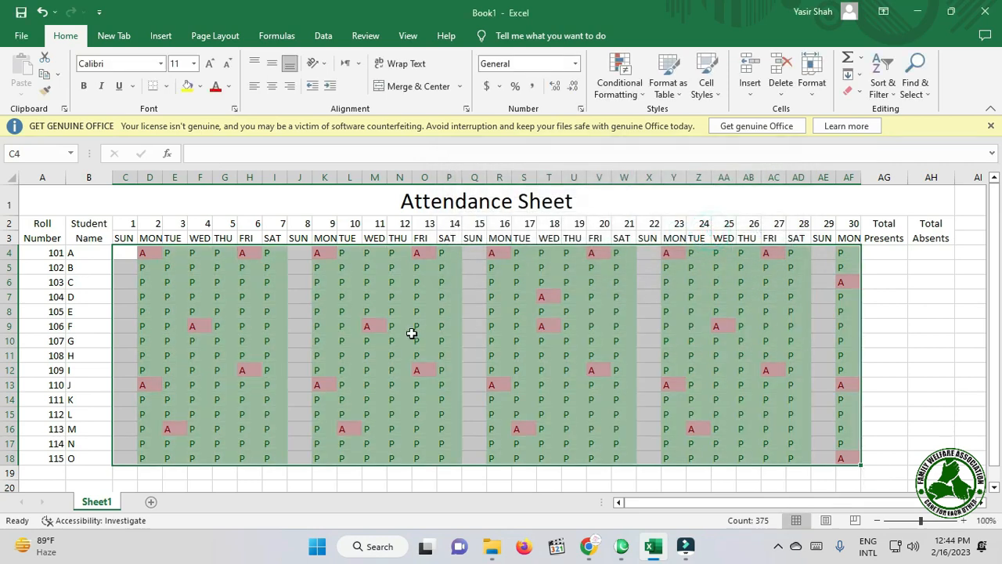
Step: Change the mark of roll number 101 on the 20th, cell V4, to P
click(600, 282)
click(599, 252)
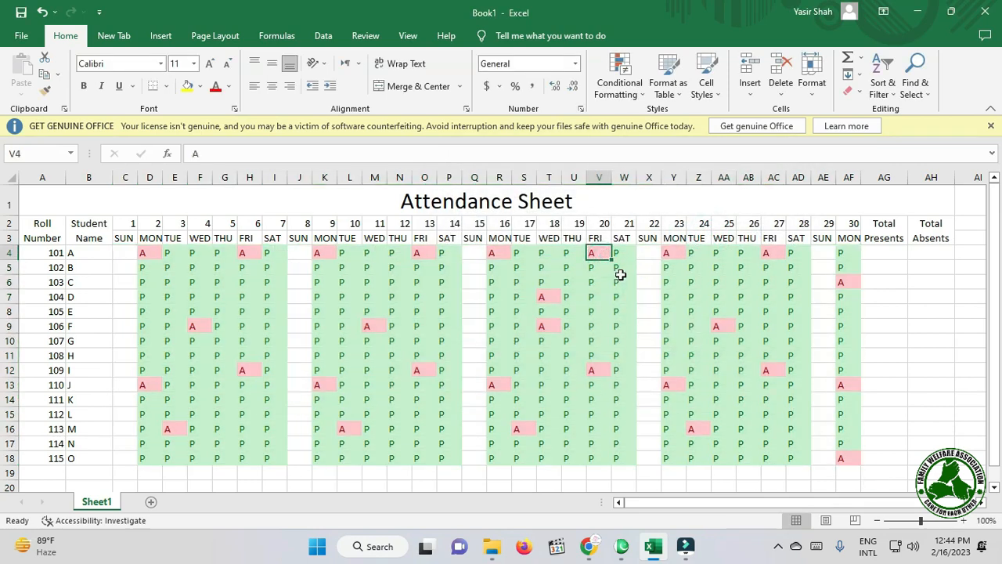
text(P)
key(ctrl+Return)
Step: Start a Text That Contains rule on C4:AF18 for the text a, using a custom format with a solid red fill
drag(127, 254, 851, 458)
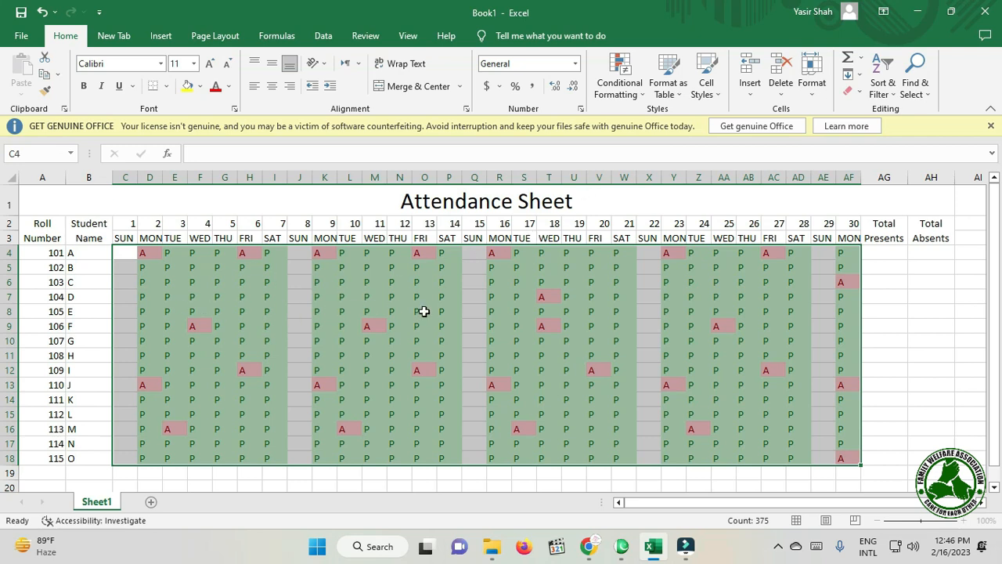
click(619, 82)
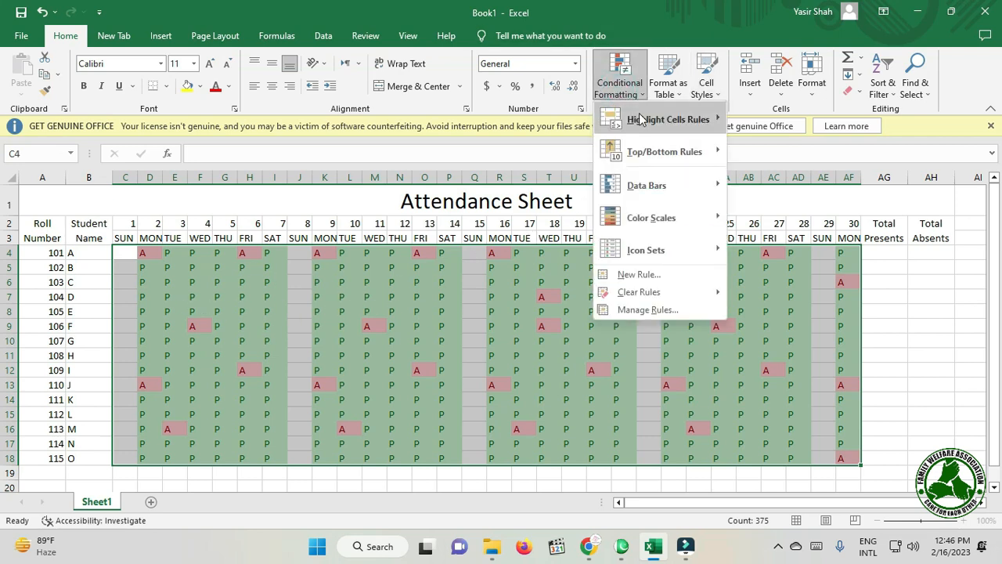
mouse_move(640, 118)
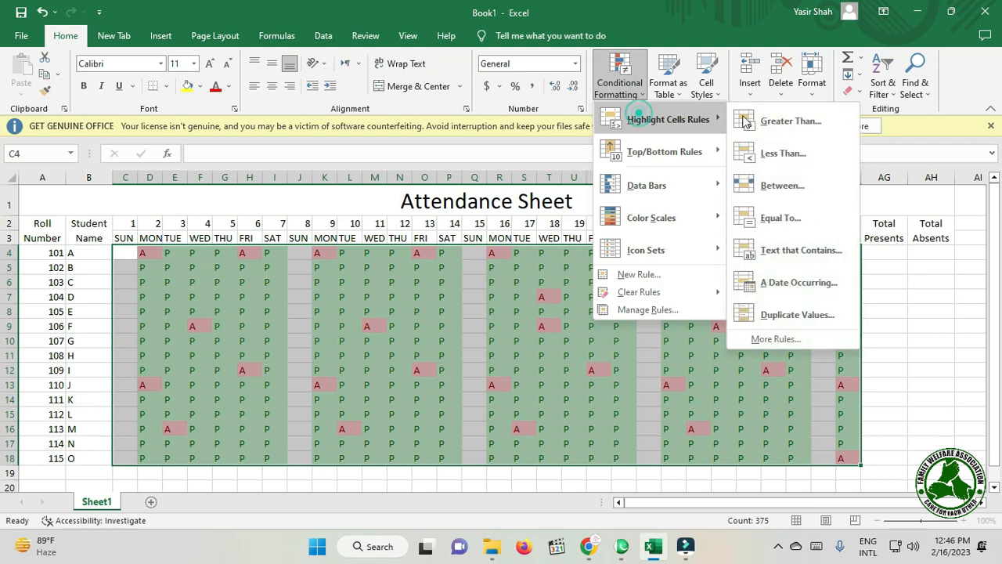
click(815, 251)
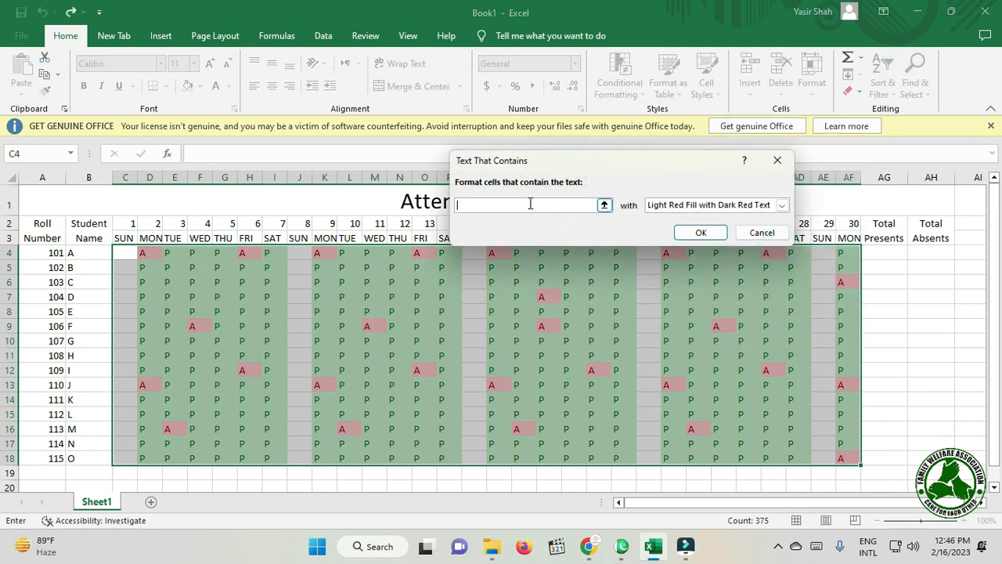
text(a)
click(699, 204)
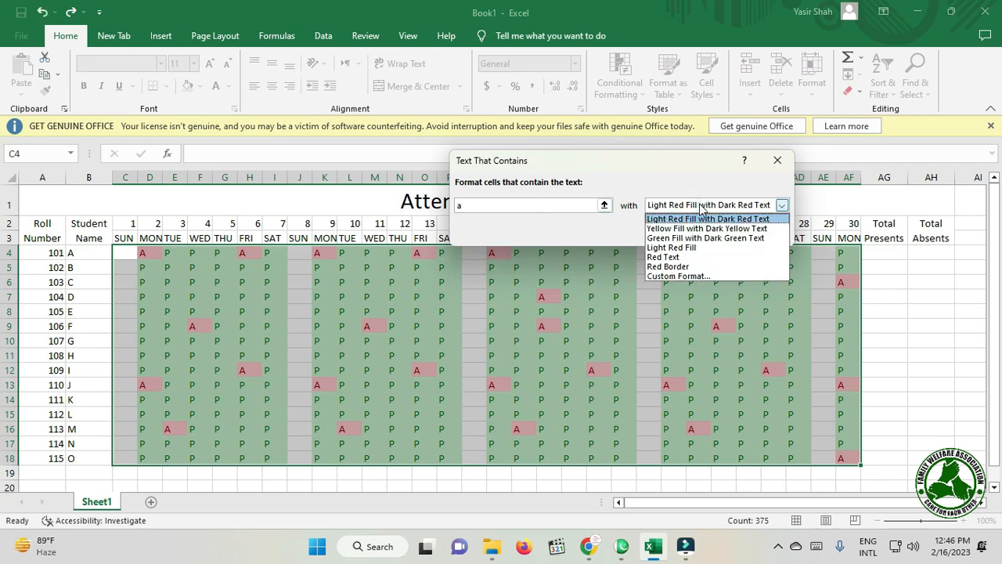
click(680, 277)
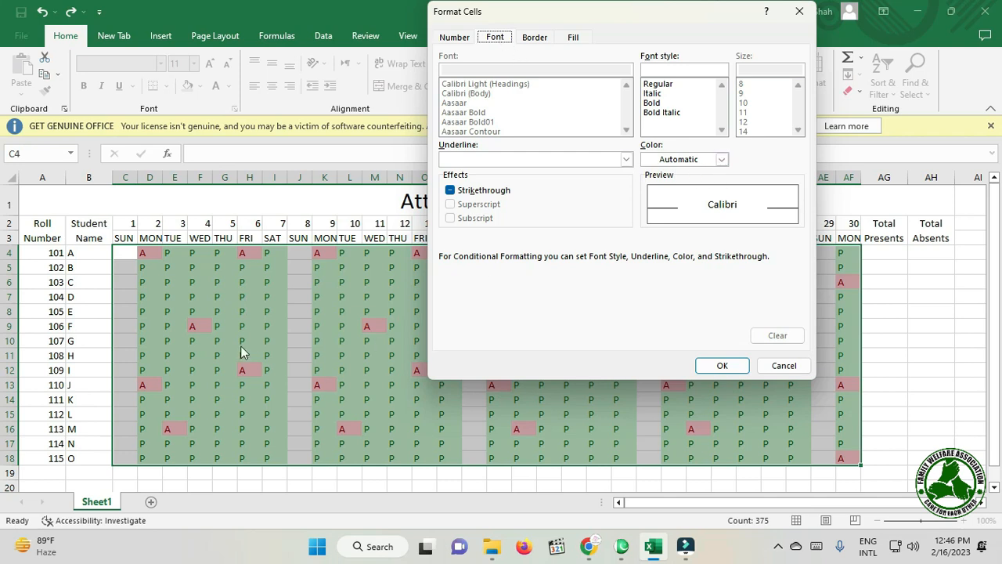
click(574, 38)
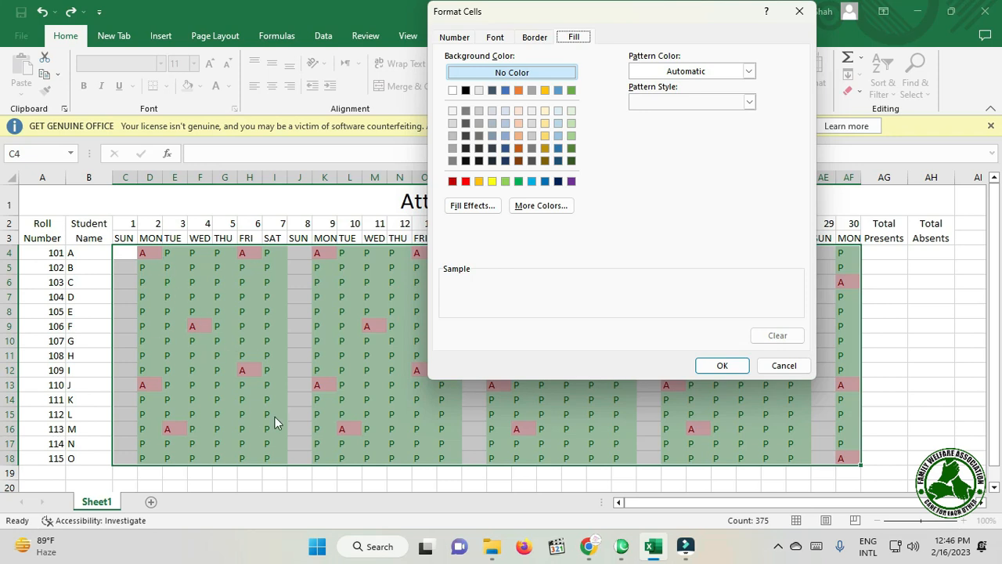
click(466, 181)
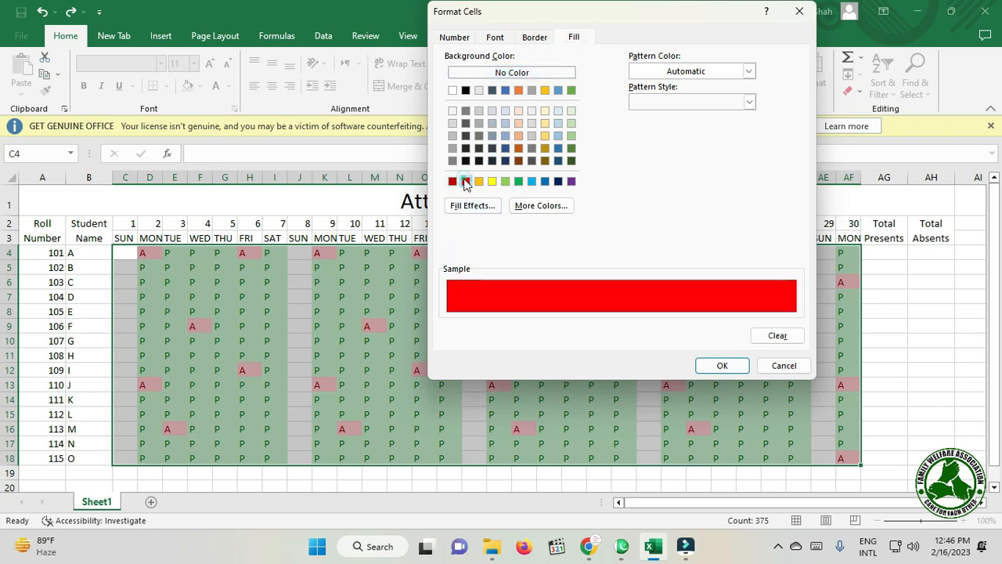
Step: Set the custom format's font color to white and apply the rule for the absent marks
click(495, 37)
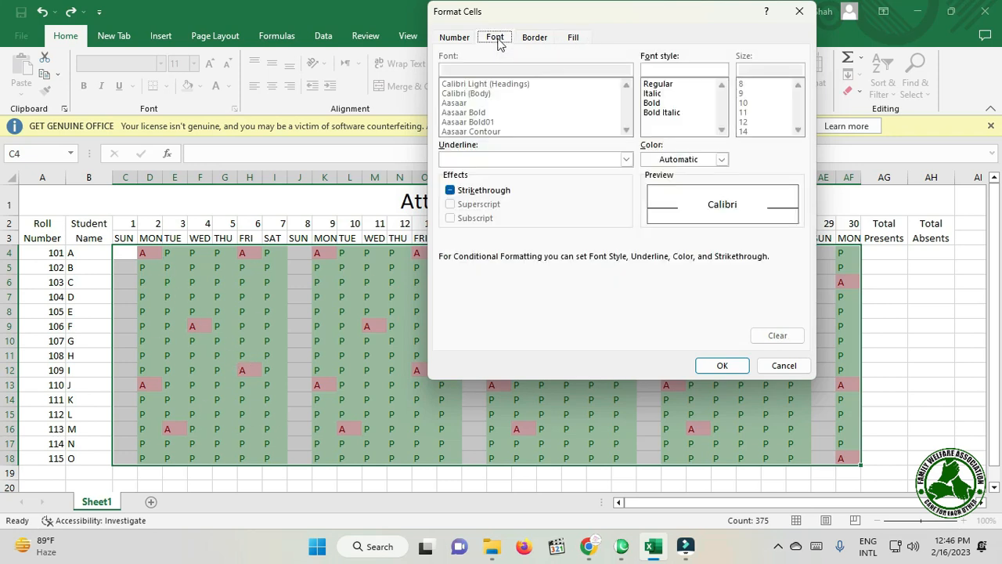
click(722, 160)
click(649, 209)
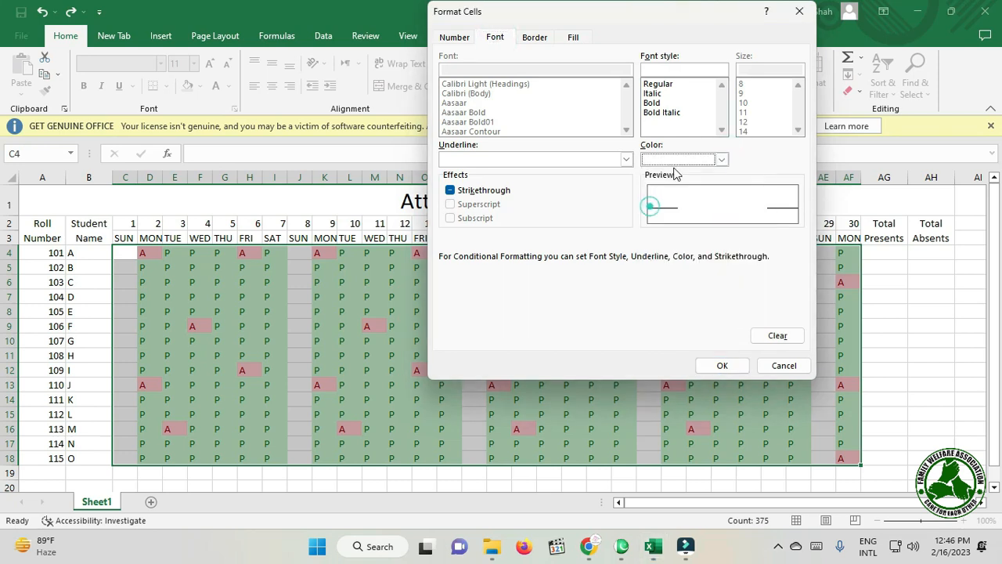
click(717, 365)
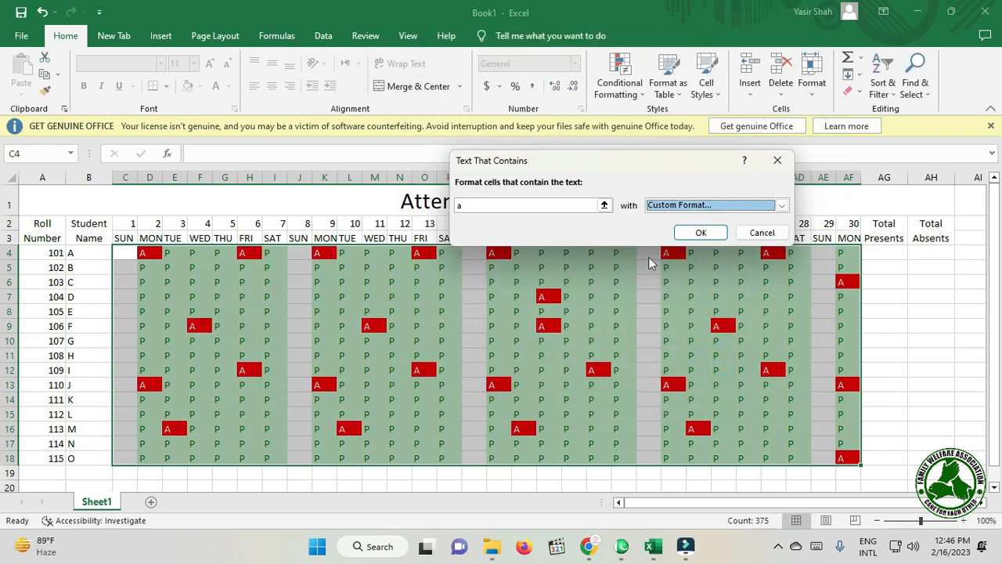
click(701, 232)
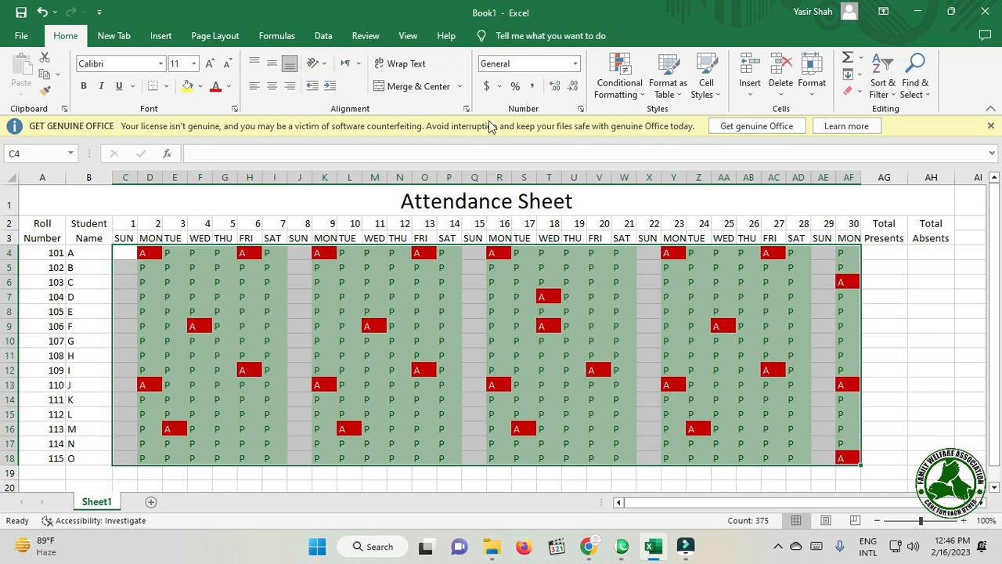
Step: Start a Text That Contains rule on C4:AF18 for the text p, using a custom format with yellow font color
click(619, 83)
click(672, 122)
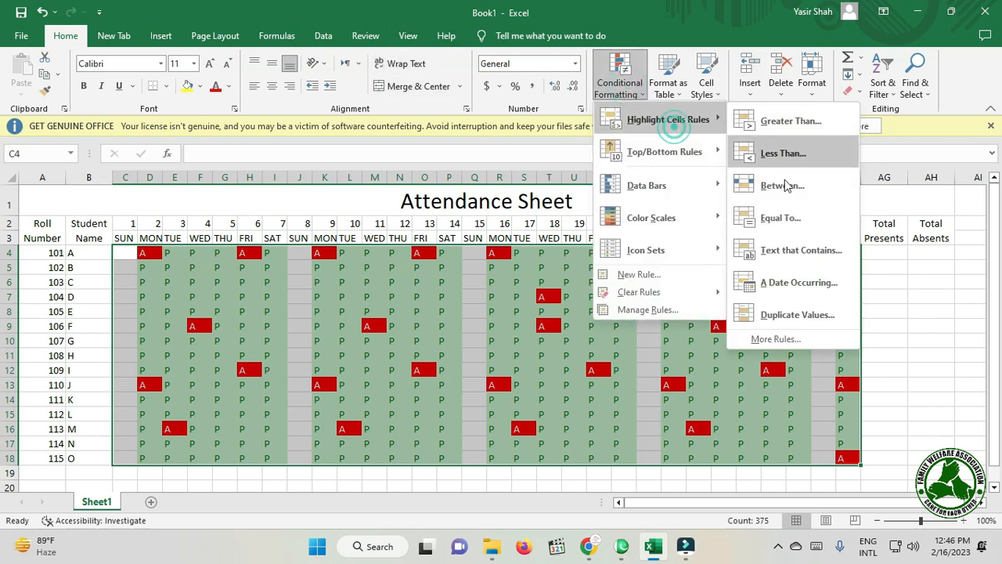
click(795, 250)
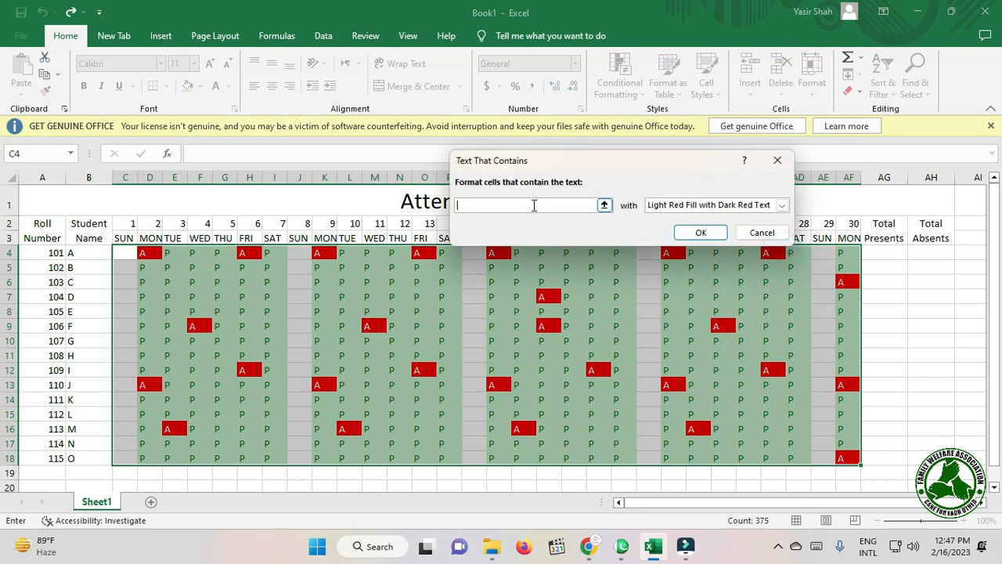
text(p)
click(781, 205)
click(684, 276)
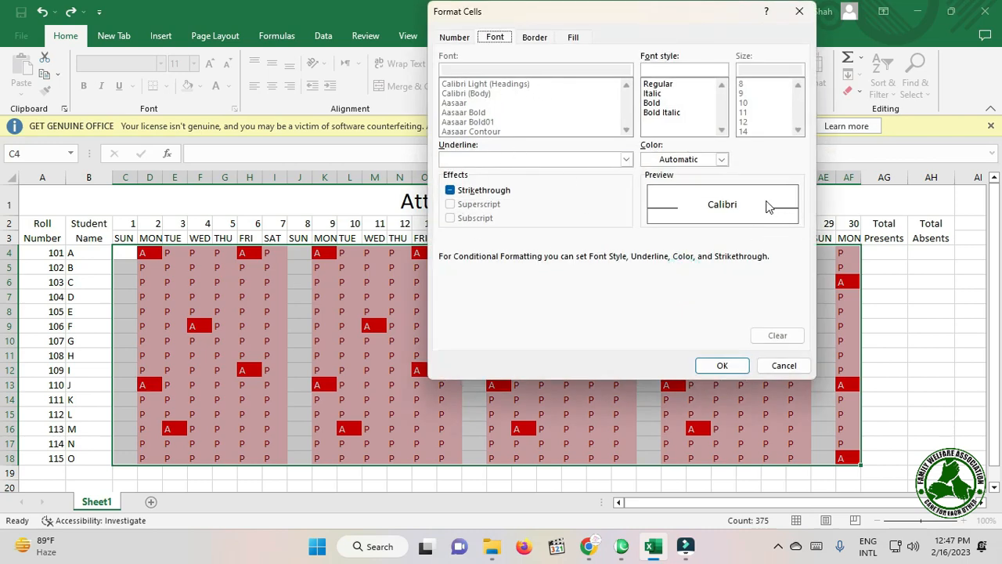
click(703, 159)
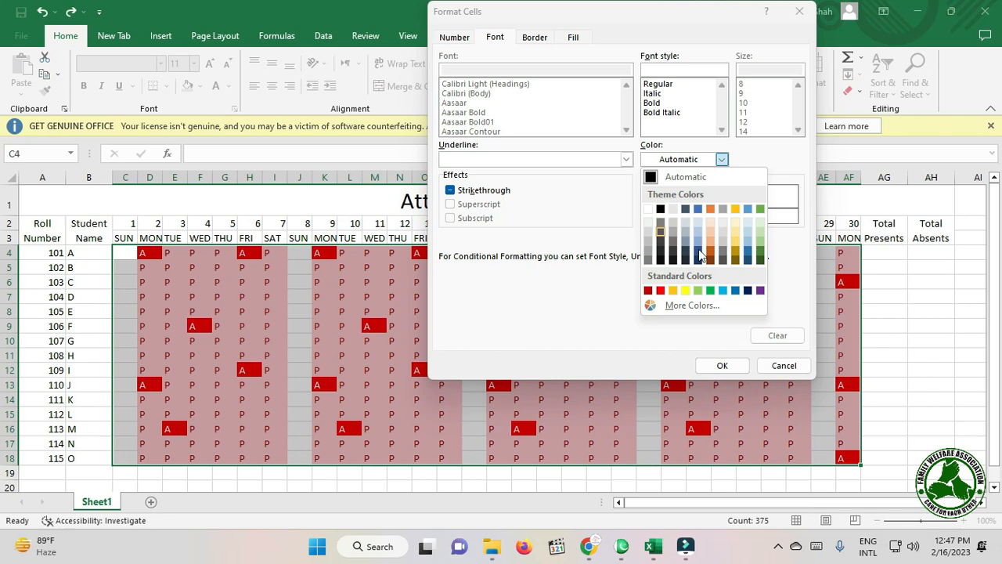
click(688, 290)
Step: Give the custom format a dark green fill from the extended color palette and apply the rule for the present marks
click(573, 37)
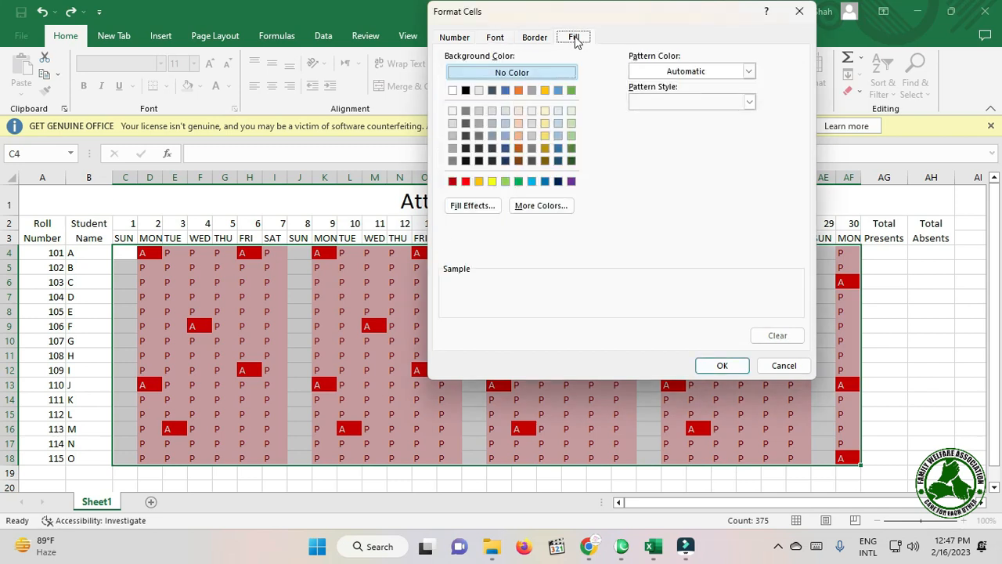
click(543, 206)
click(533, 168)
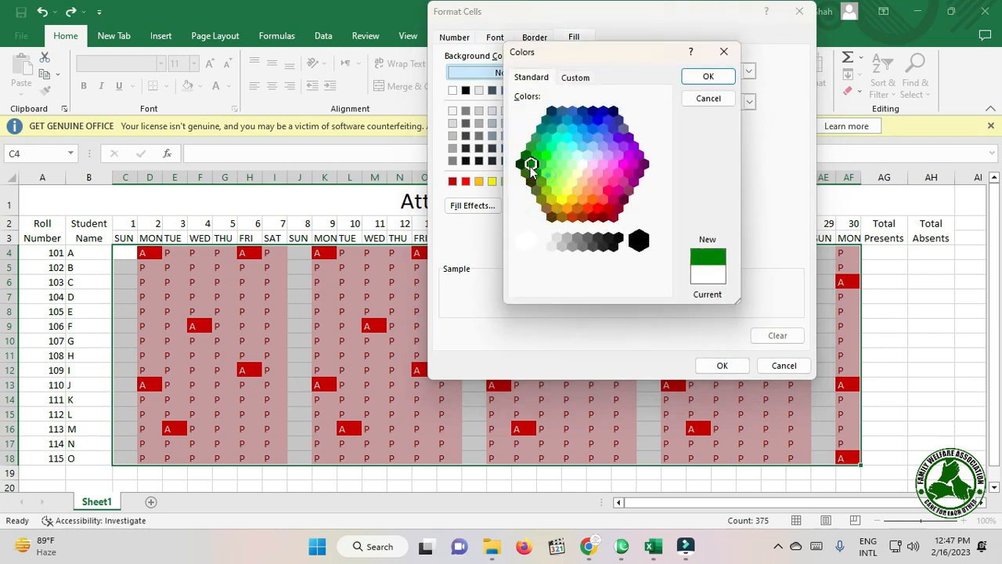
click(525, 155)
click(708, 77)
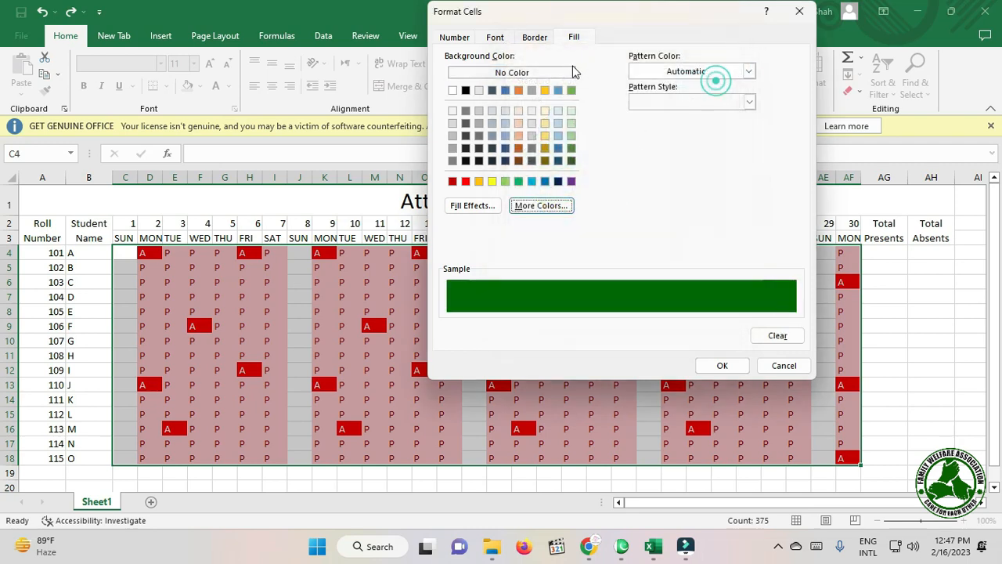
click(722, 365)
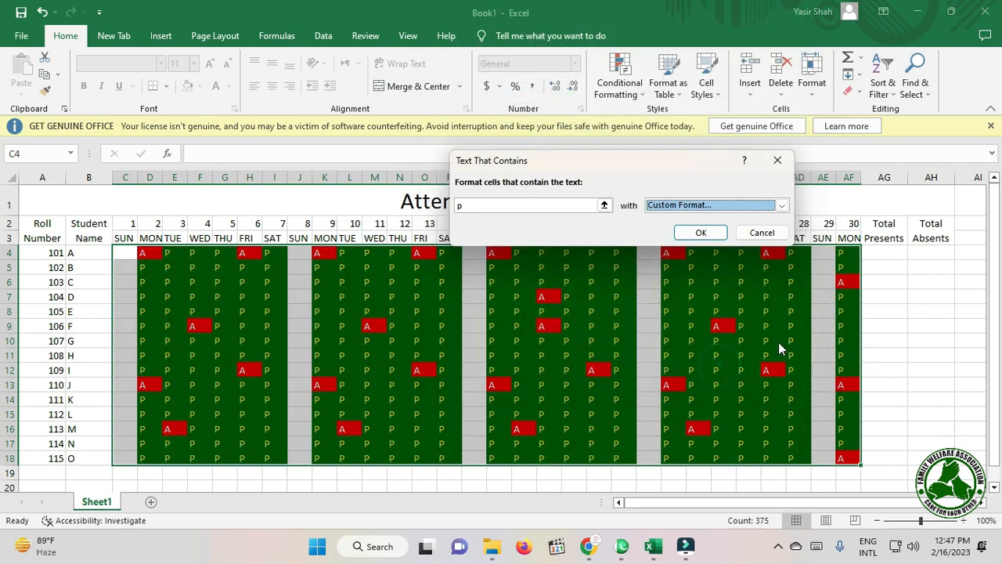
click(700, 232)
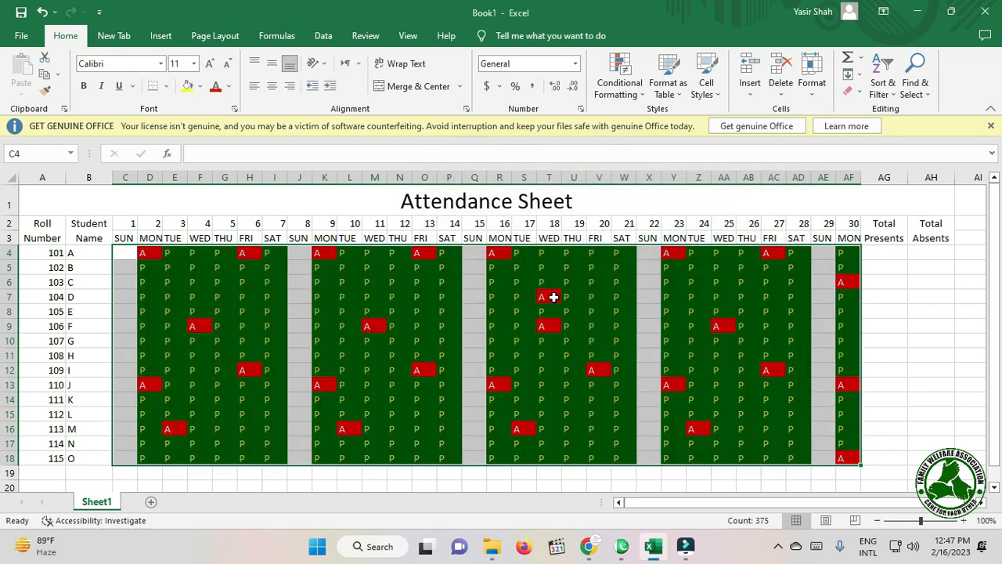
Step: Apply All Borders to the whole attendance table, A1:AH18
scroll(550, 294, down, 1)
scroll(647, 303, up, 1)
drag(54, 201, 666, 460)
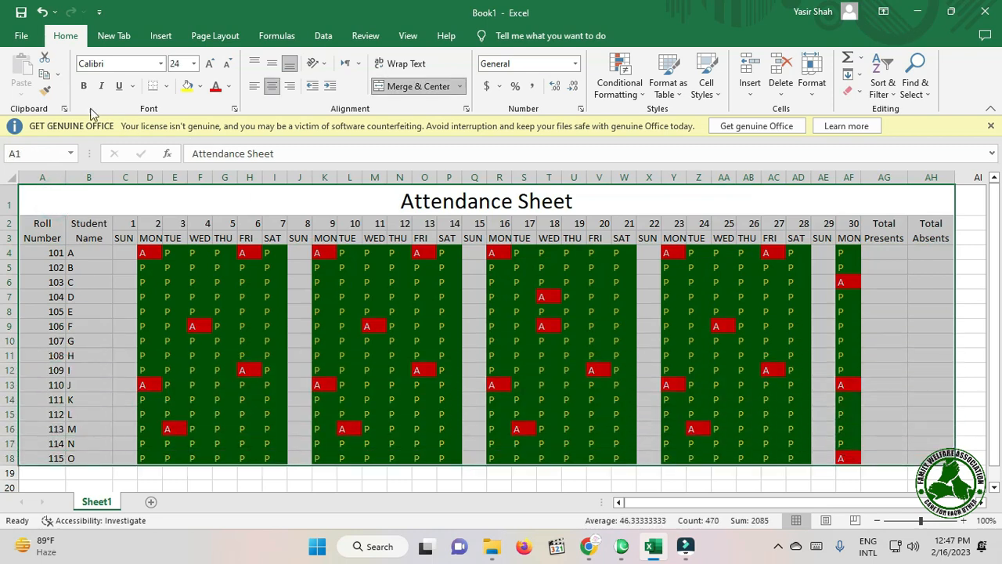
click(166, 86)
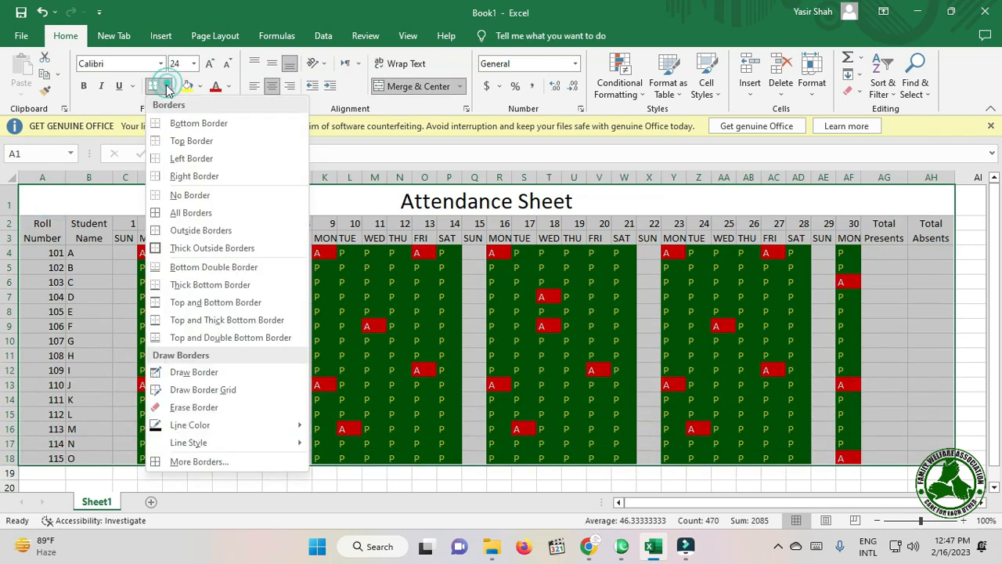
click(192, 213)
click(599, 355)
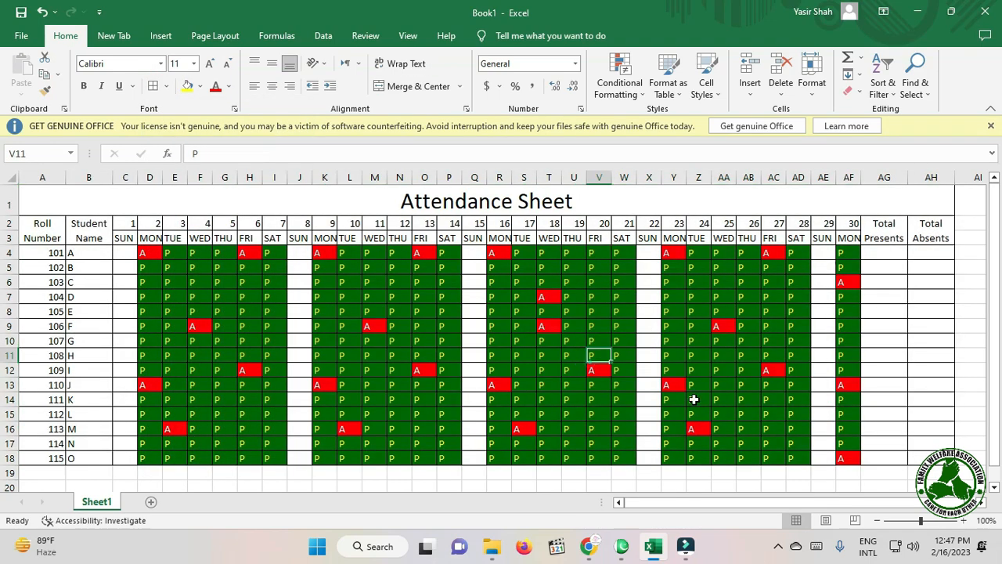
Step: Enter =COUNTIF(C4:AF4,"P") in AG4 to count the first student's total presents
scroll(705, 398, down, 1)
scroll(861, 376, up, 1)
click(887, 252)
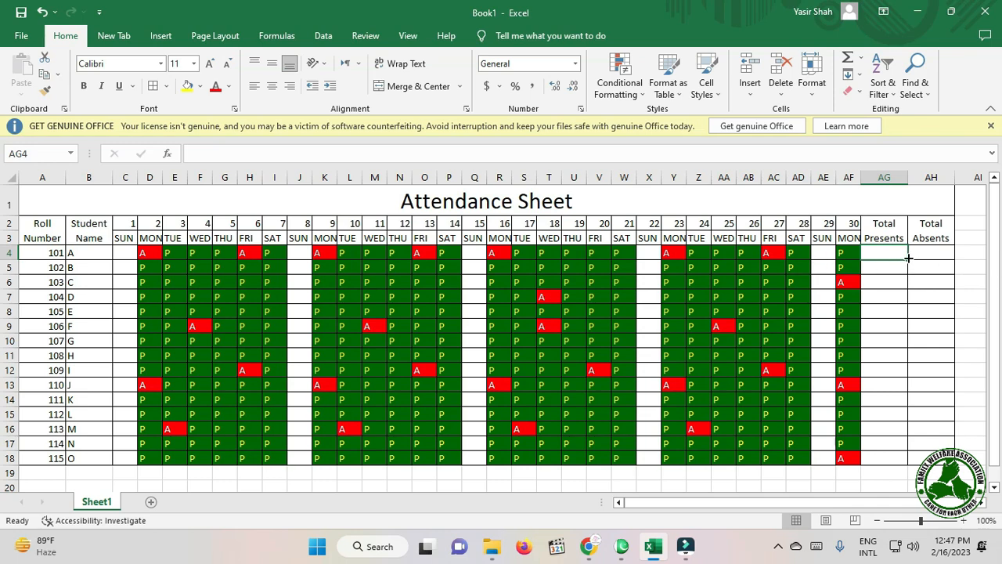
text(=)
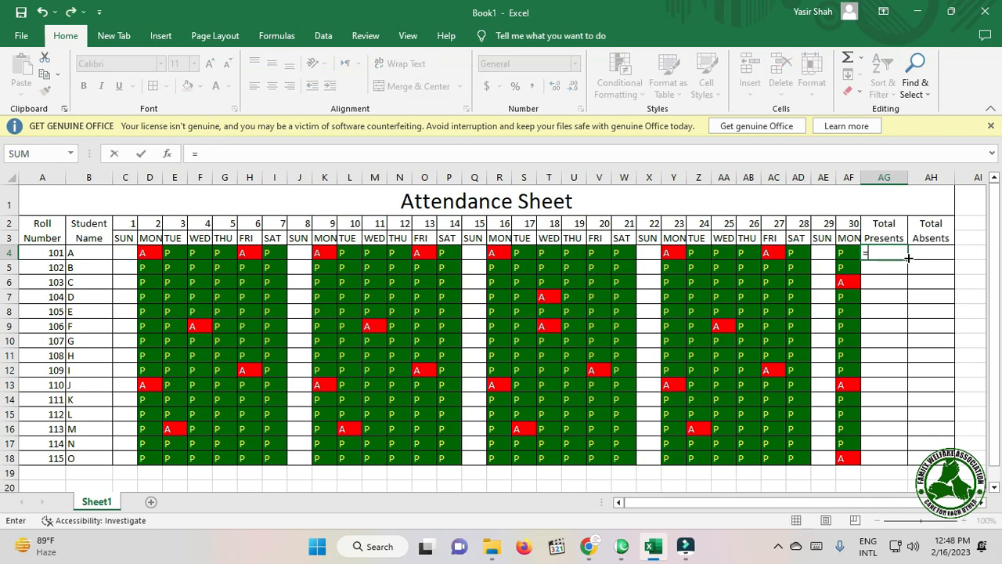
text(C)
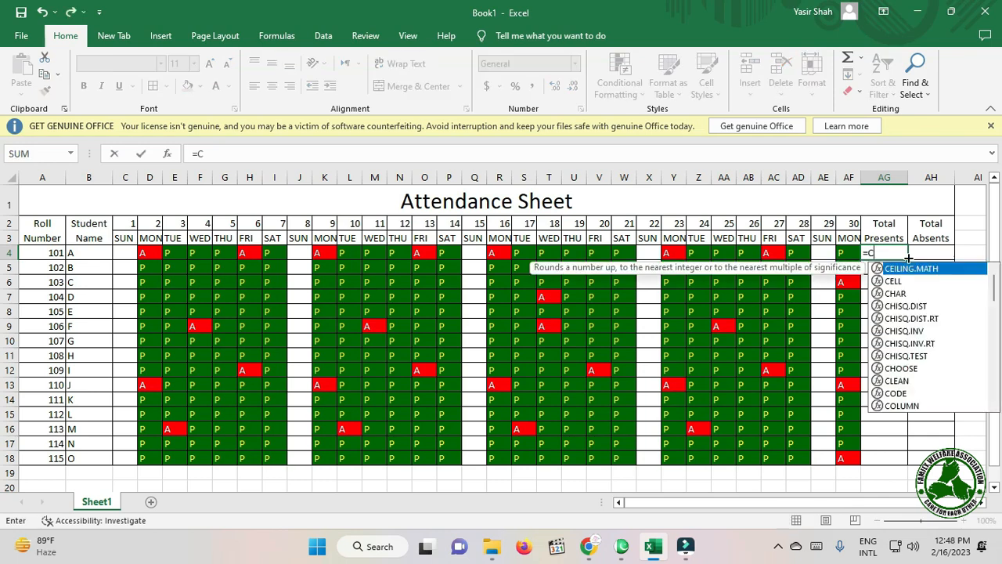
text(OUNTIF)
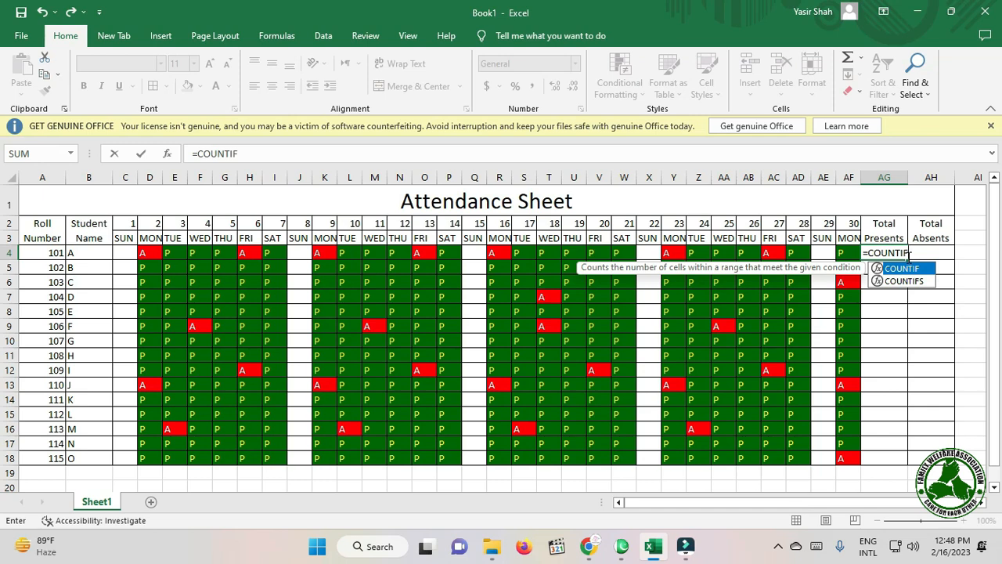
text(()
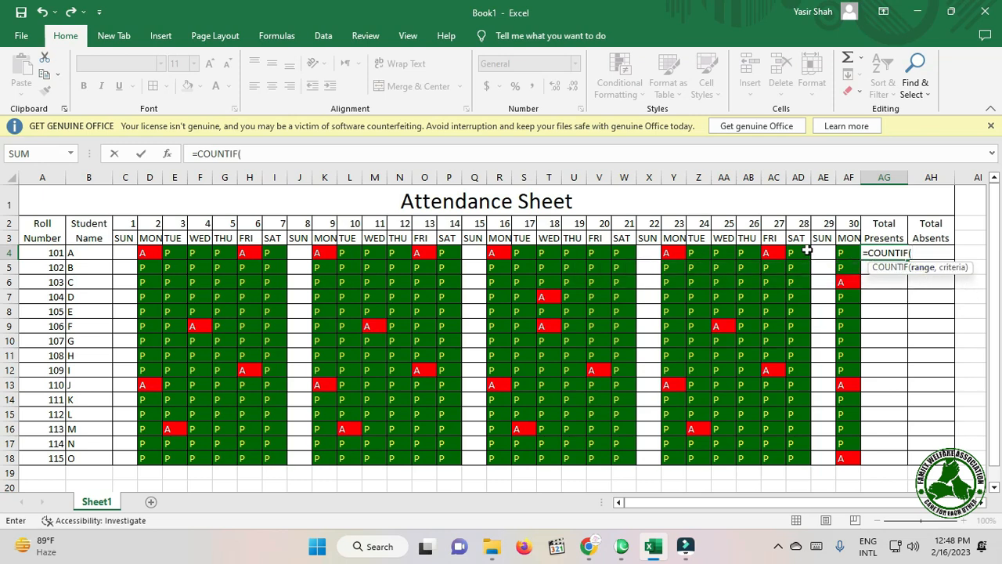
drag(851, 250, 119, 255)
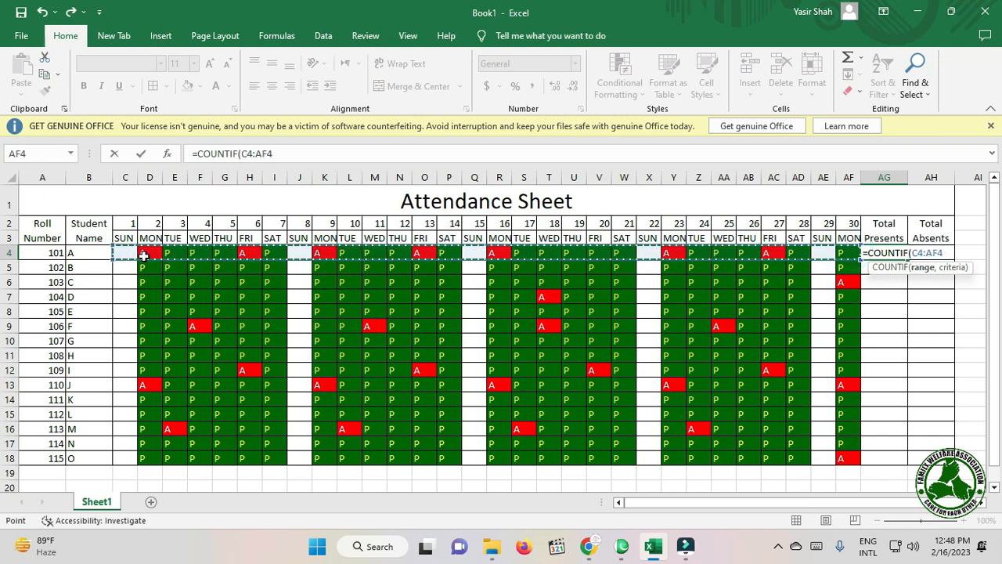
text(,)
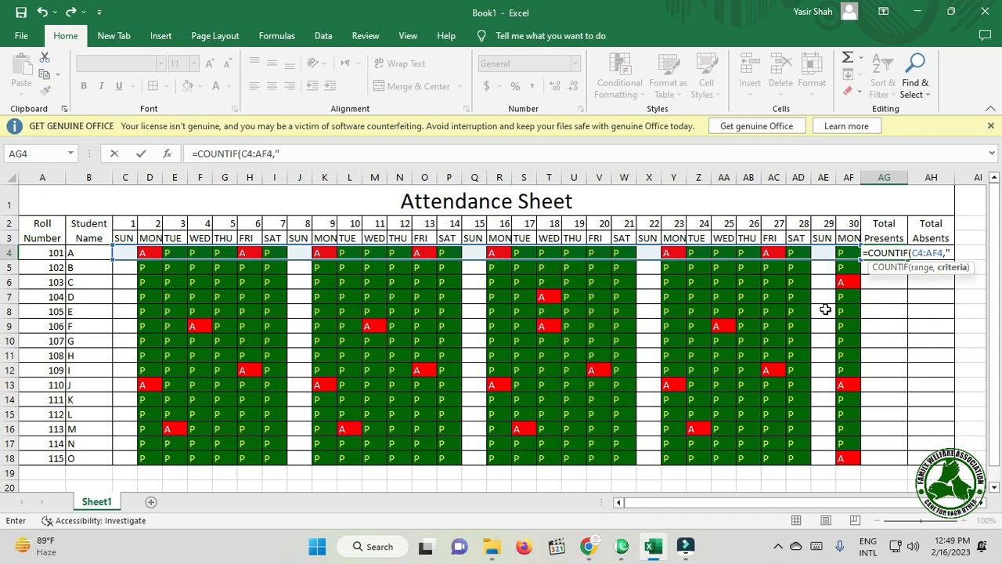
text(P"))
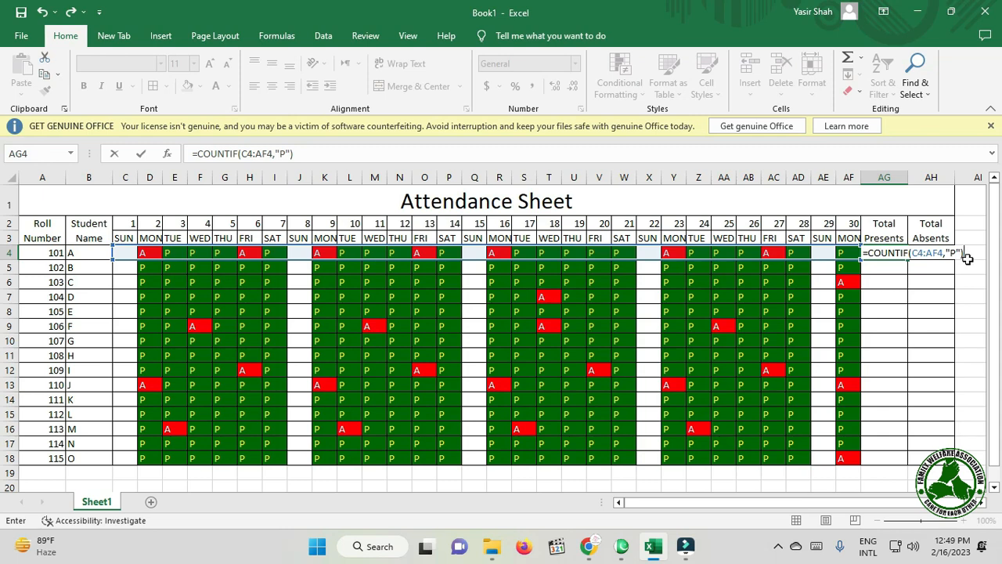
key(Return)
key(Up)
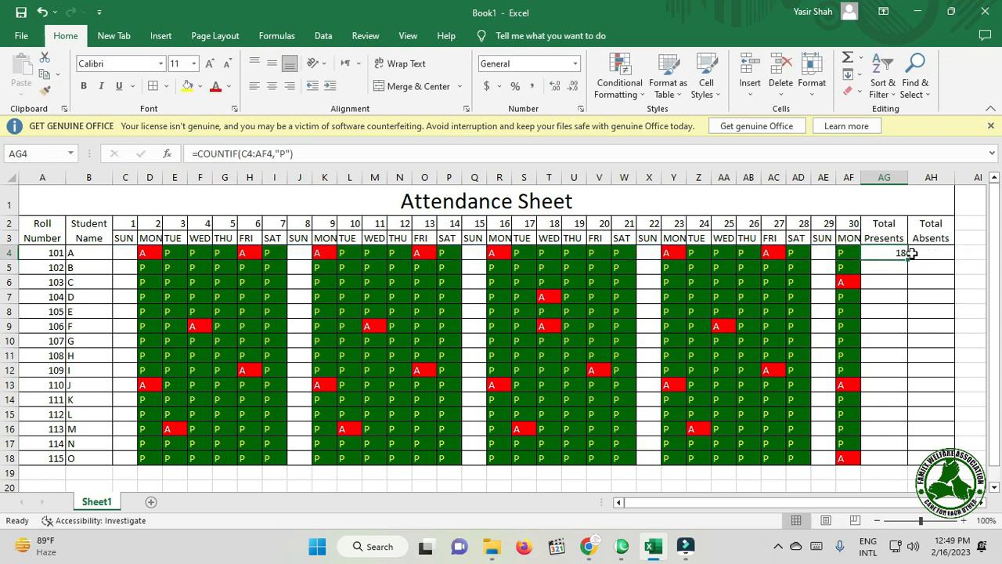
Step: Enter =COUNTIF(C4:AF4,"a") in AH4 to count the first student's total absents
click(933, 252)
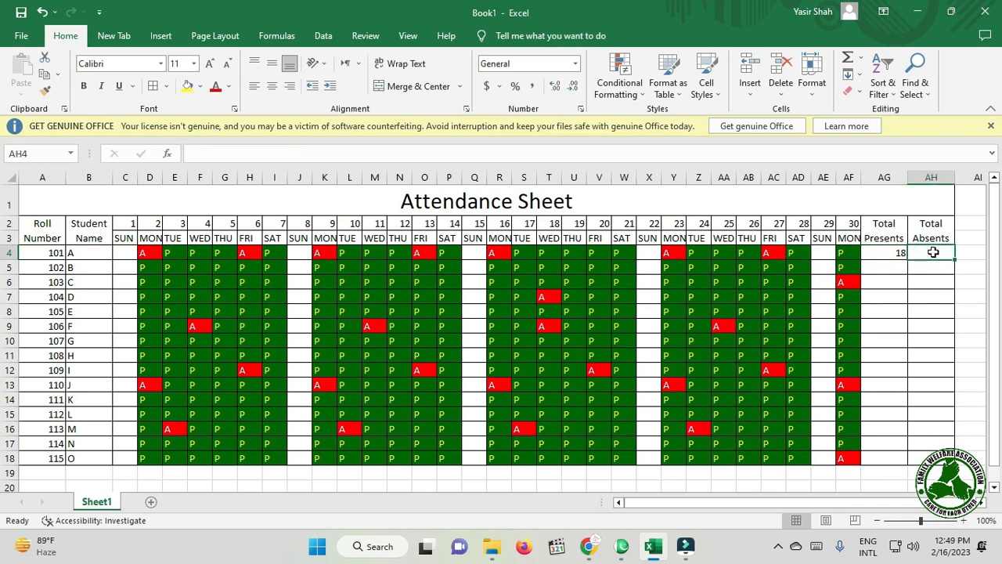
text(=)
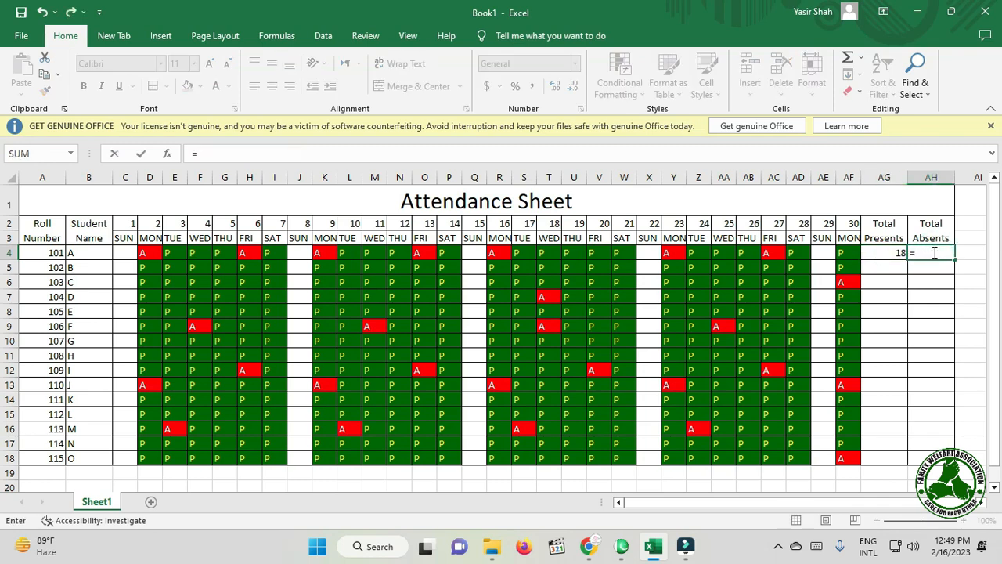
text(COU)
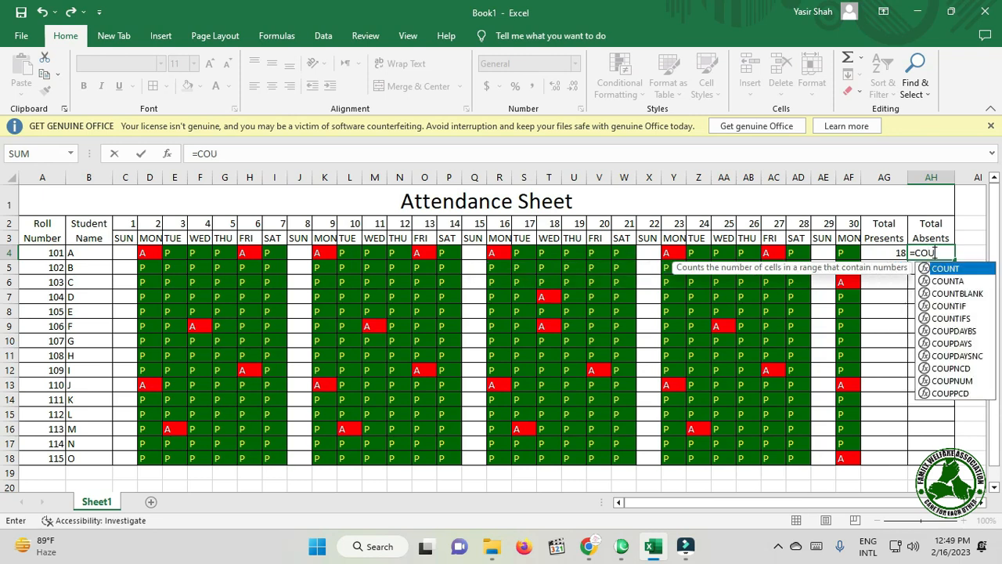
text(NTIF)
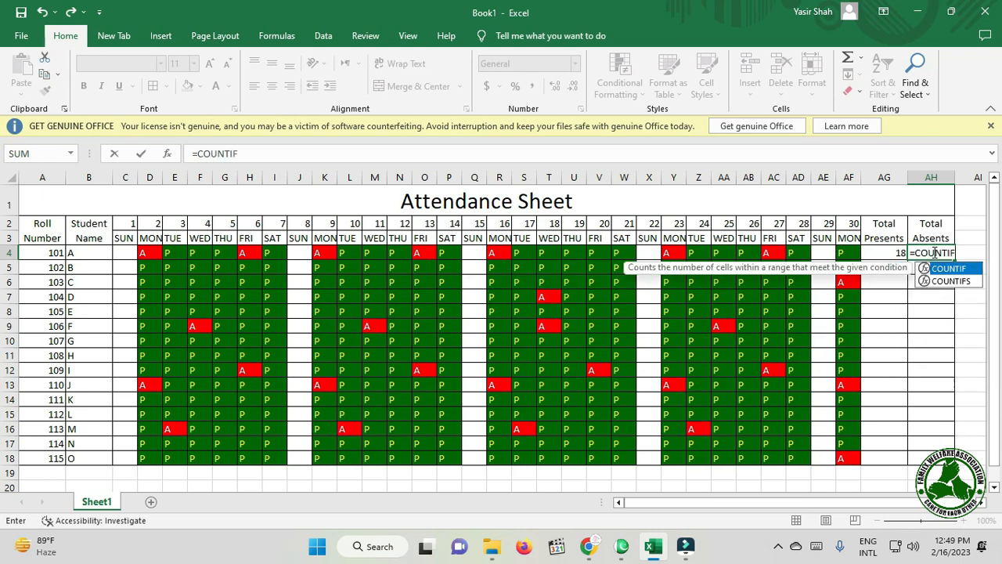
text(()
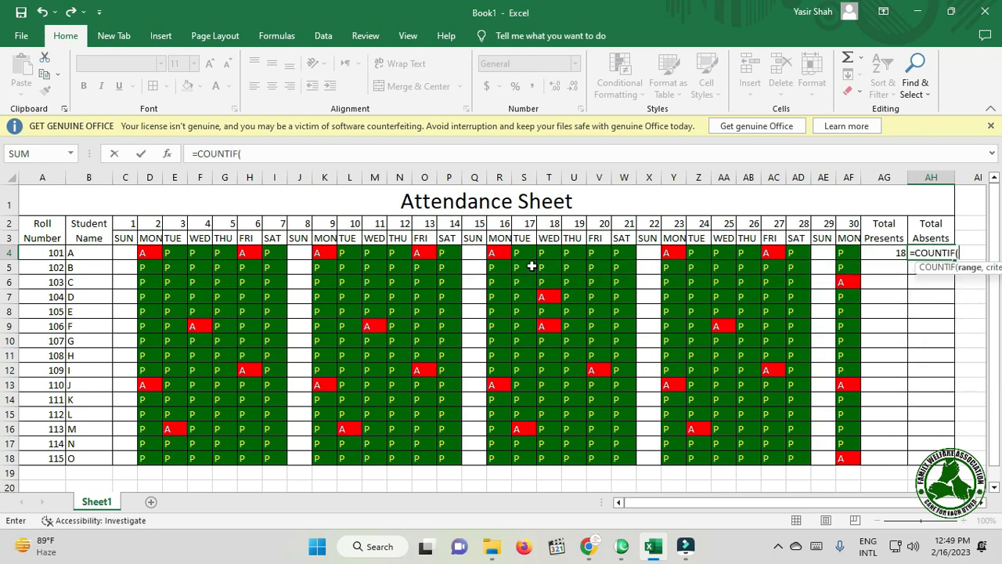
drag(126, 253, 849, 256)
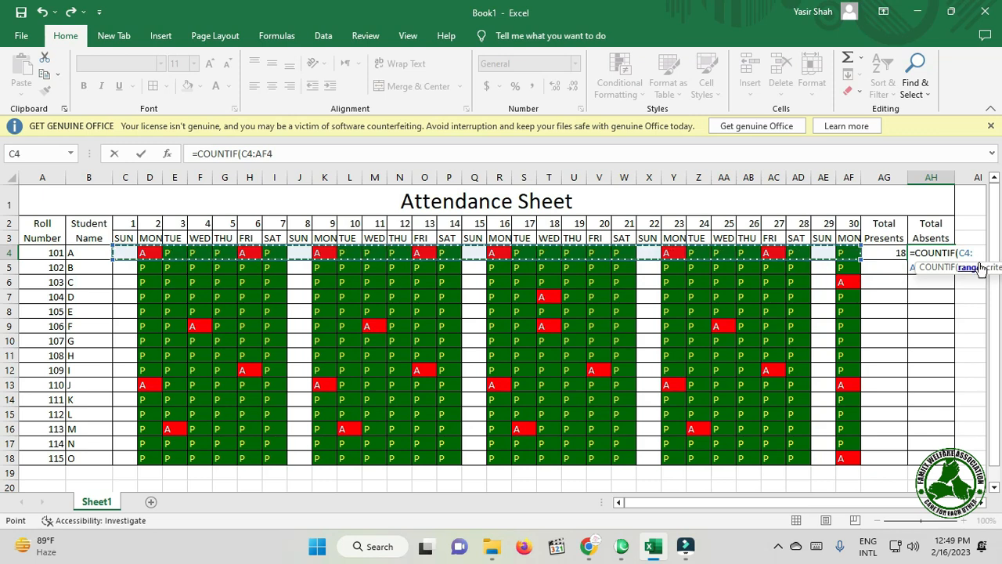
text(,)
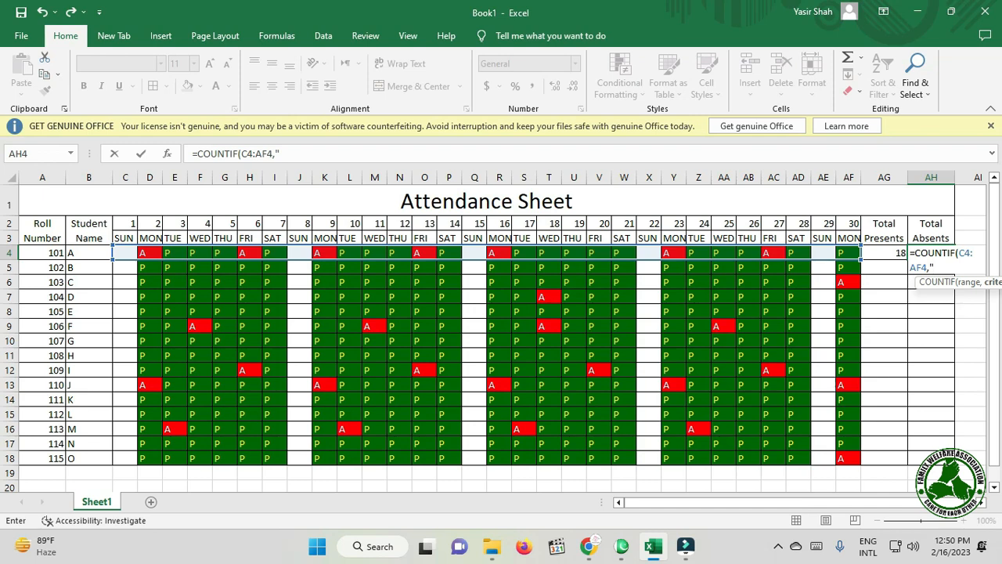
text(a"))
key(Return)
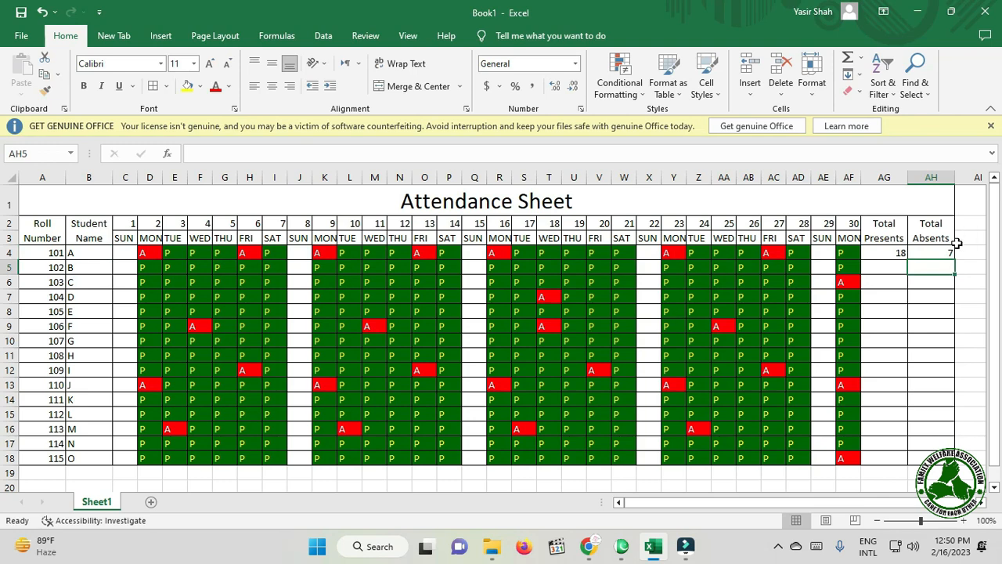
Step: Fill the total presents and total absents formulas from AG4:AH4 down to row 18 for all students
drag(747, 498, 757, 498)
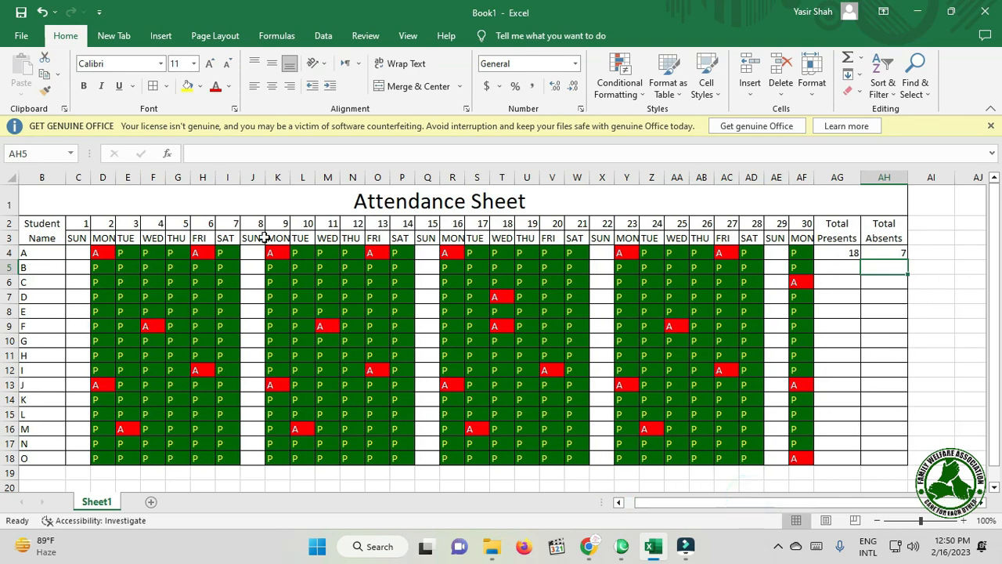
drag(839, 252, 907, 462)
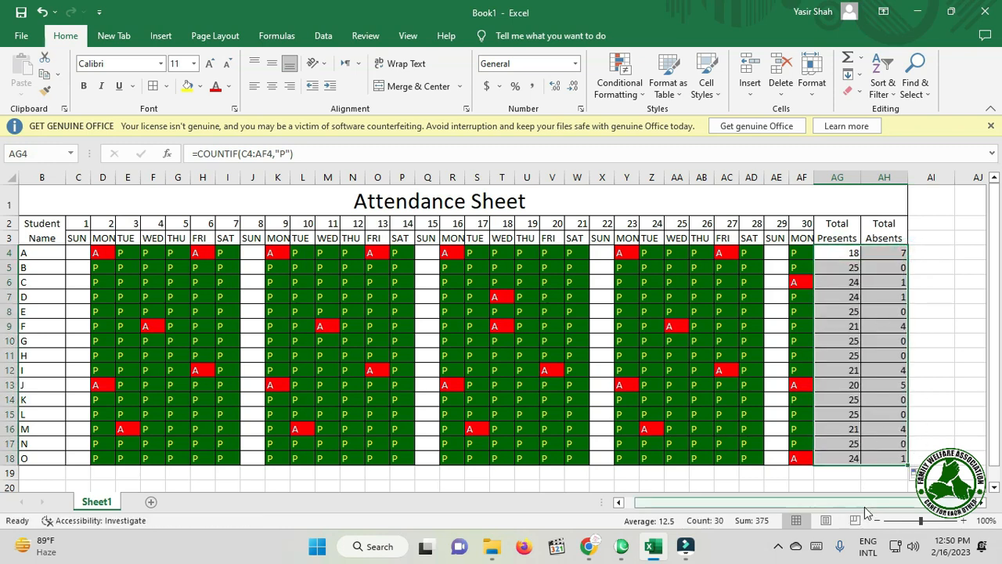
drag(868, 515, 841, 506)
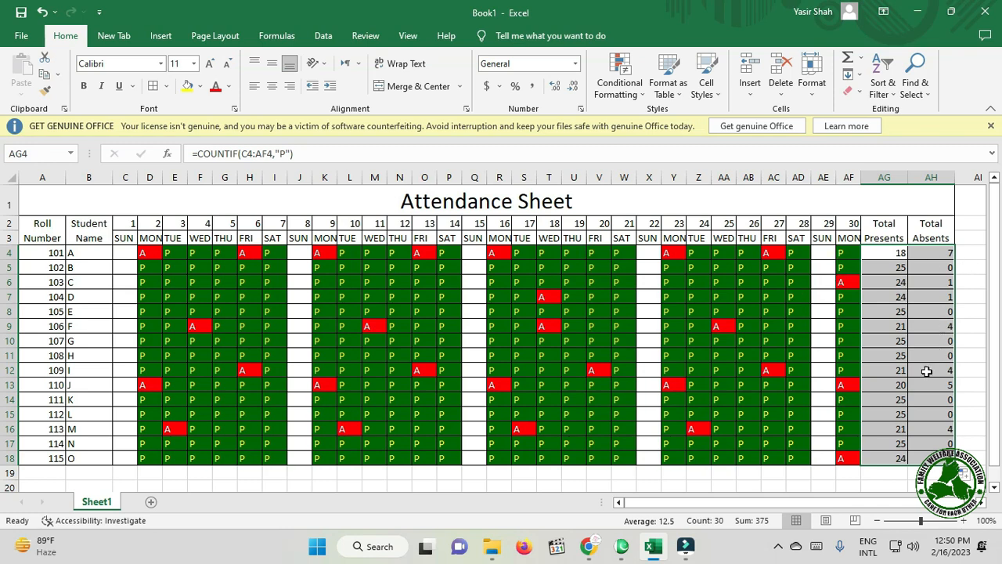
drag(929, 201, 879, 463)
Step: Switch to Chrome and examine the sample attendance sheet and its COUNTIF formulas on page 2 of All Sheets.pdf in a maximized window
key(alt+Tab)
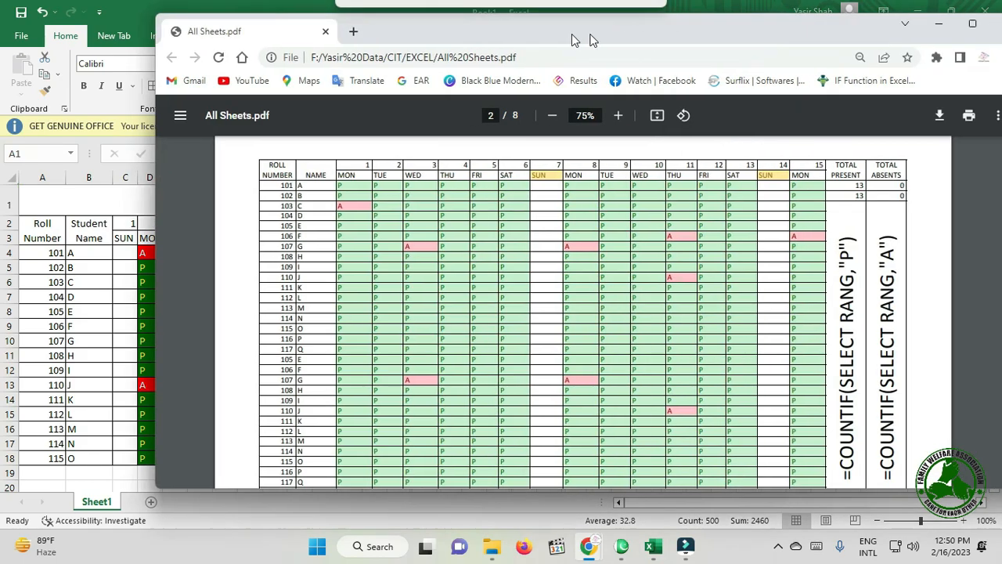
scroll(866, 195, down, 2)
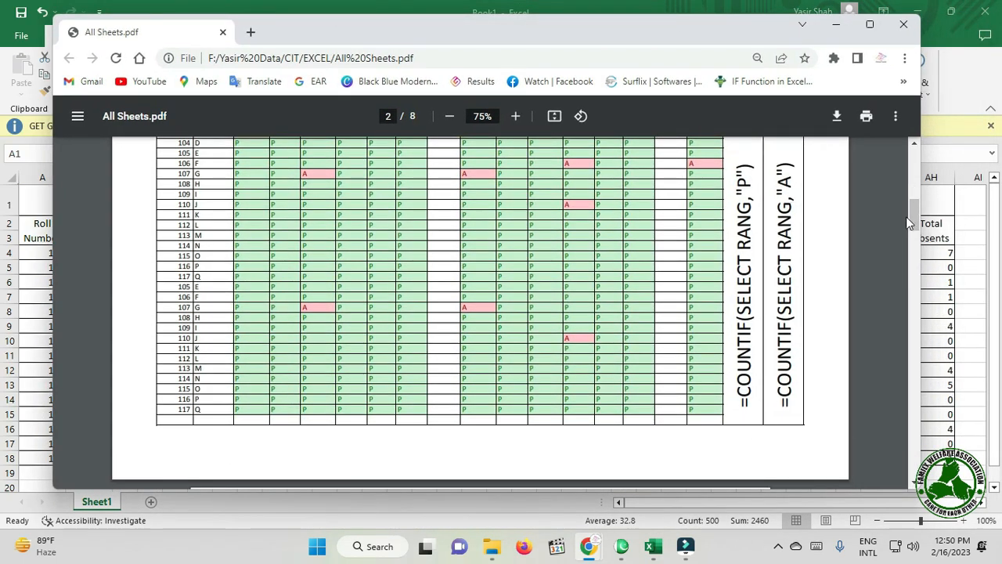
scroll(914, 217, up, 1)
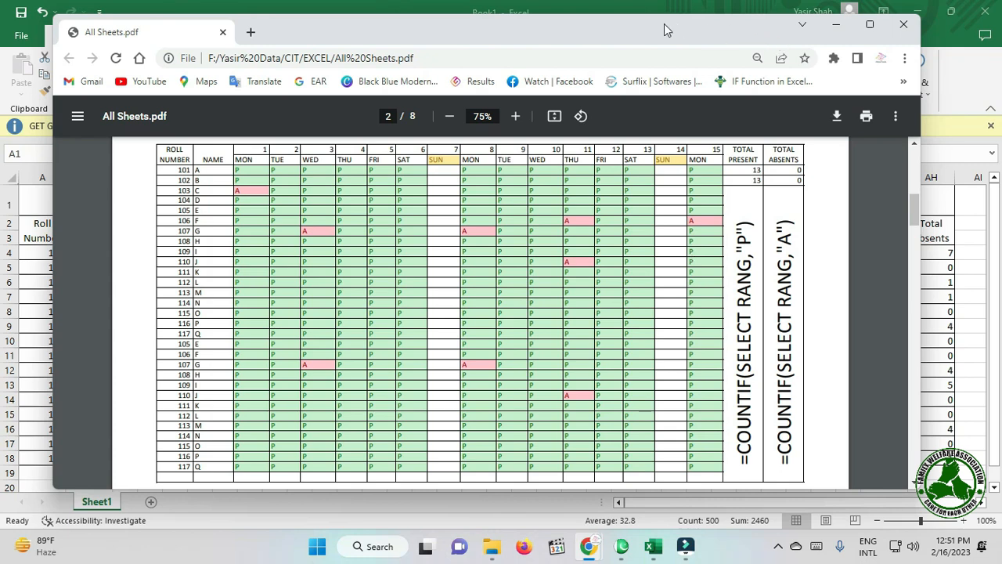
drag(372, 28, 384, 27)
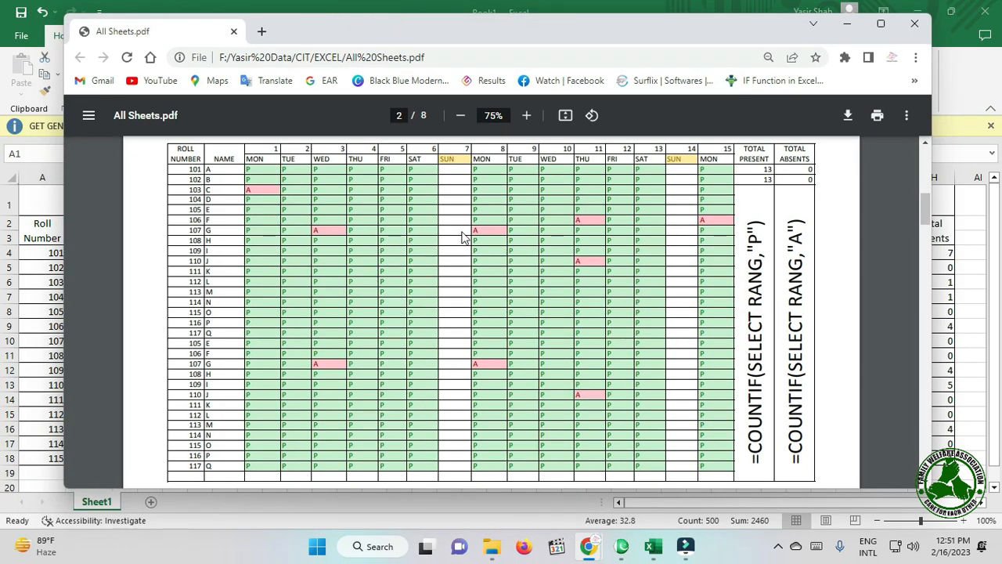
click(881, 24)
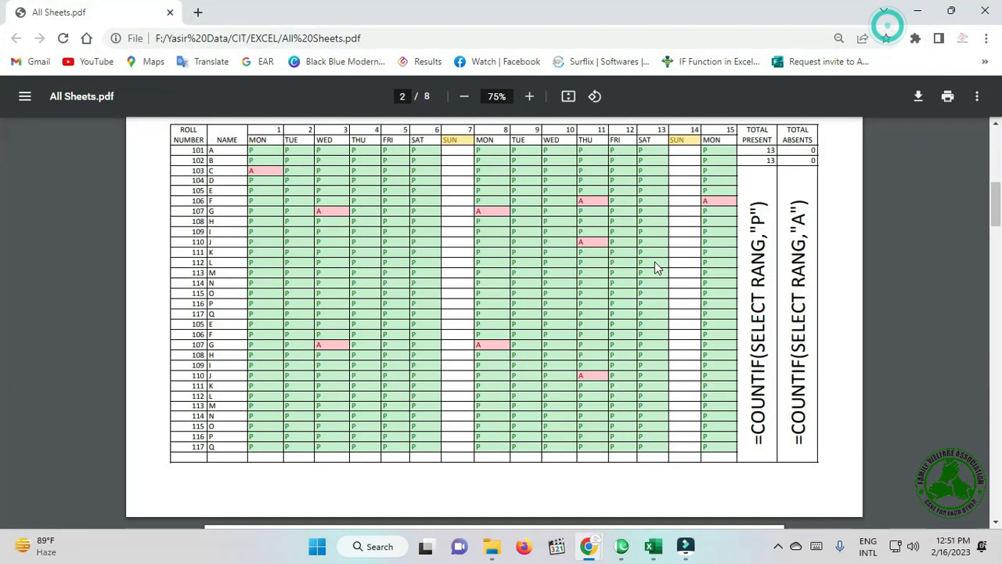